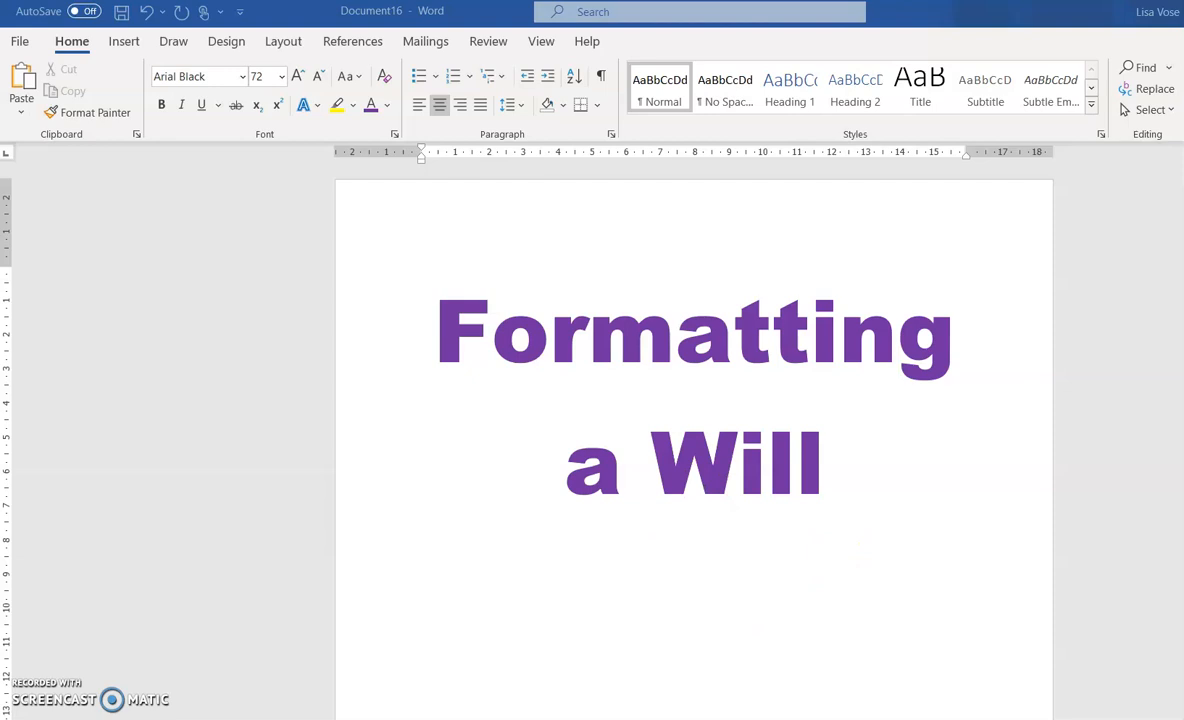
Switch to the Document17 window, which holds the will text
mouse_move(642, 719)
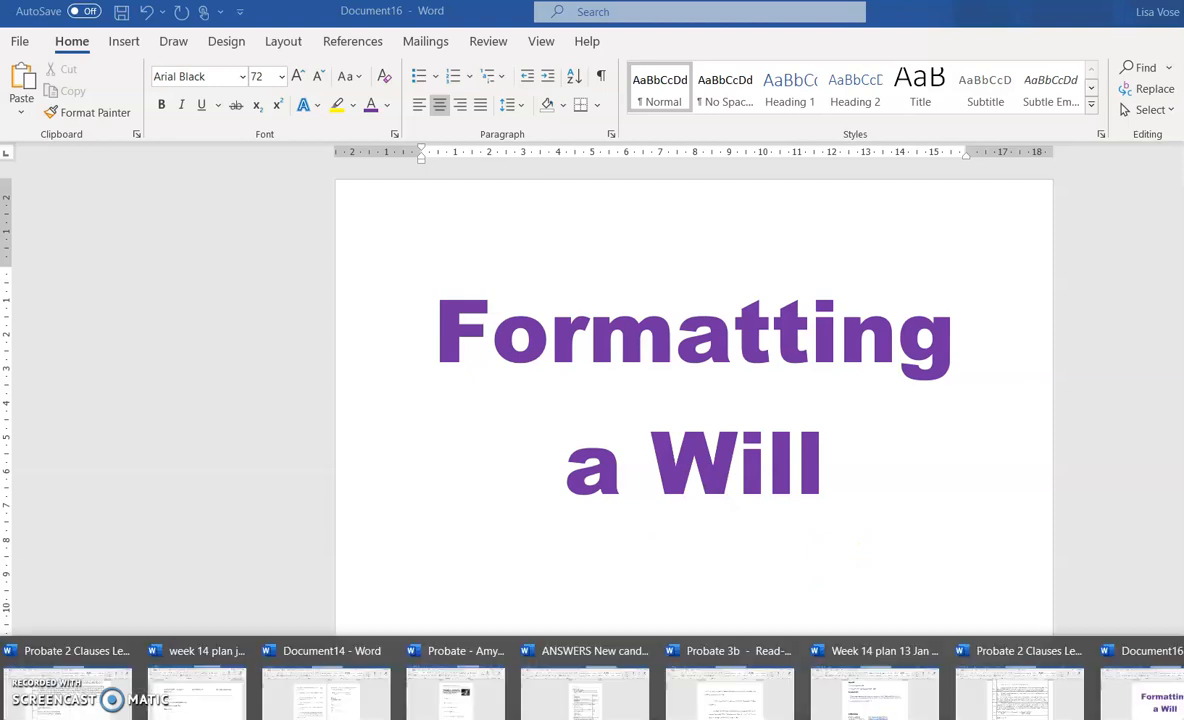
click(1183, 702)
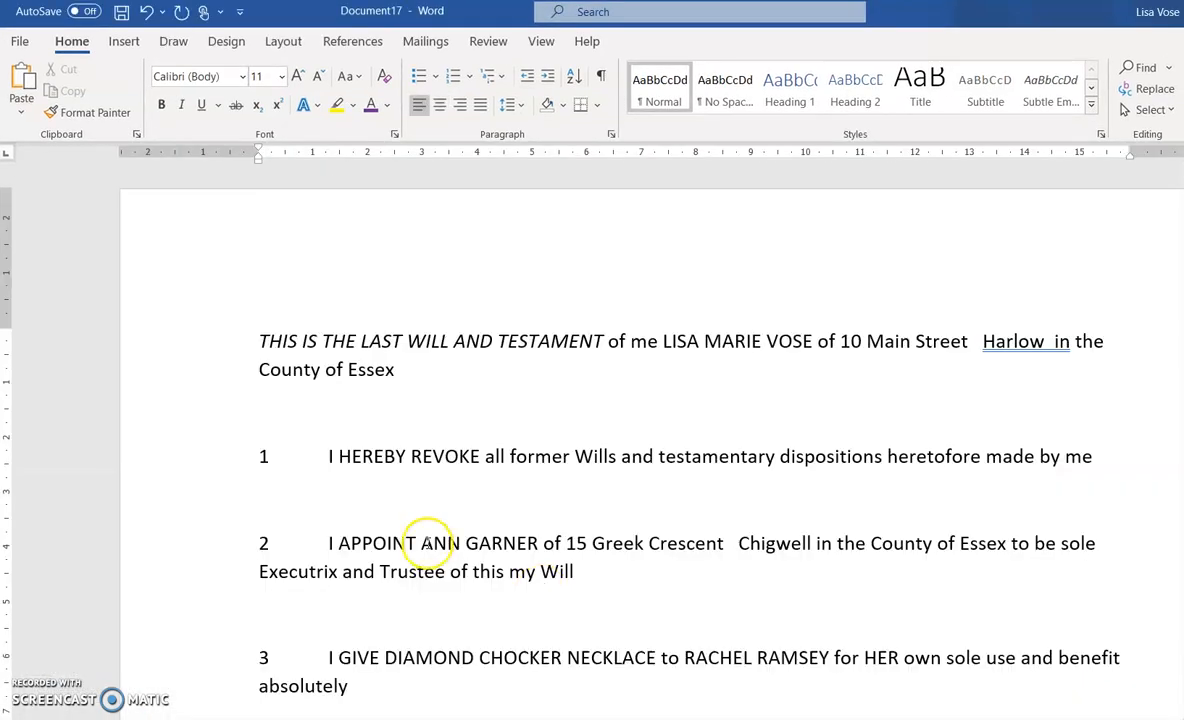
Review the will draft down to the signing block, then select all of its text
scroll(564, 403, down, 1)
scroll(564, 403, down, 20)
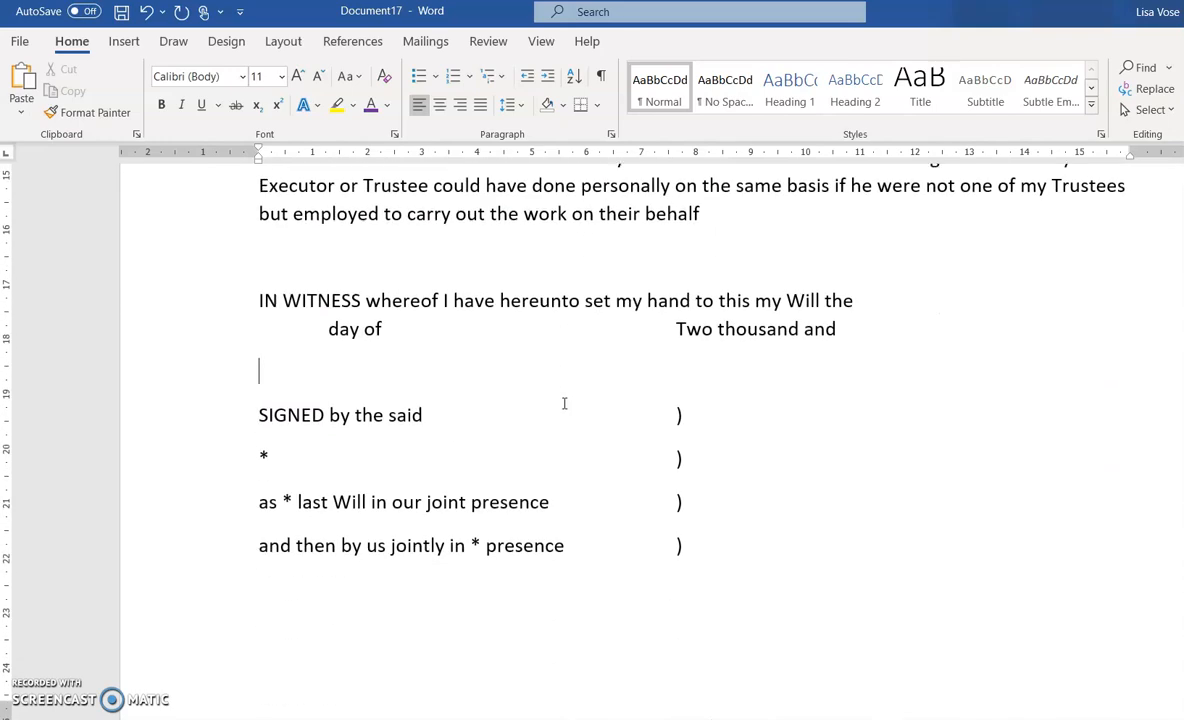
scroll(484, 436, down, 5)
scroll(616, 428, up, 15)
scroll(617, 430, up, 10)
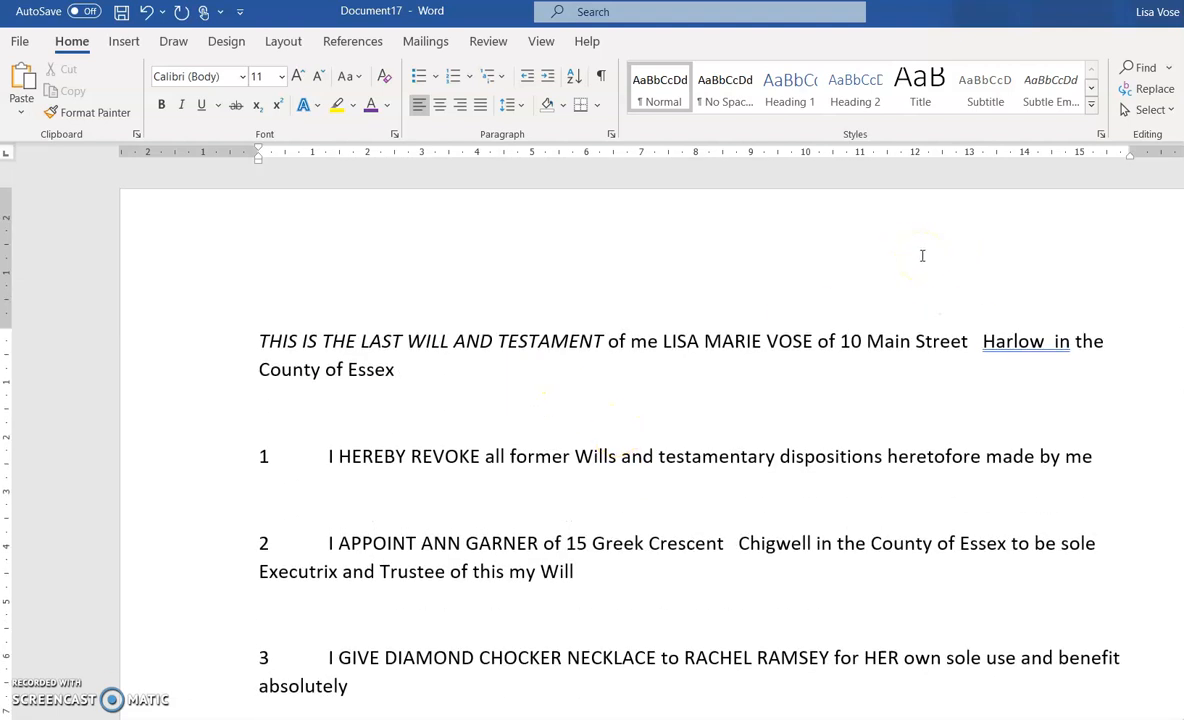
key(ctrl+a)
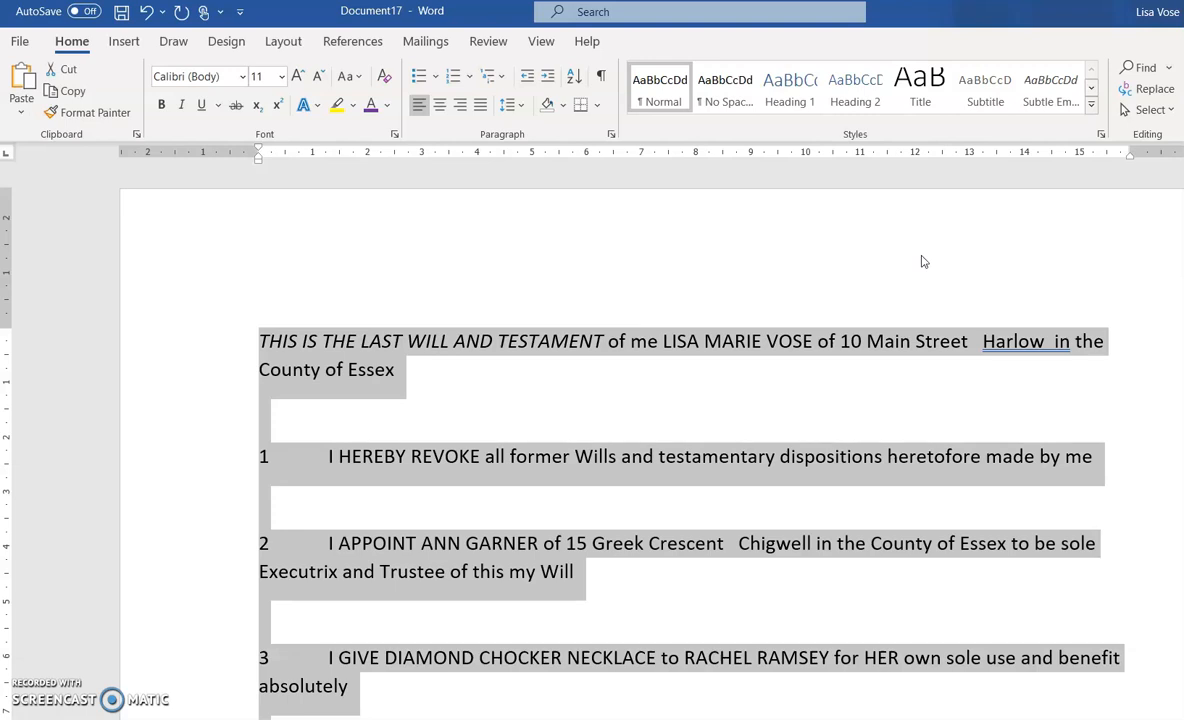
Justify the will with 2.0 line spacing and no space after paragraphs, then show formatting marks
click(522, 105)
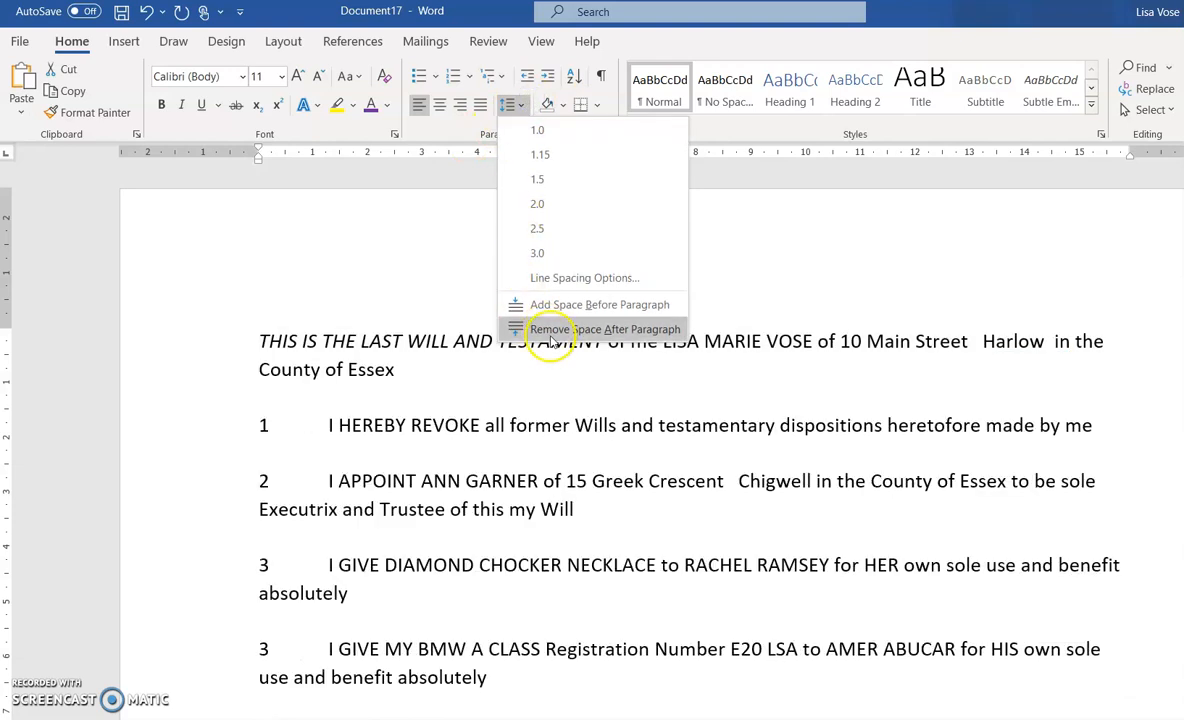
click(549, 334)
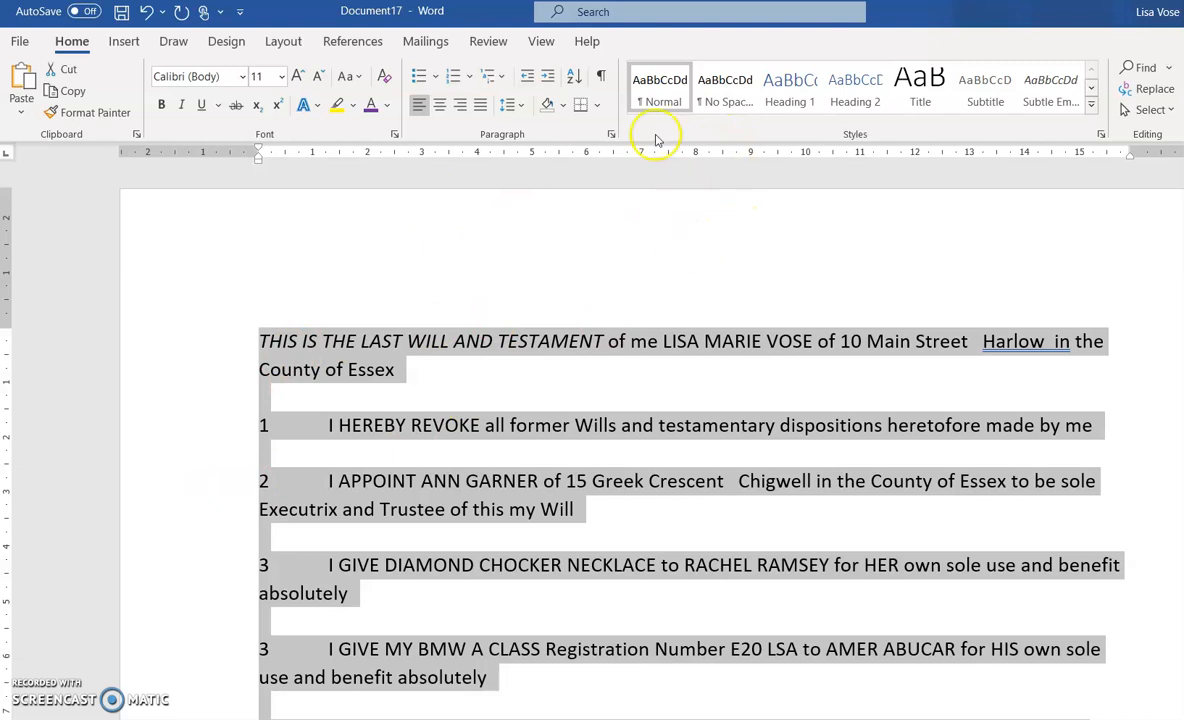
click(481, 106)
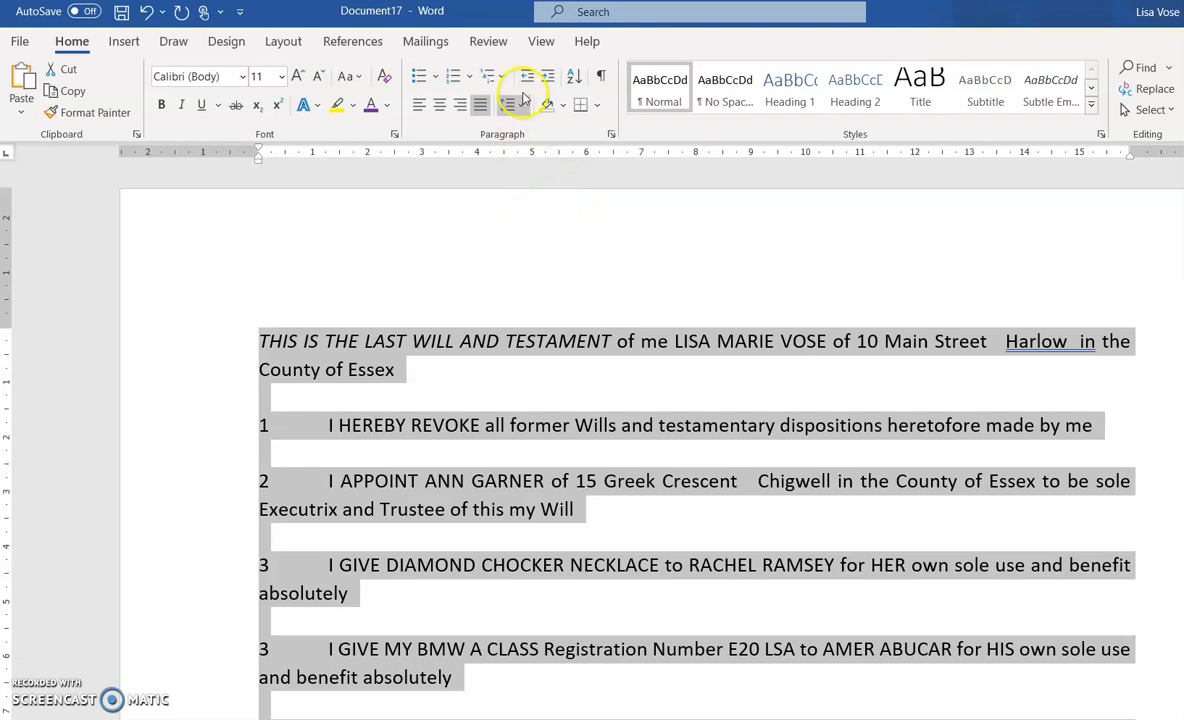
click(521, 106)
click(546, 205)
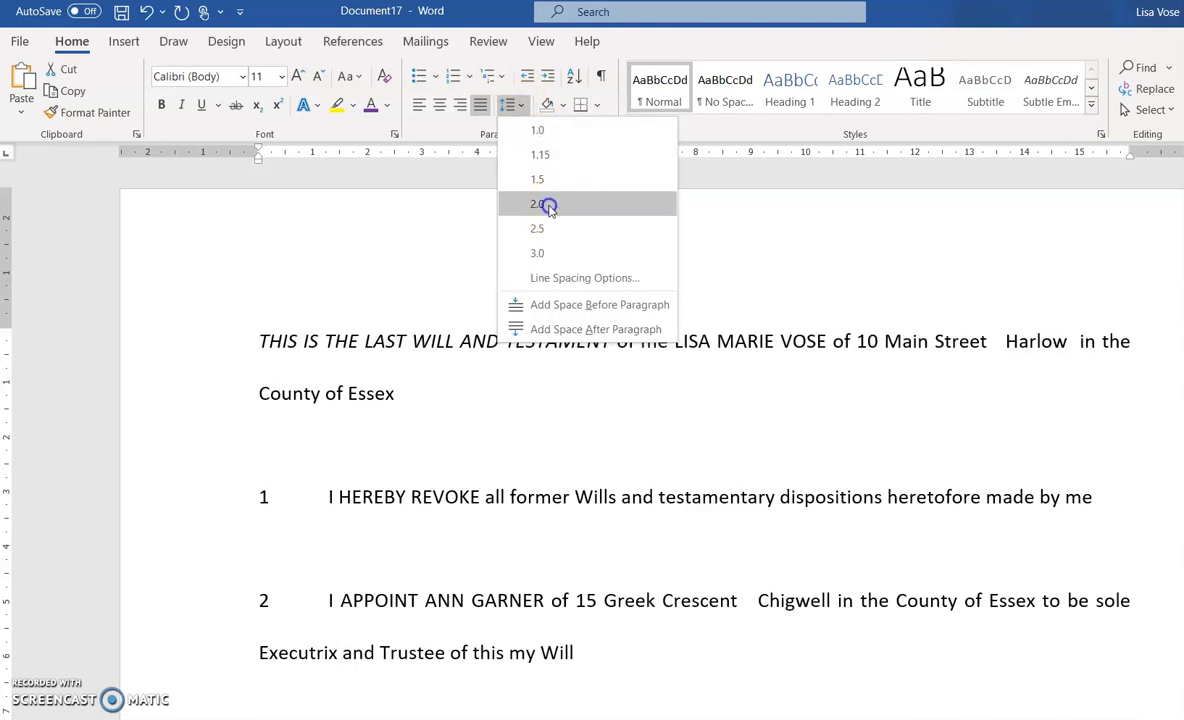
click(601, 76)
Check the paragraph and tab marks through the will, then hide the formatting marks
click(446, 440)
click(266, 445)
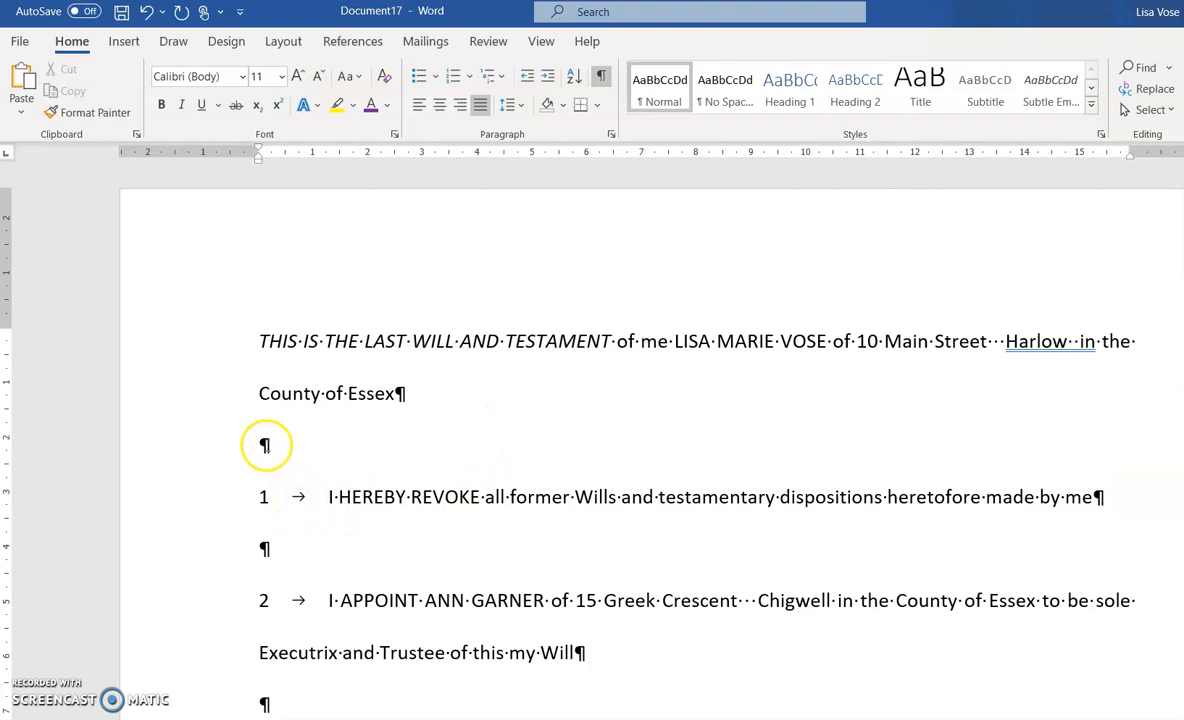
scroll(423, 514, down, 4)
scroll(423, 514, down, 5)
scroll(371, 545, down, 10)
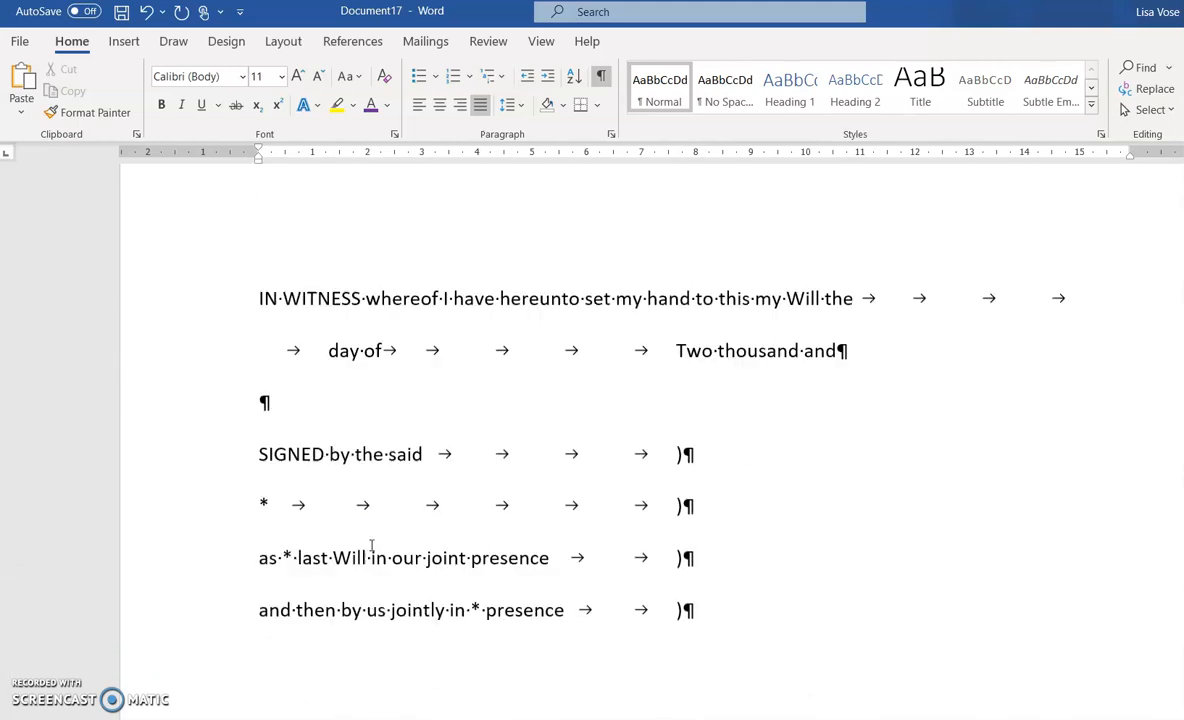
scroll(371, 545, down, 1)
scroll(371, 545, up, 20)
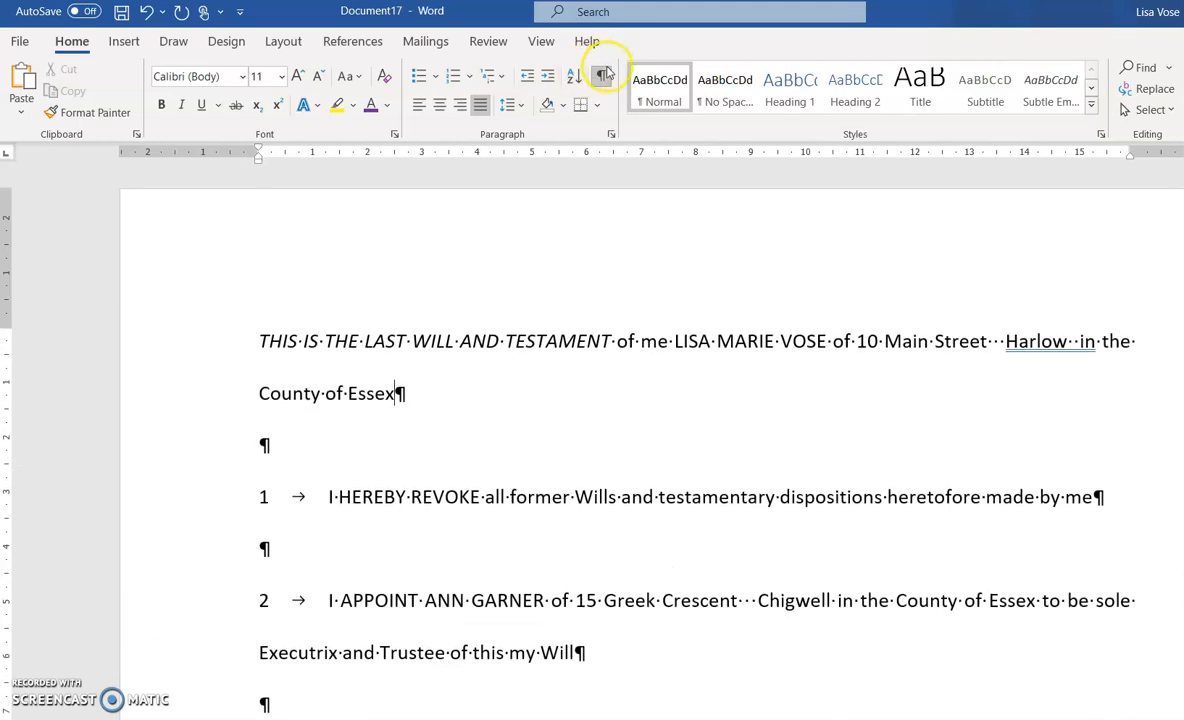
click(601, 78)
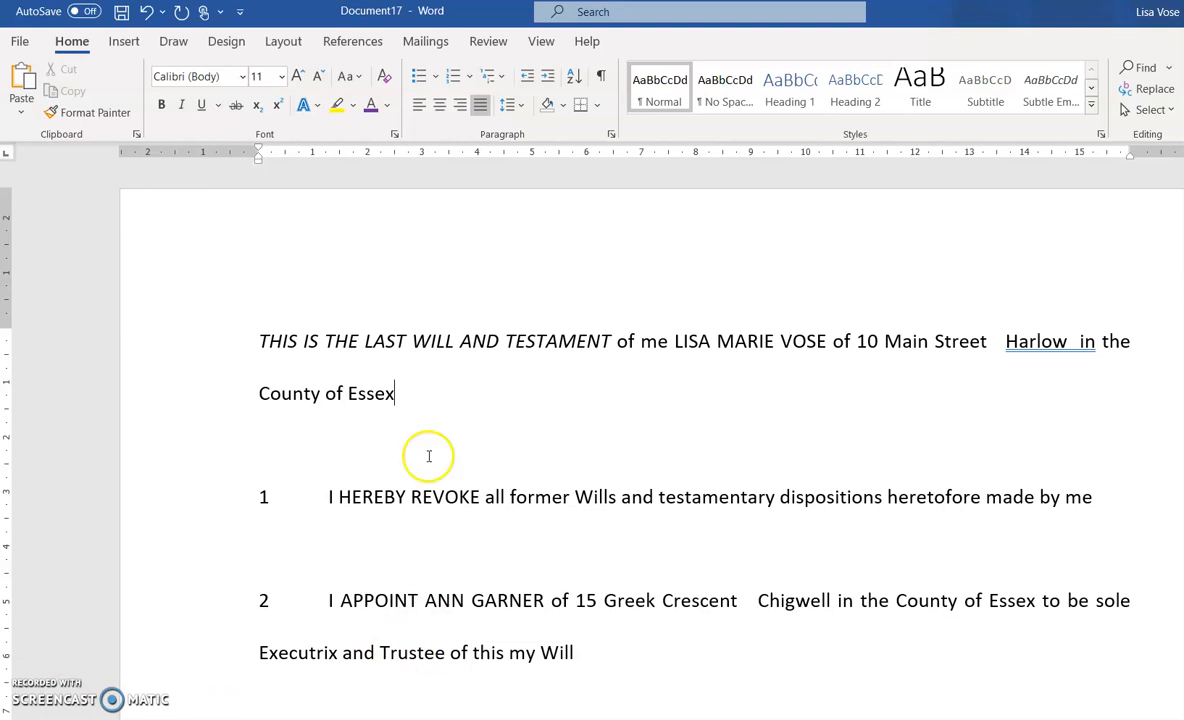
Number the BMW gift as clause 4 and delete the duplicate 4 before the SUBJECT clause
scroll(362, 543, down, 2)
scroll(364, 547, down, 5)
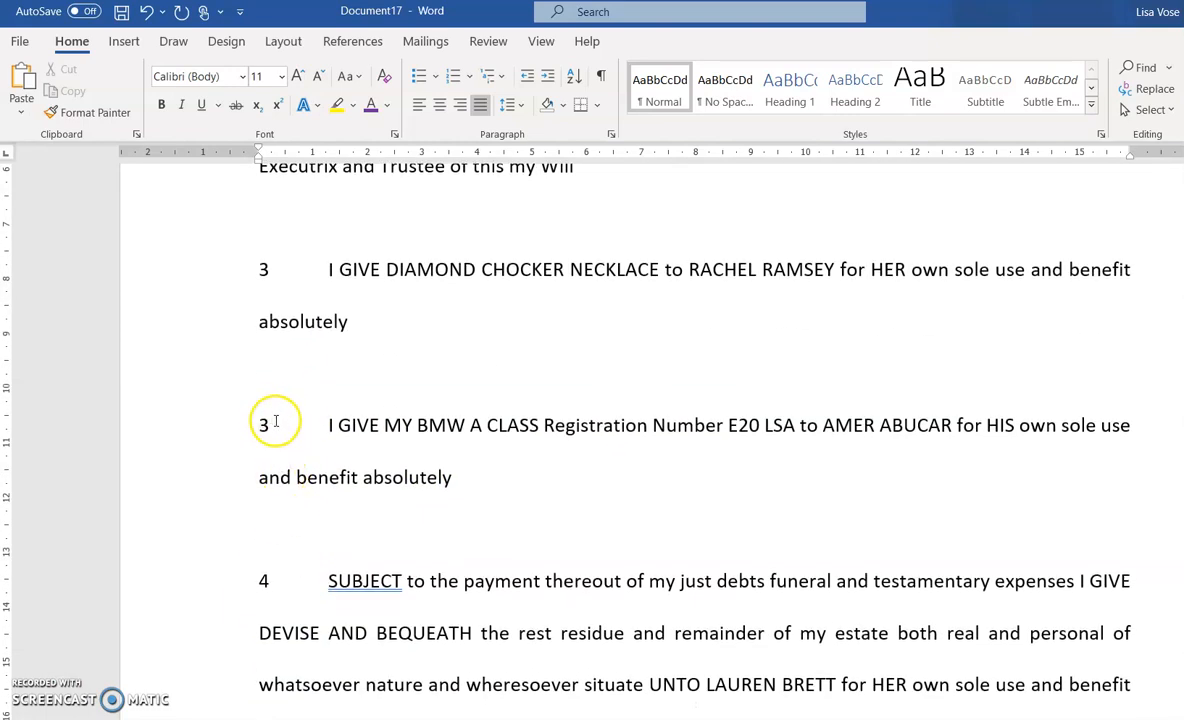
click(270, 424)
text(4)
scroll(338, 376, down, 1)
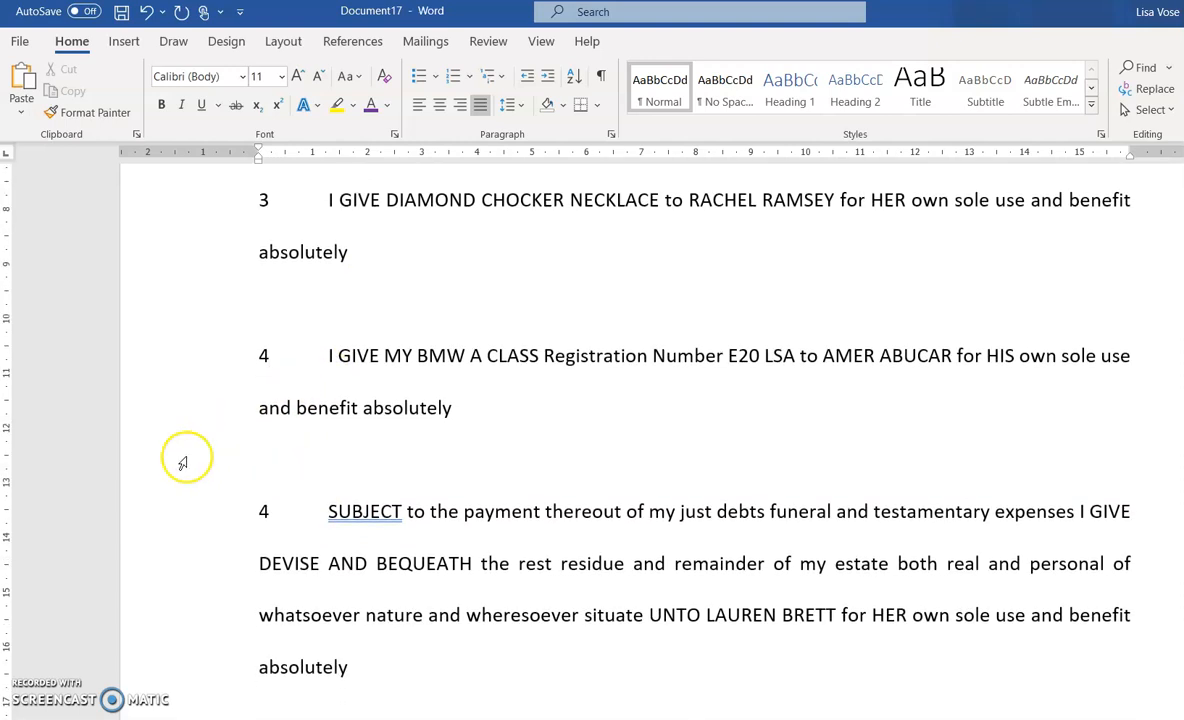
click(276, 506)
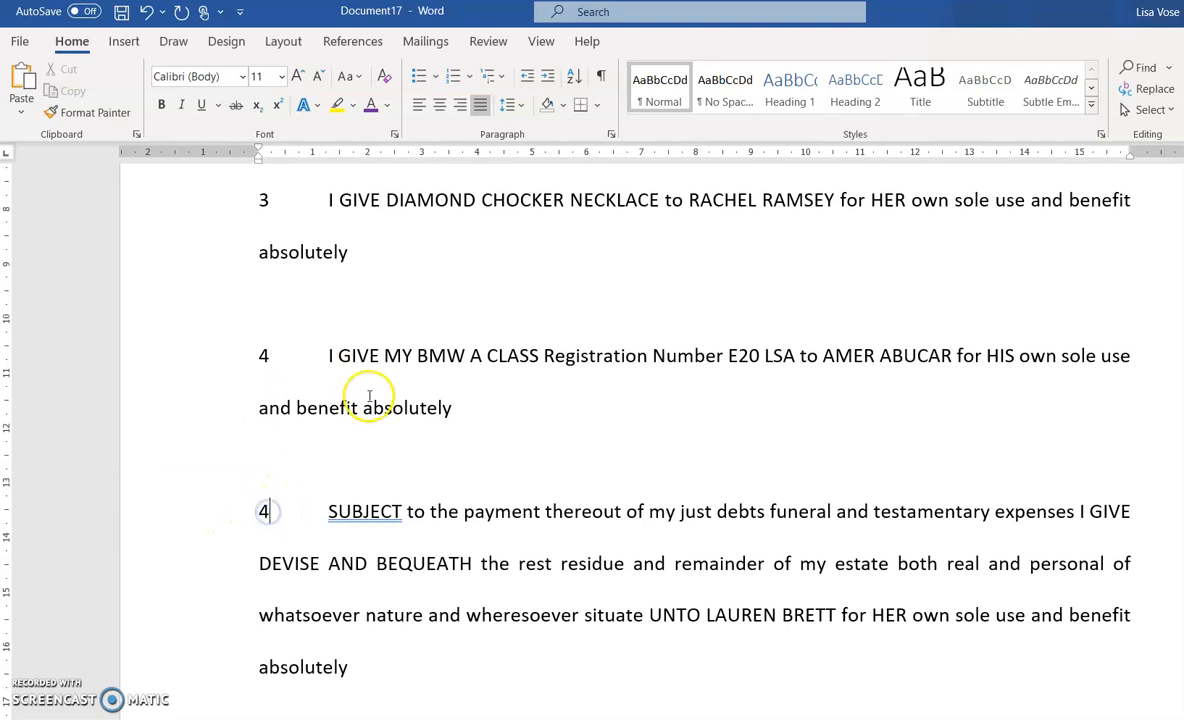
key(BackSpace)
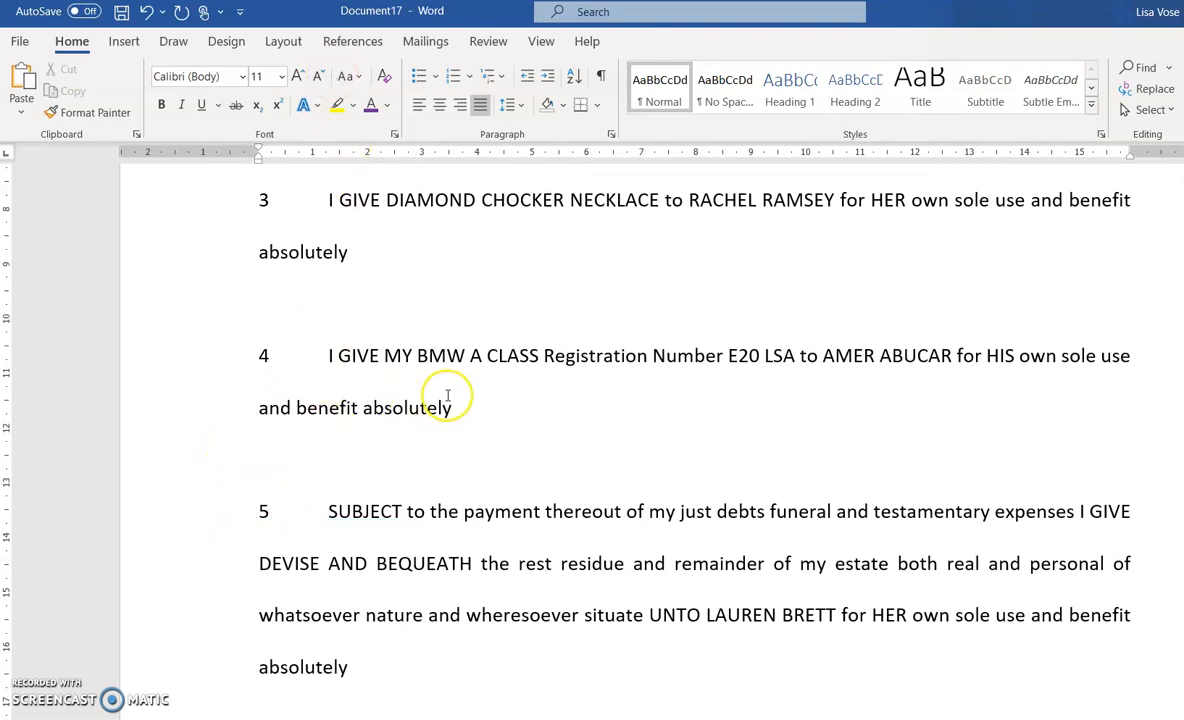
scroll(448, 396, down, 5)
click(276, 421)
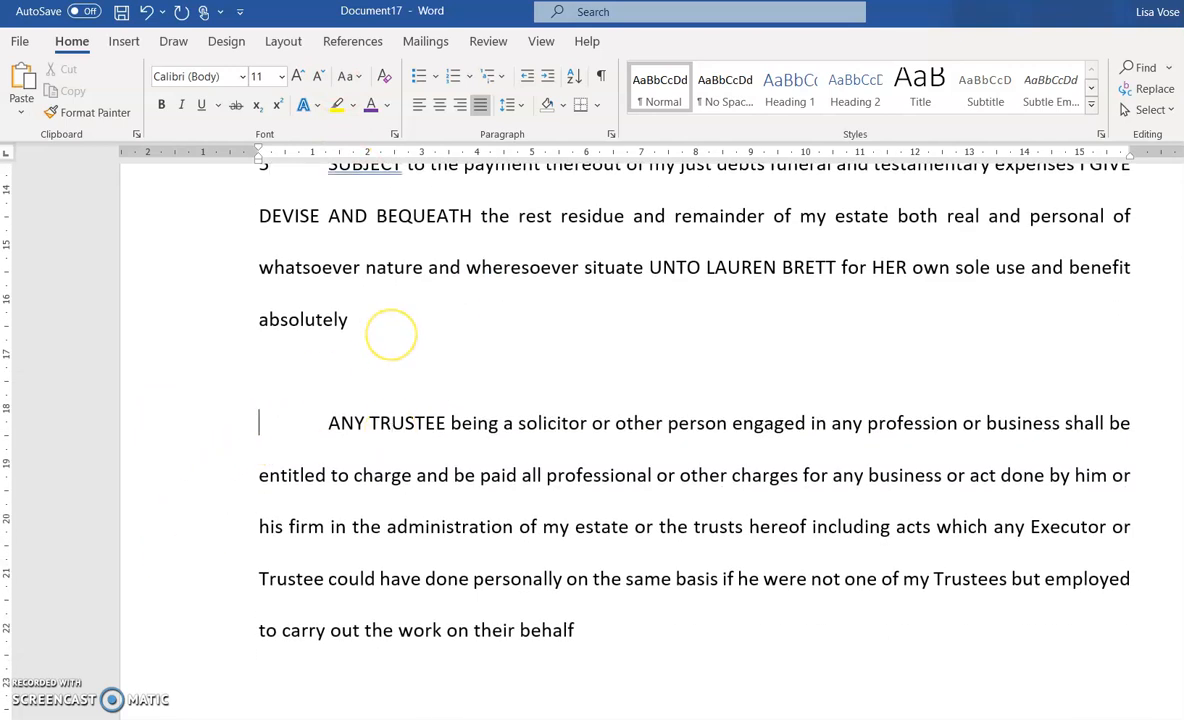
scroll(523, 447, down, 10)
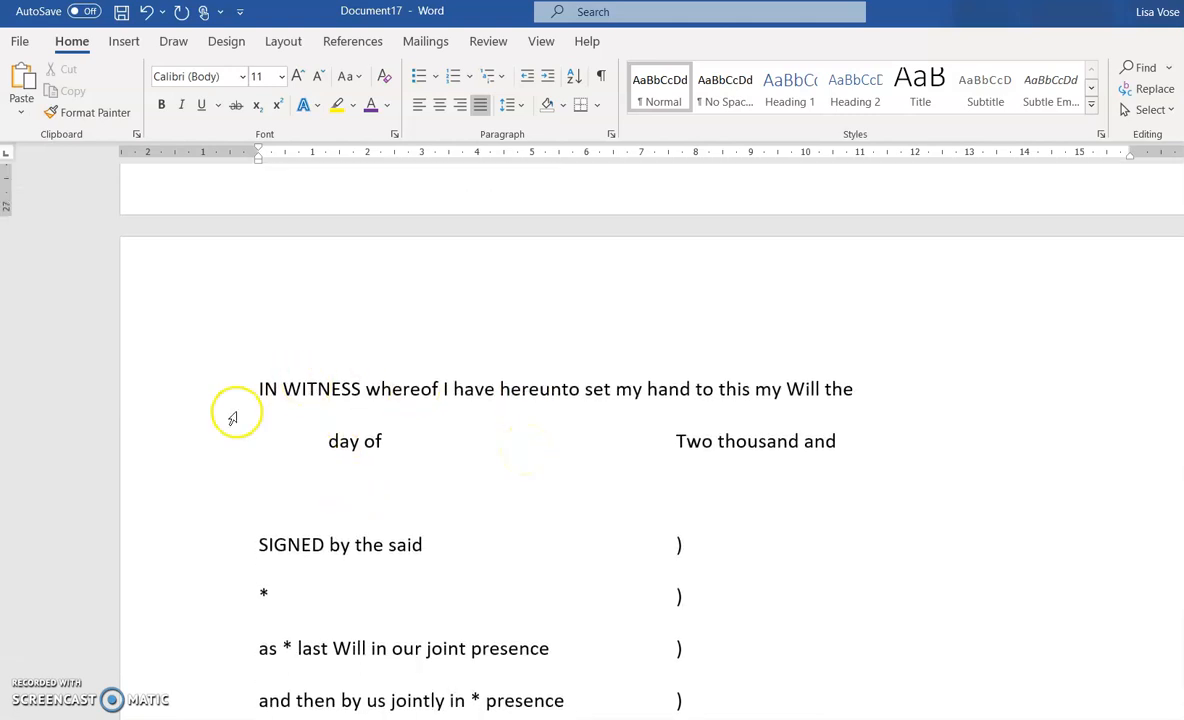
scroll(711, 331, down, 2)
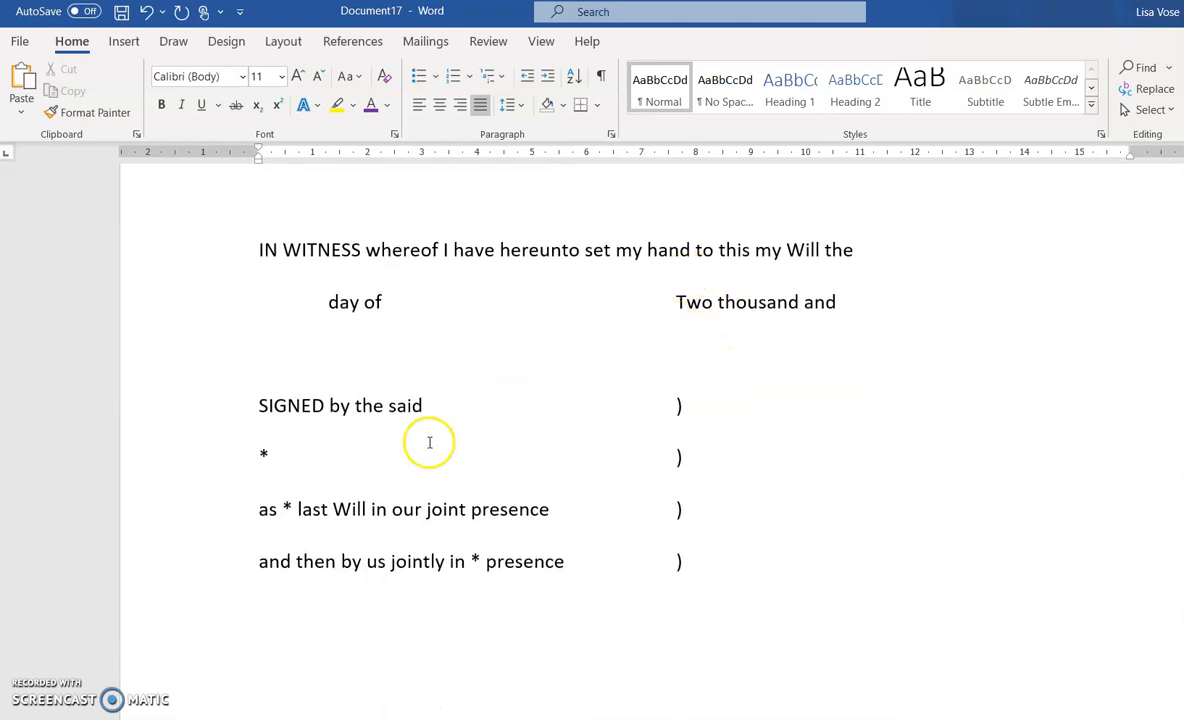
Single-space the four lines of the signature block
click(257, 401)
drag(257, 401, 683, 565)
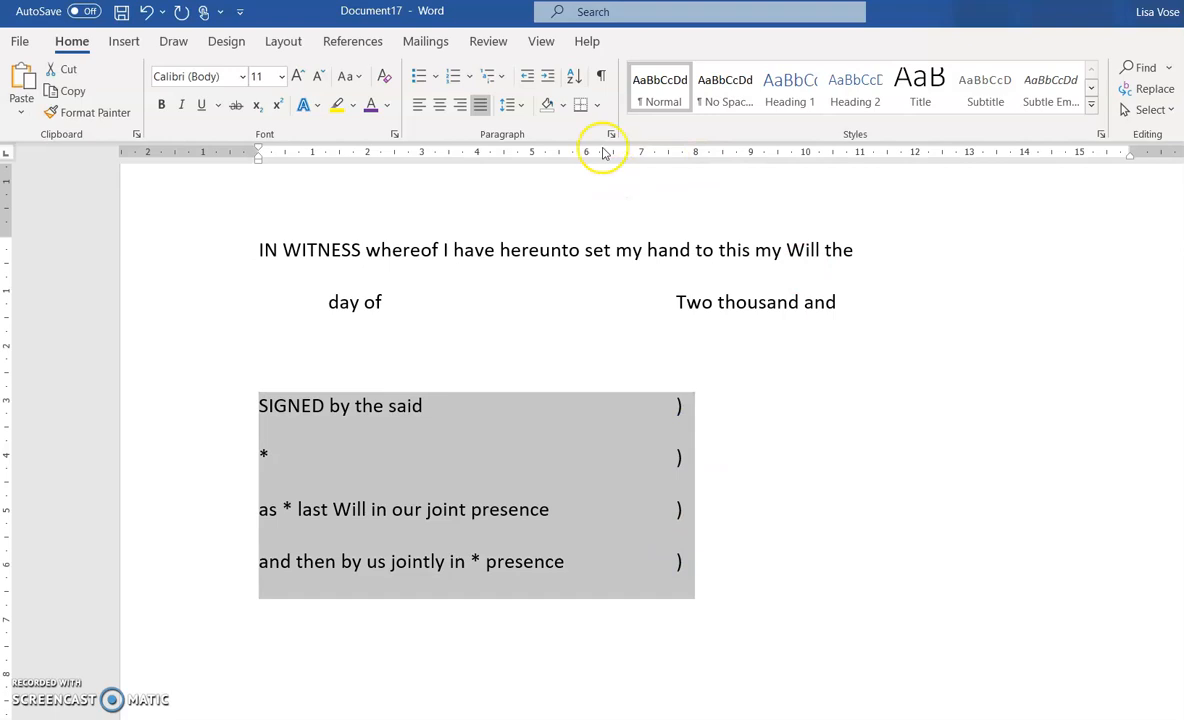
click(522, 108)
click(531, 120)
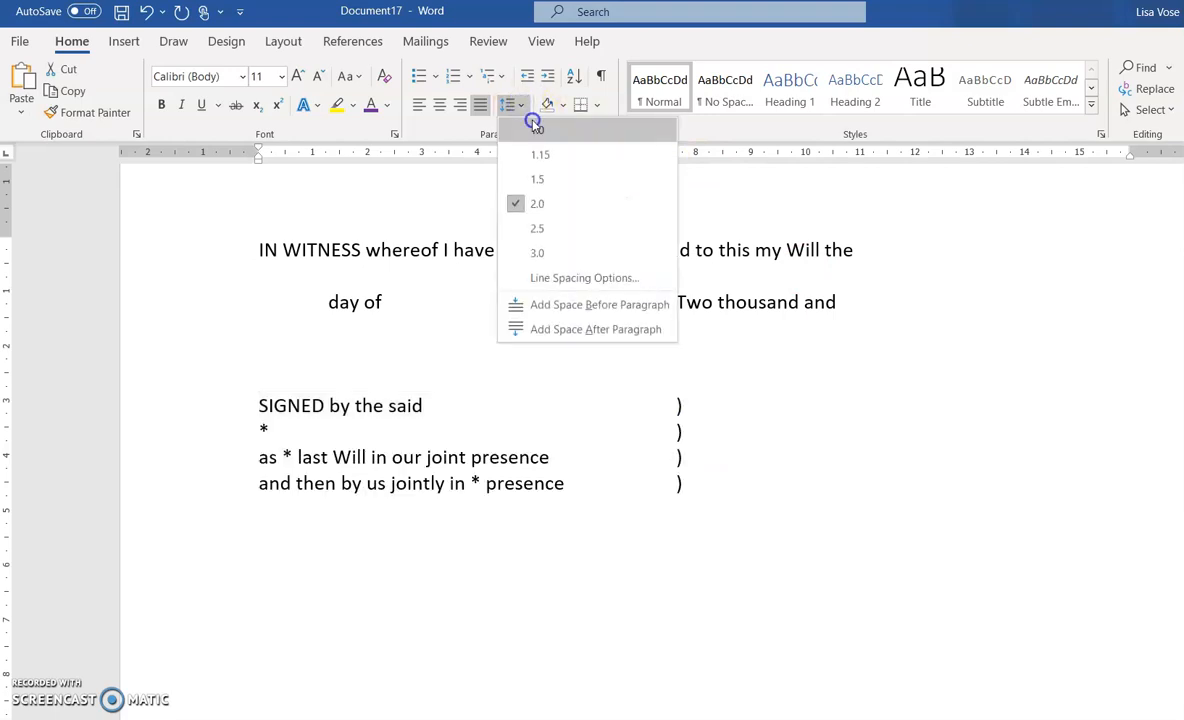
click(395, 430)
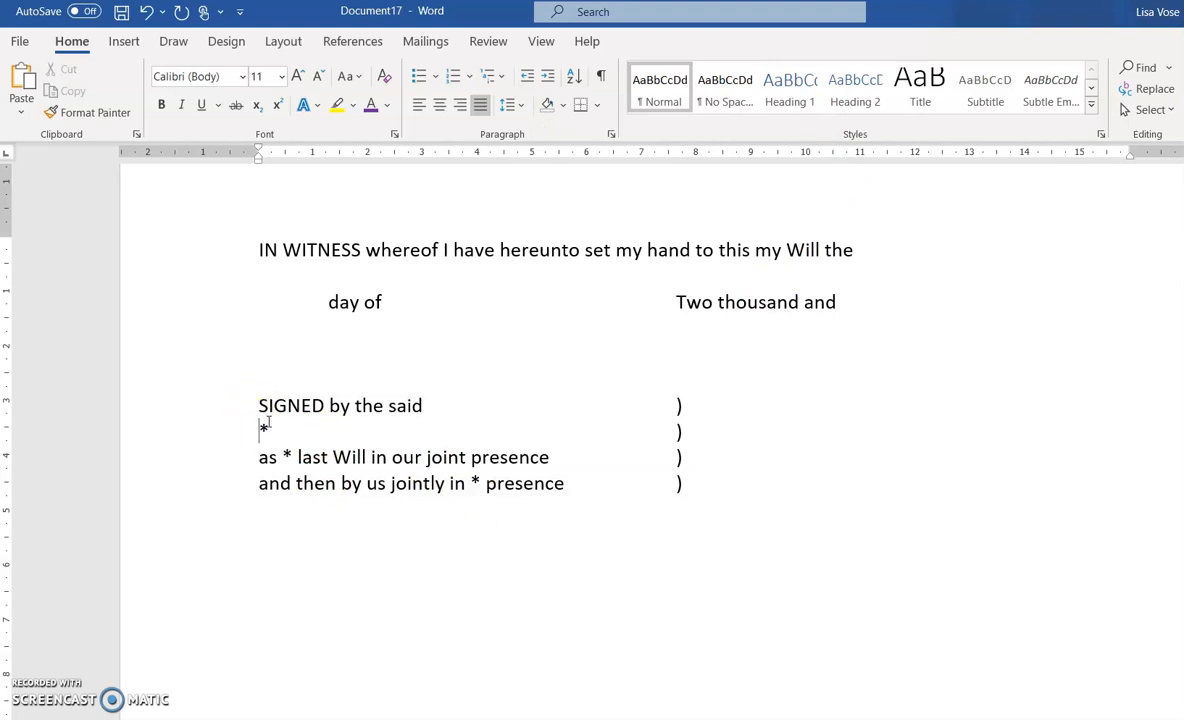
Replace the signature placeholders with the testator's full name and HER, and trim the name line's bracket spacing
click(270, 426)
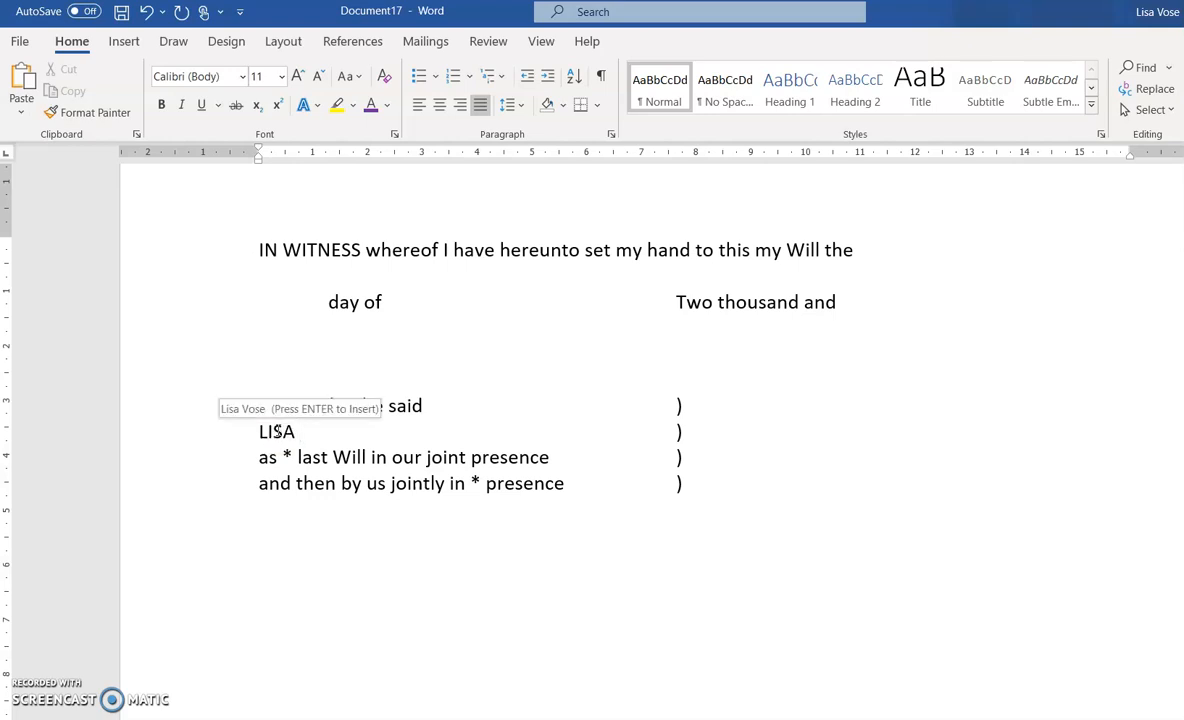
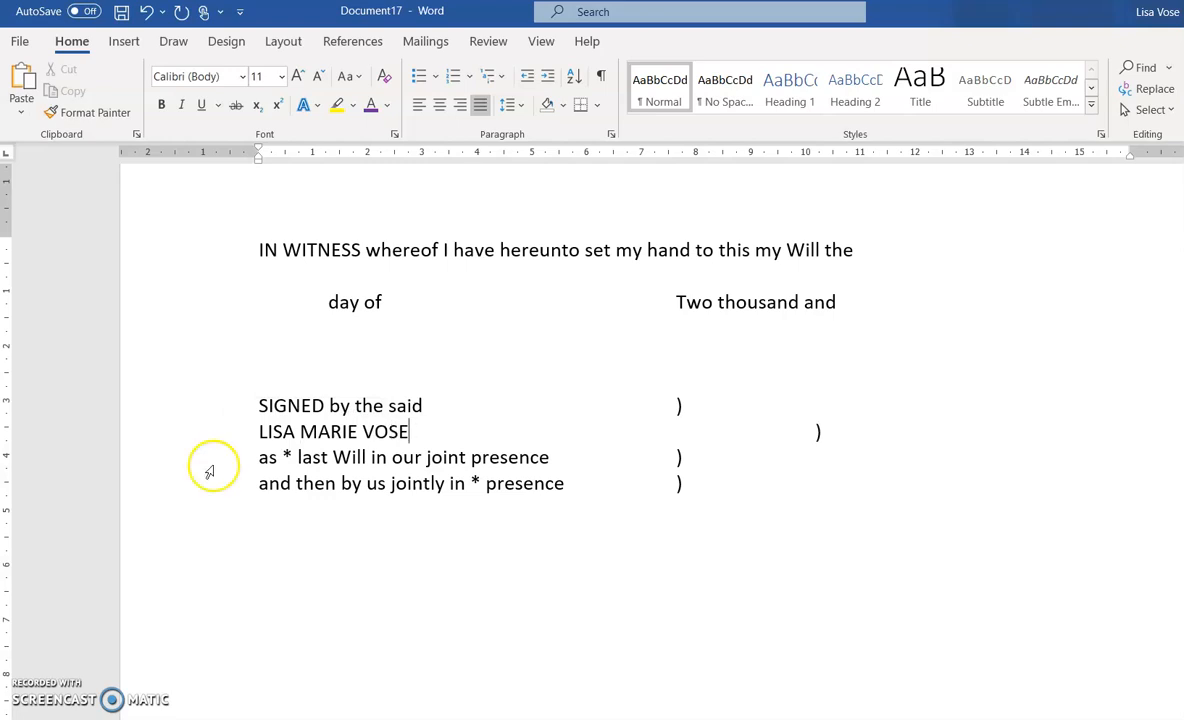
click(288, 456)
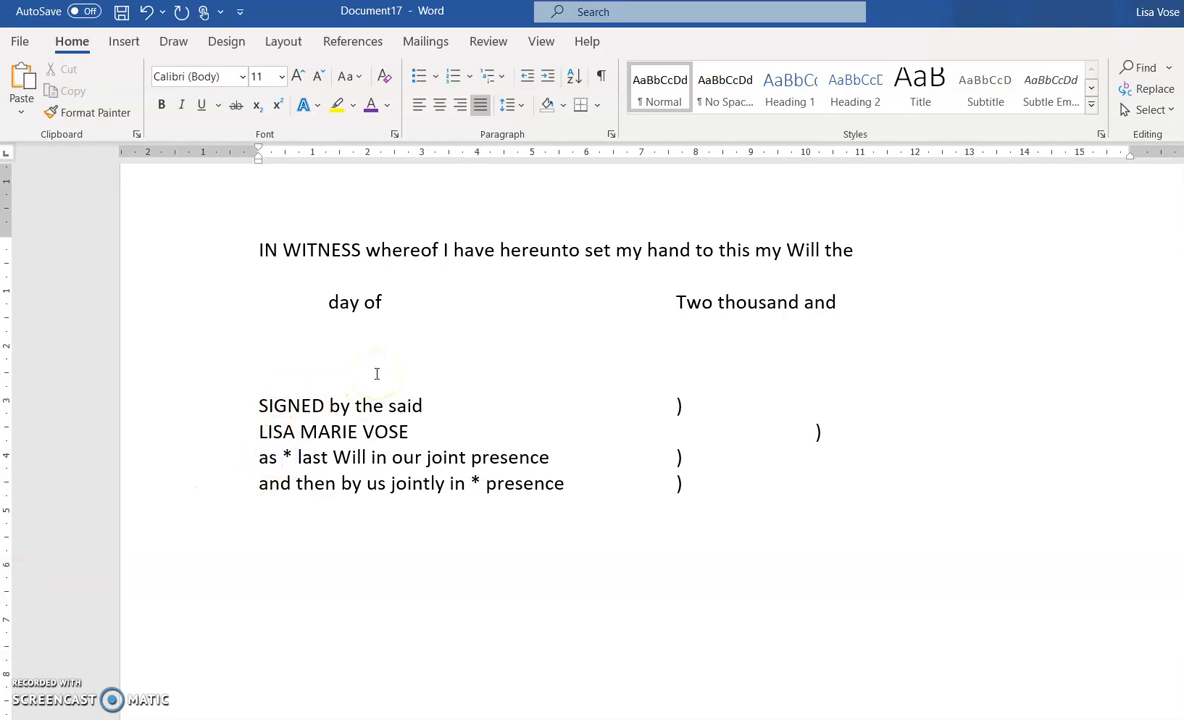
text(=)
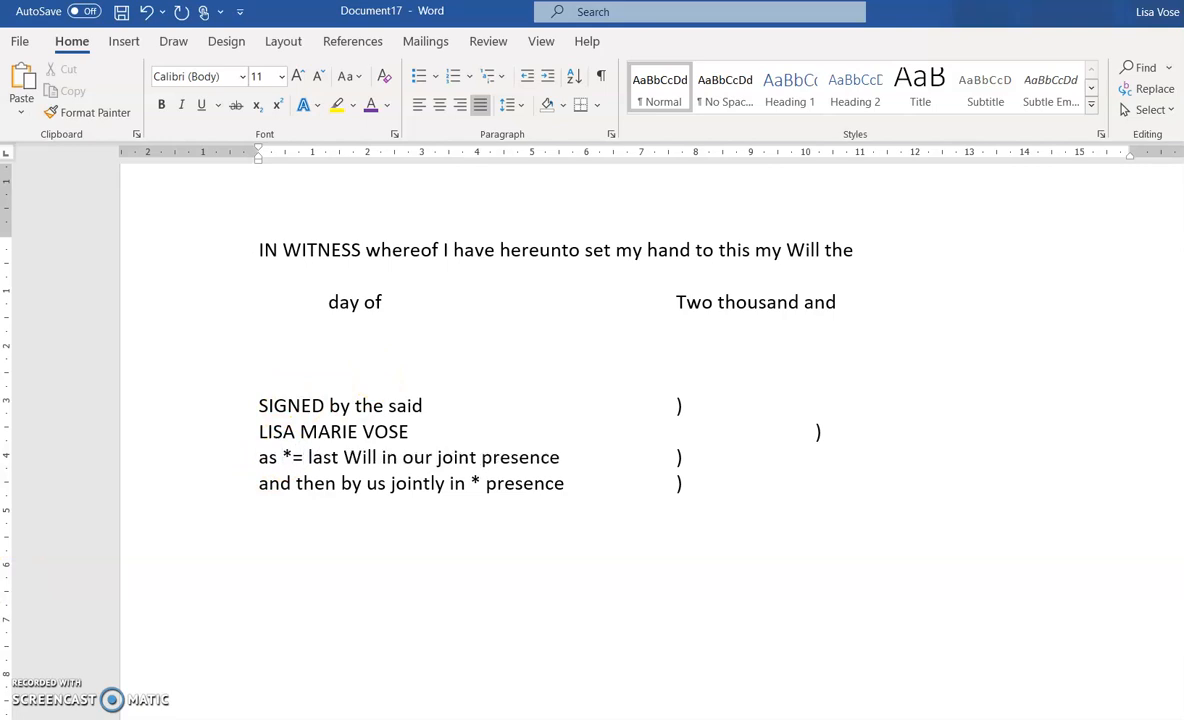
key(BackSpace)
key(BackSpace)
text(HER)
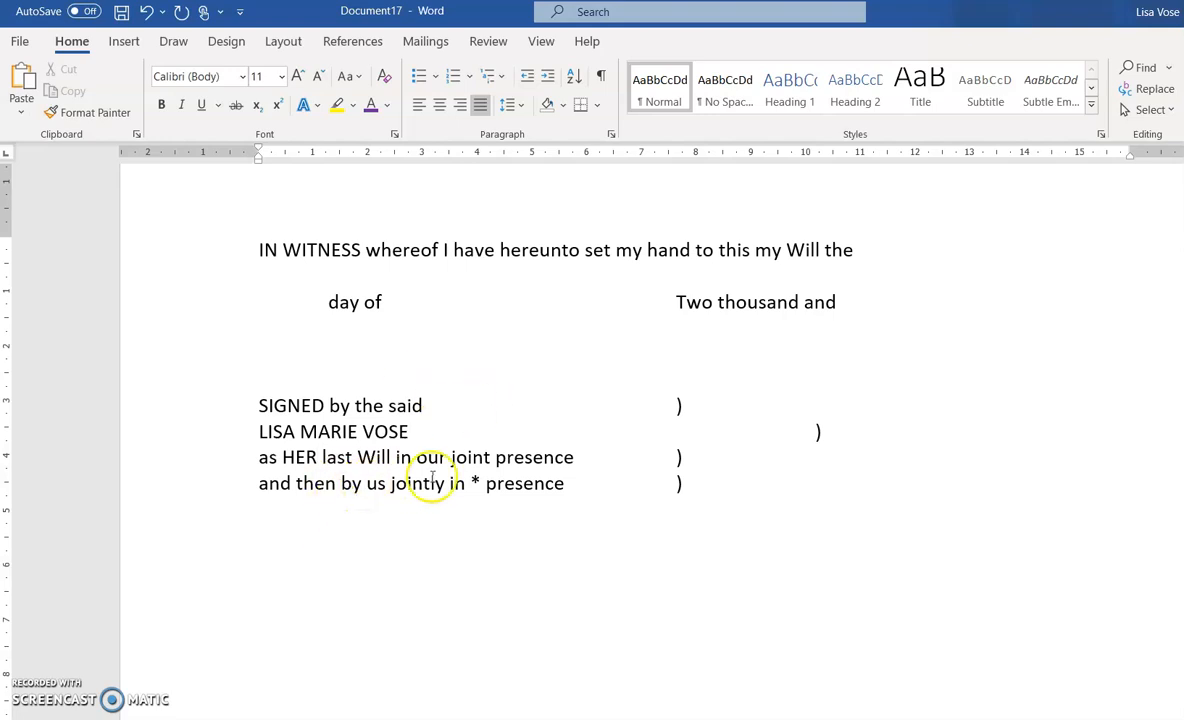
click(476, 481)
key(BackSpace)
text(HER)
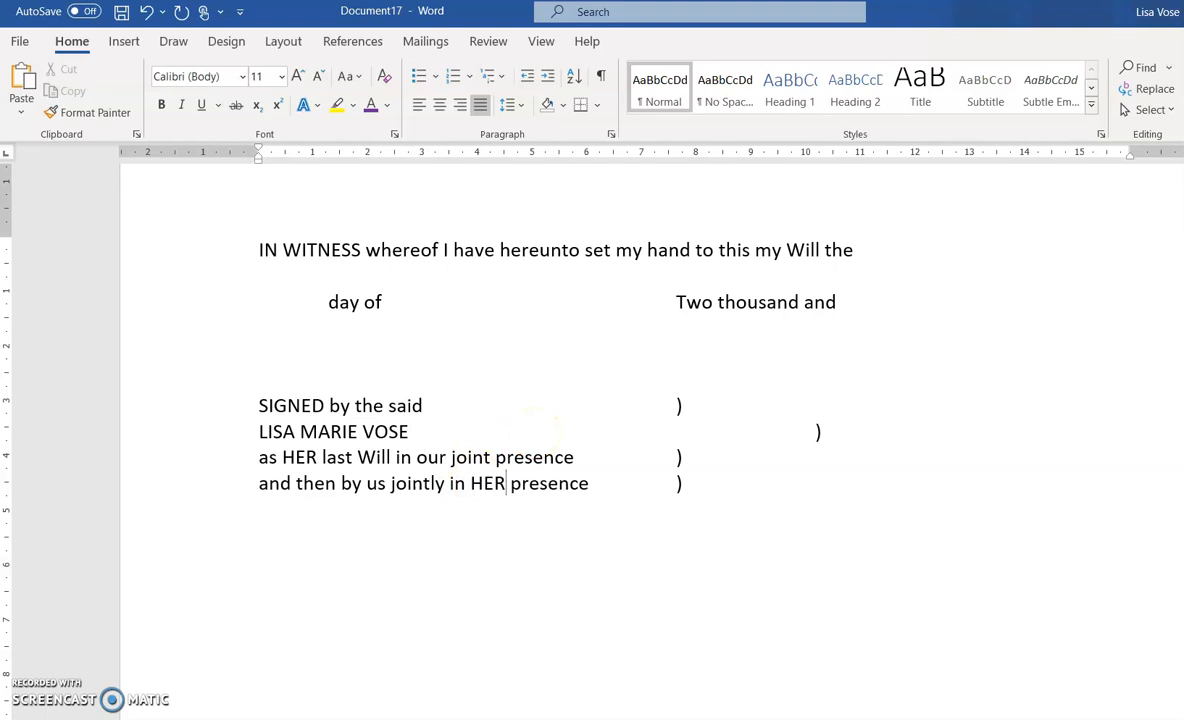
click(768, 427)
key(BackSpace)
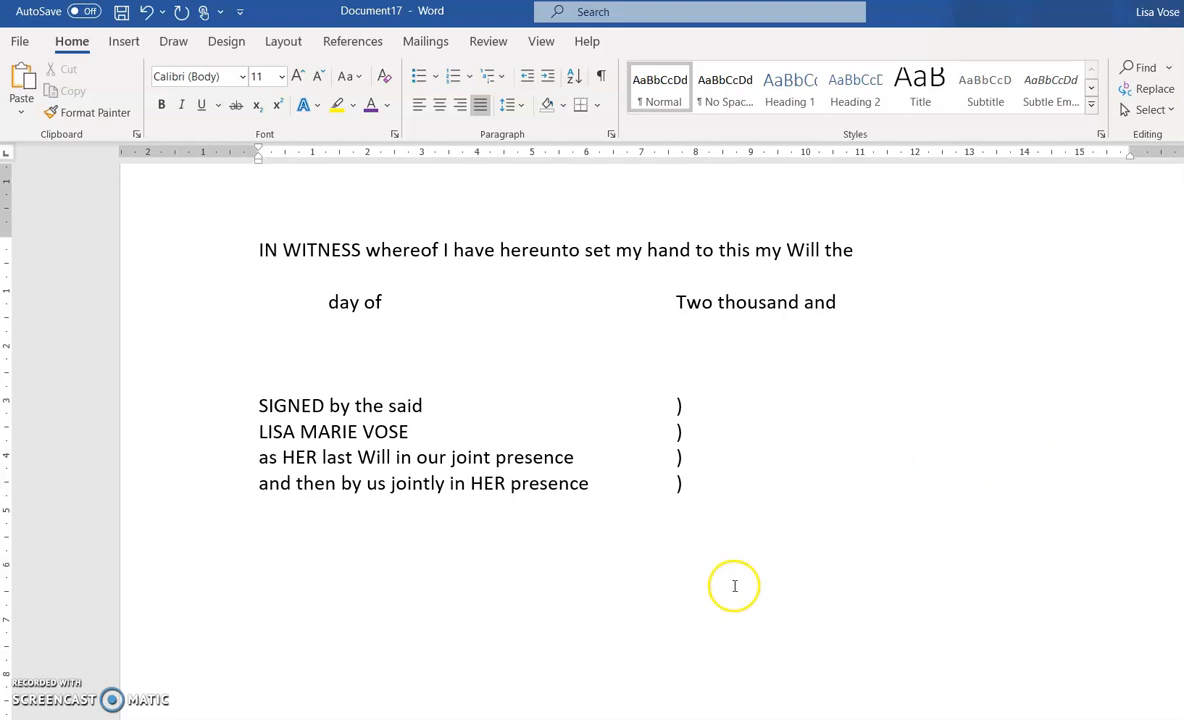
Scroll back up through the will to clauses 3–5
scroll(736, 584, up, 10)
scroll(736, 584, up, 8)
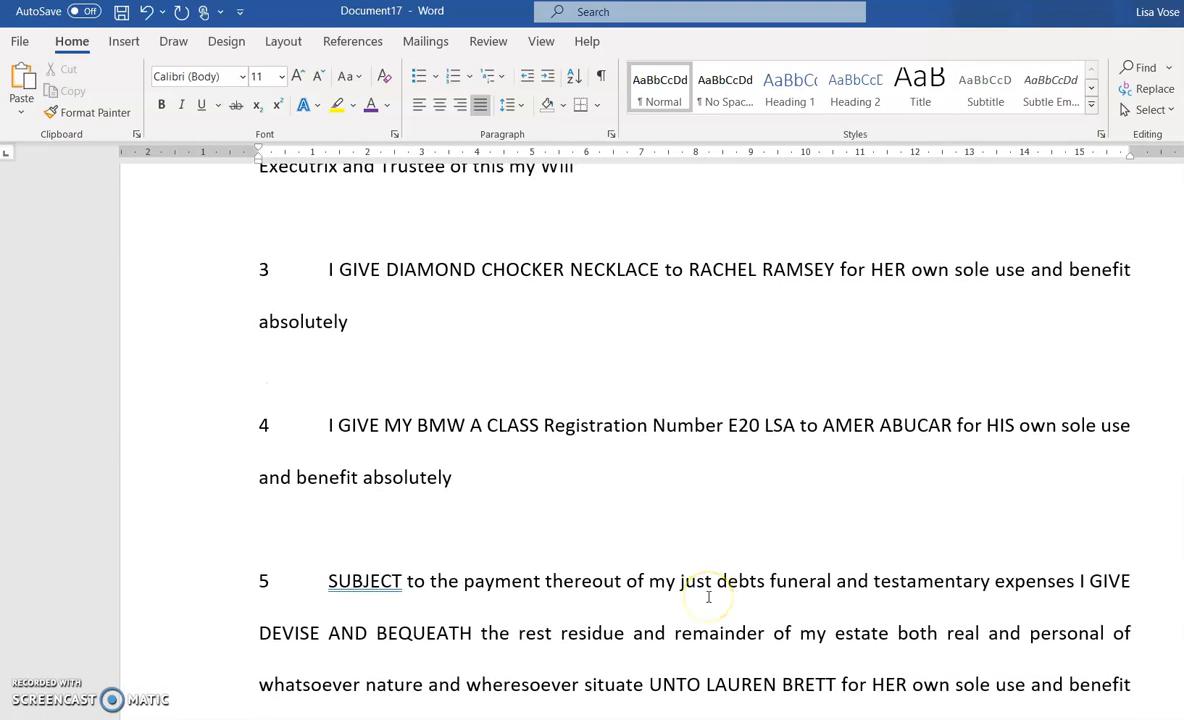
scroll(708, 596, down, 4)
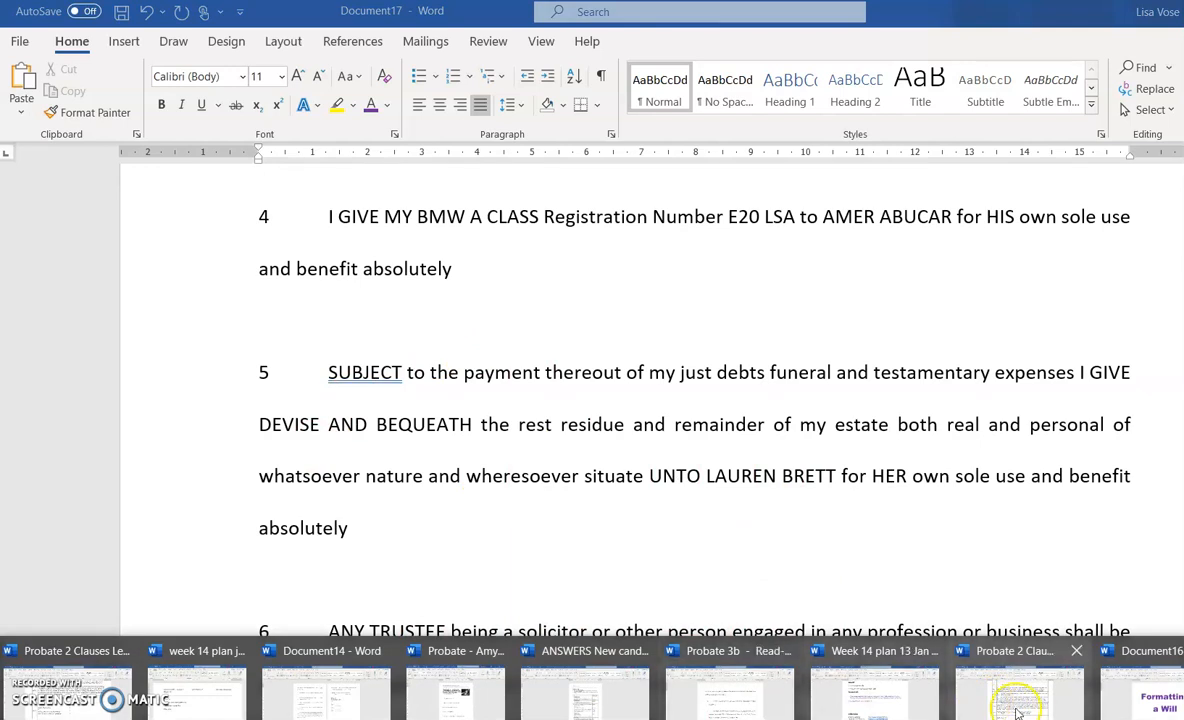
Copy the W9 gift clause from Probate 2 Clauses Level 3 and return to Document17
click(984, 700)
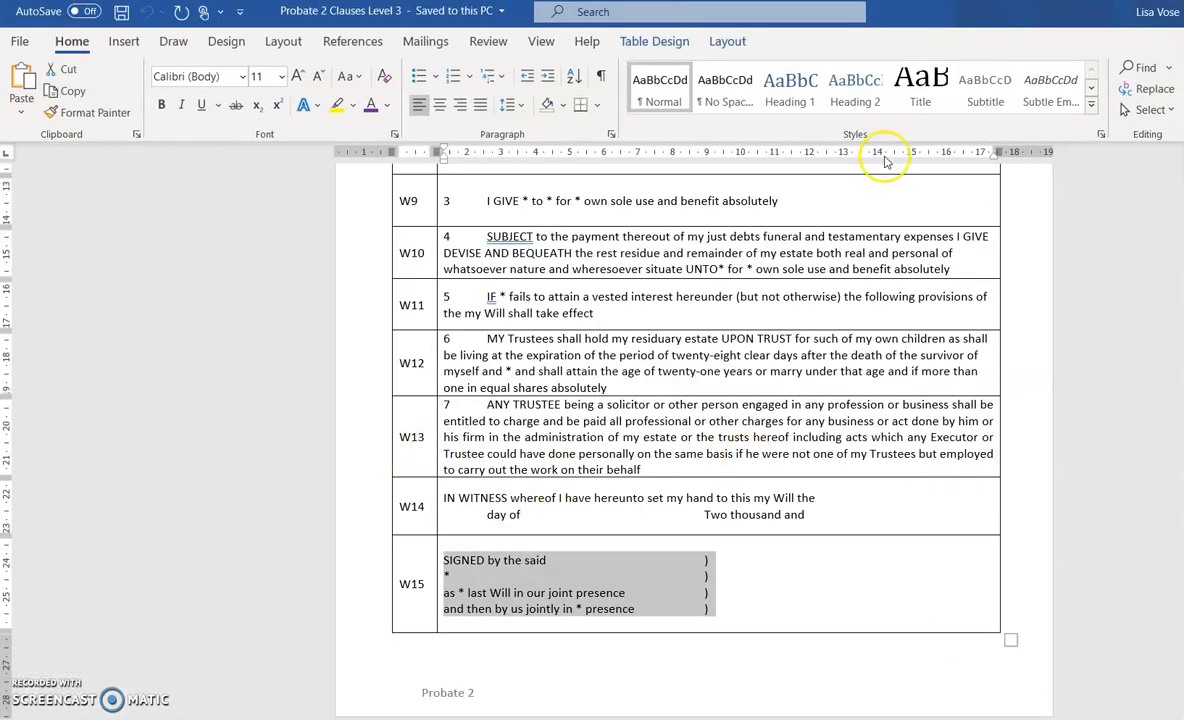
click(683, 318)
drag(735, 201, 439, 191)
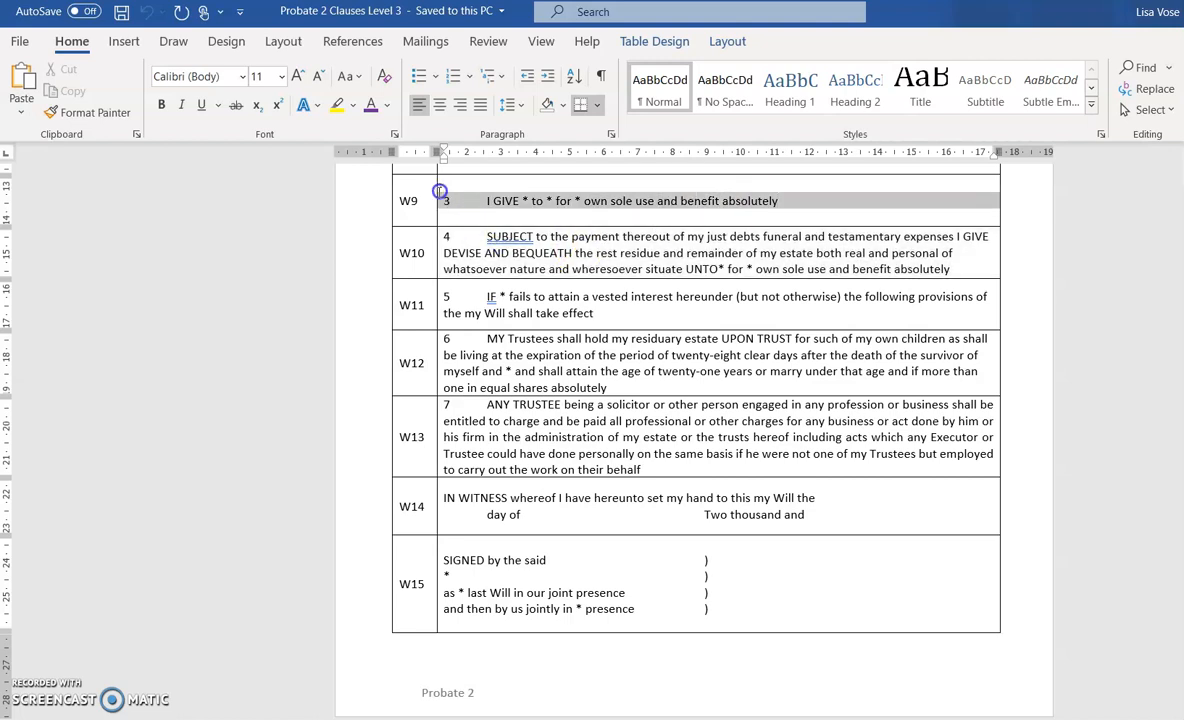
right_click(567, 195)
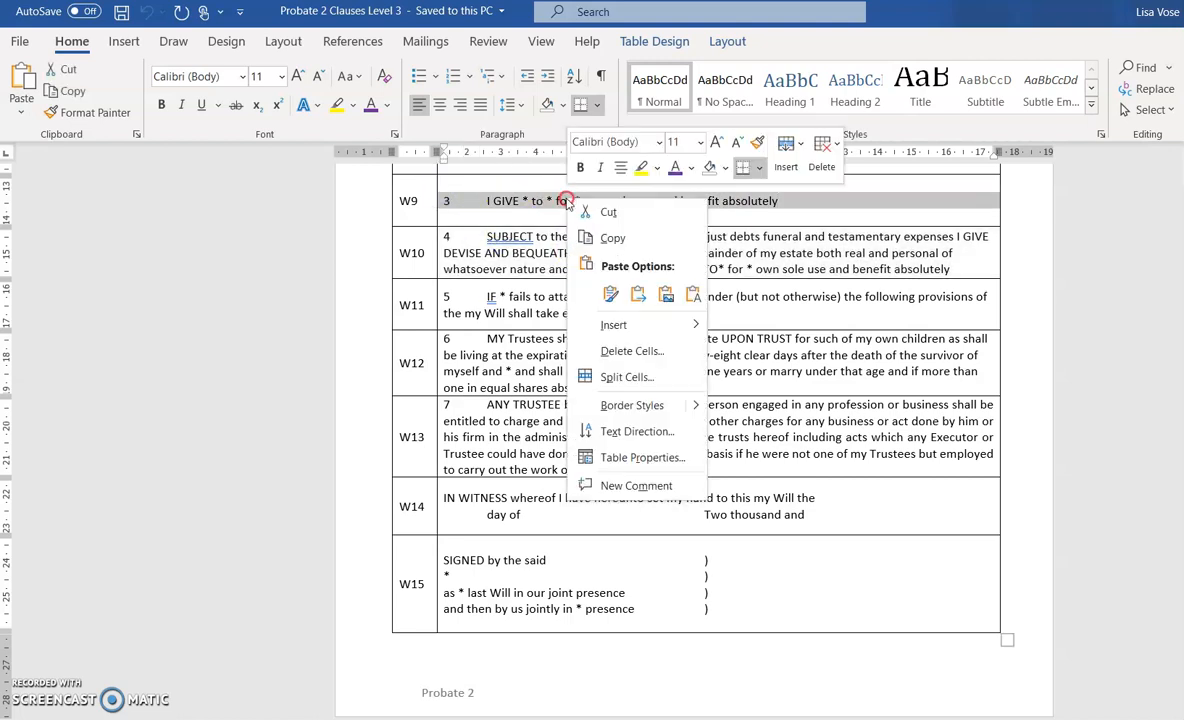
click(612, 236)
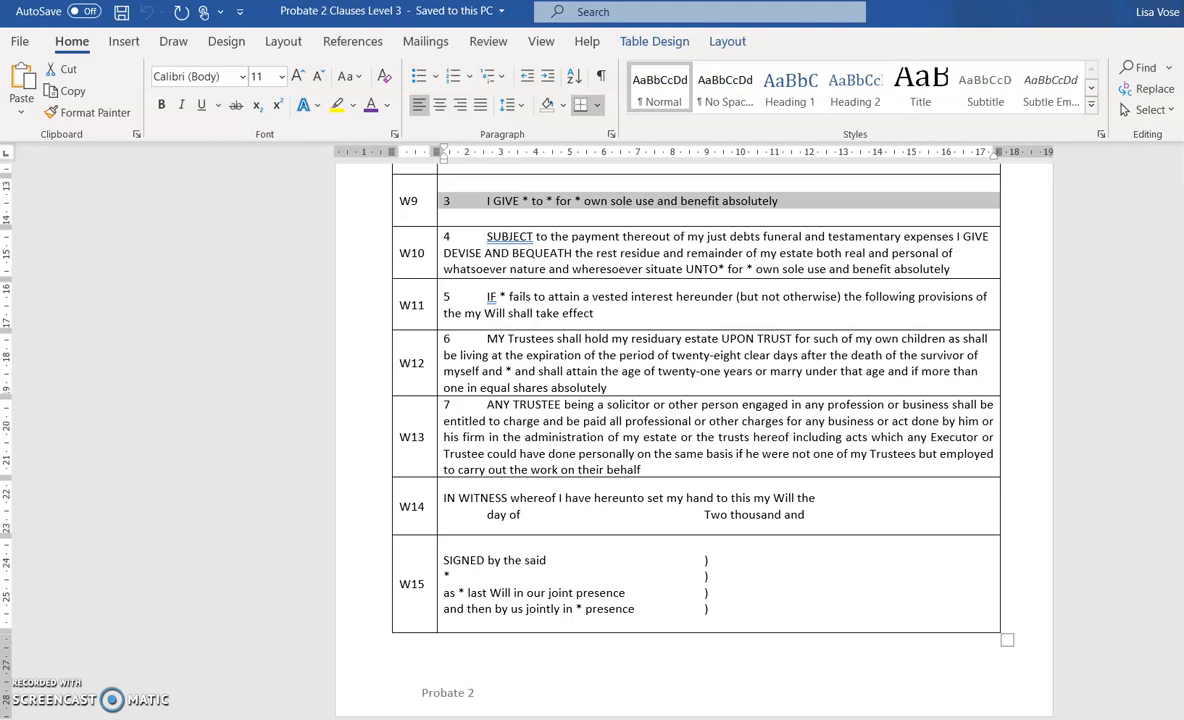
key(alt+Tab)
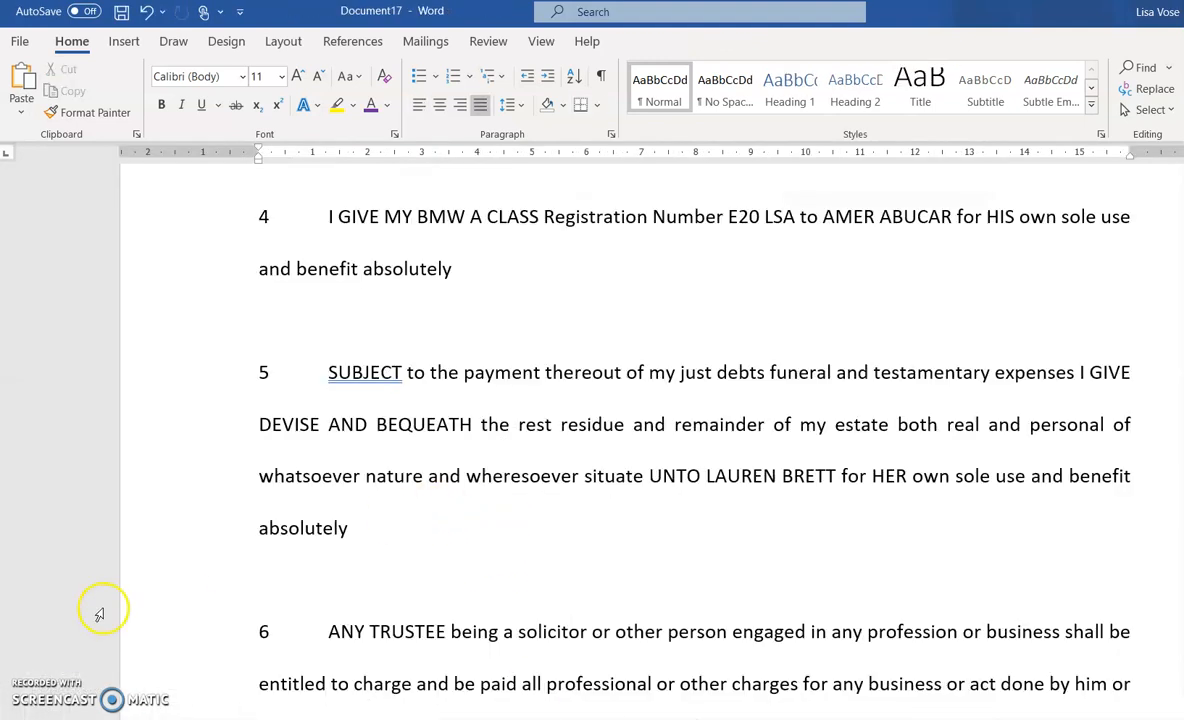
Paste the W9 gift clause between clauses 4 and 5, with a blank line above and below
click(416, 302)
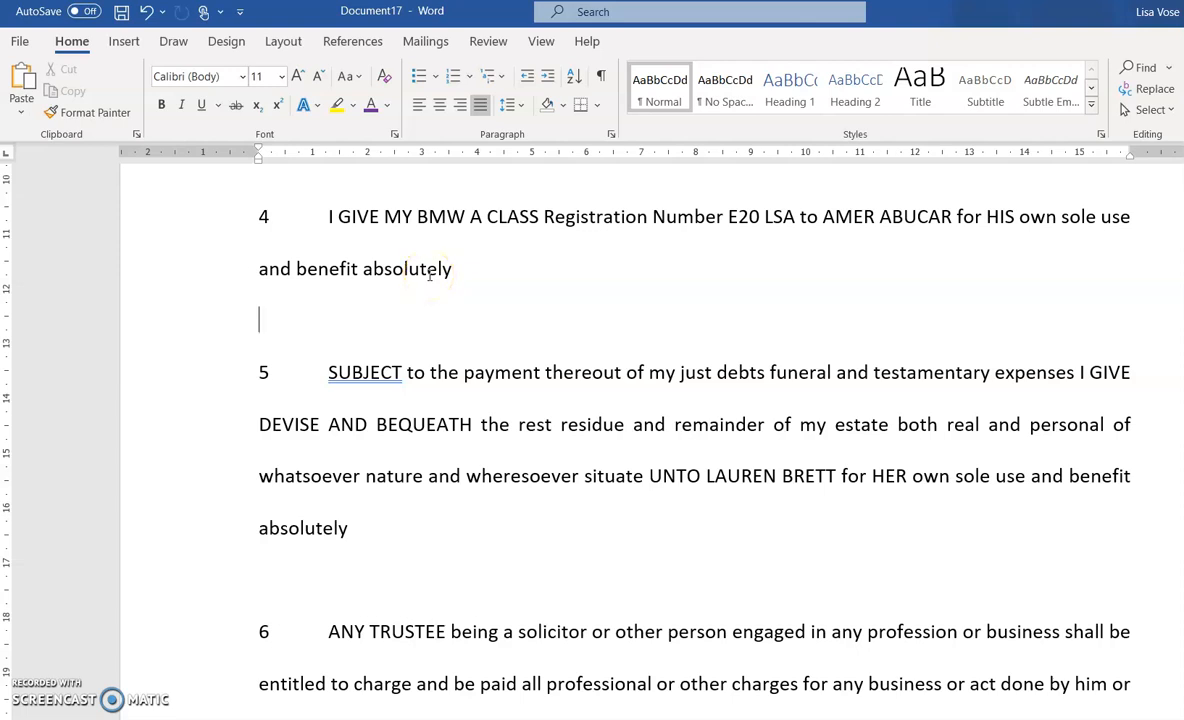
key(Return)
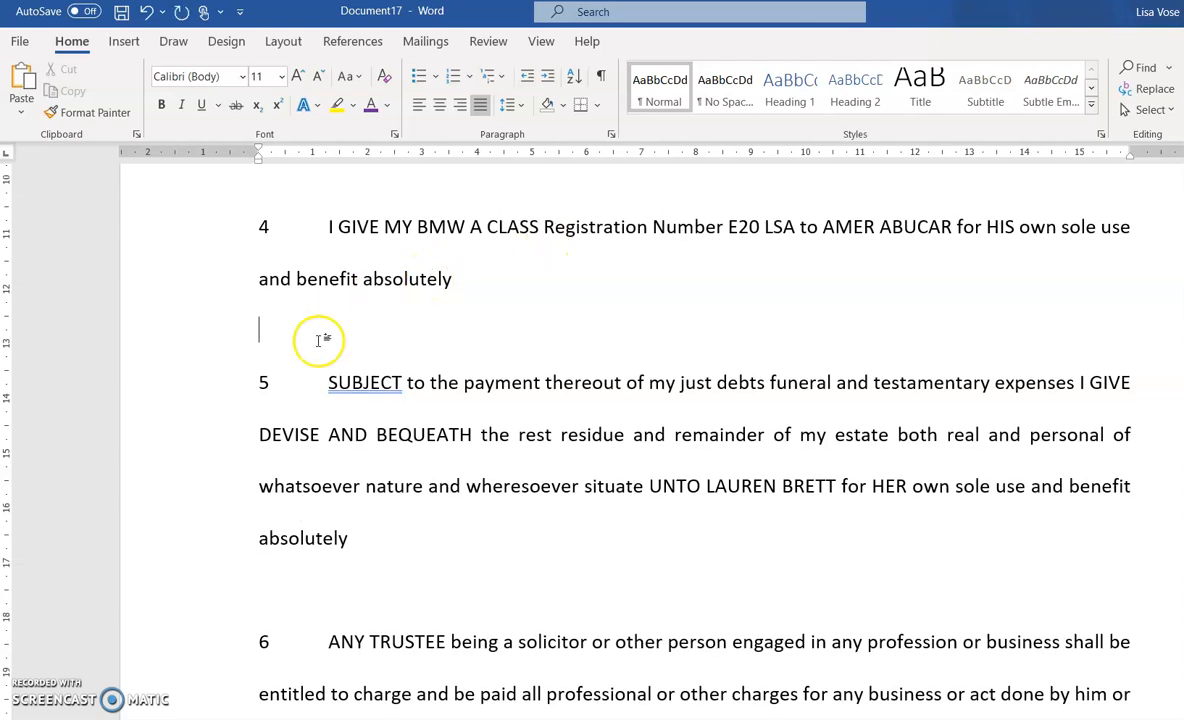
click(295, 327)
right_click(295, 327)
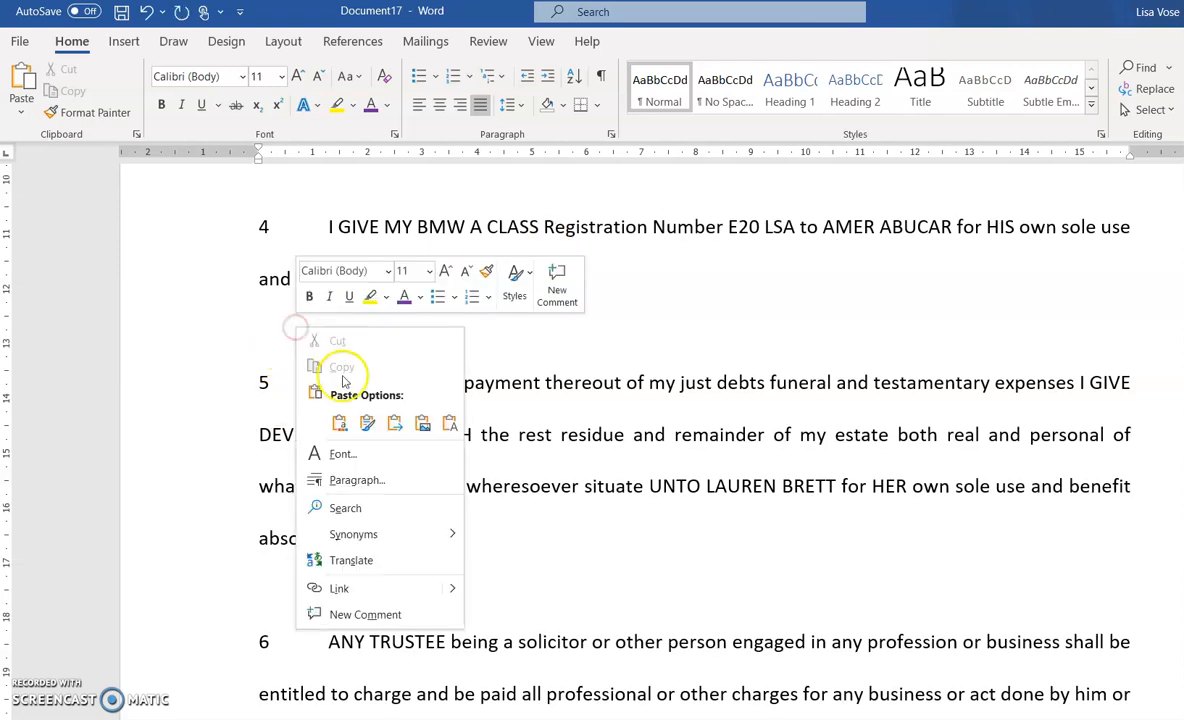
click(452, 420)
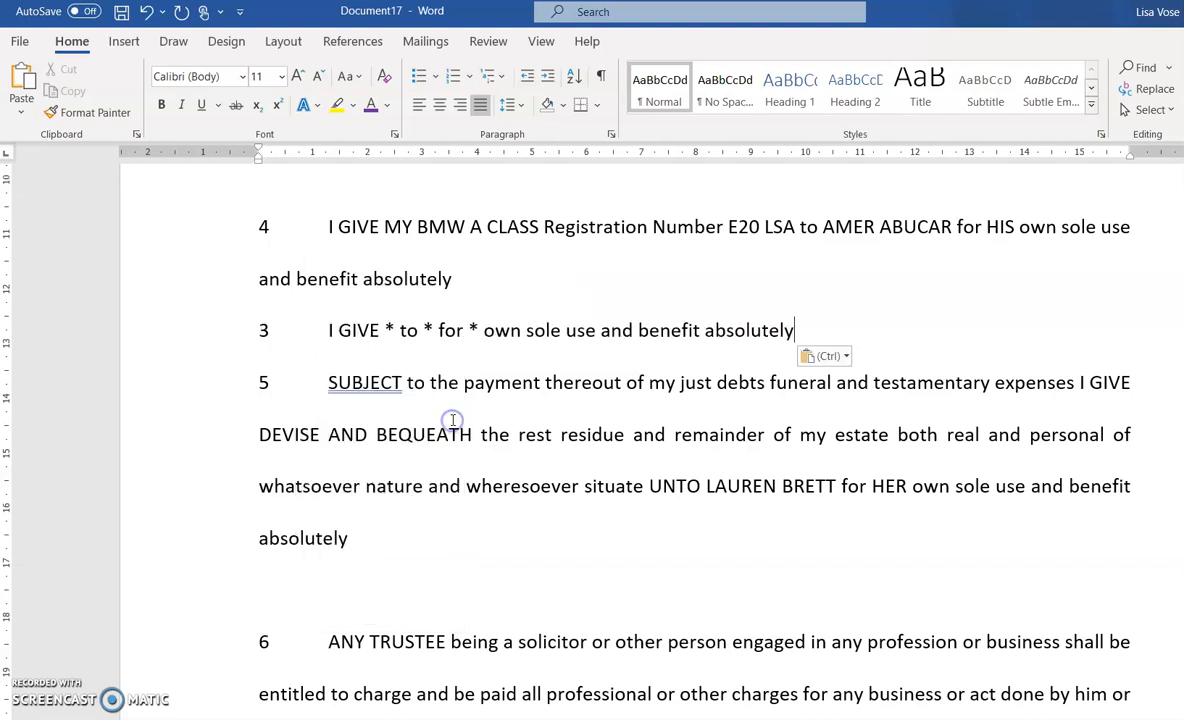
click(553, 289)
key(Return)
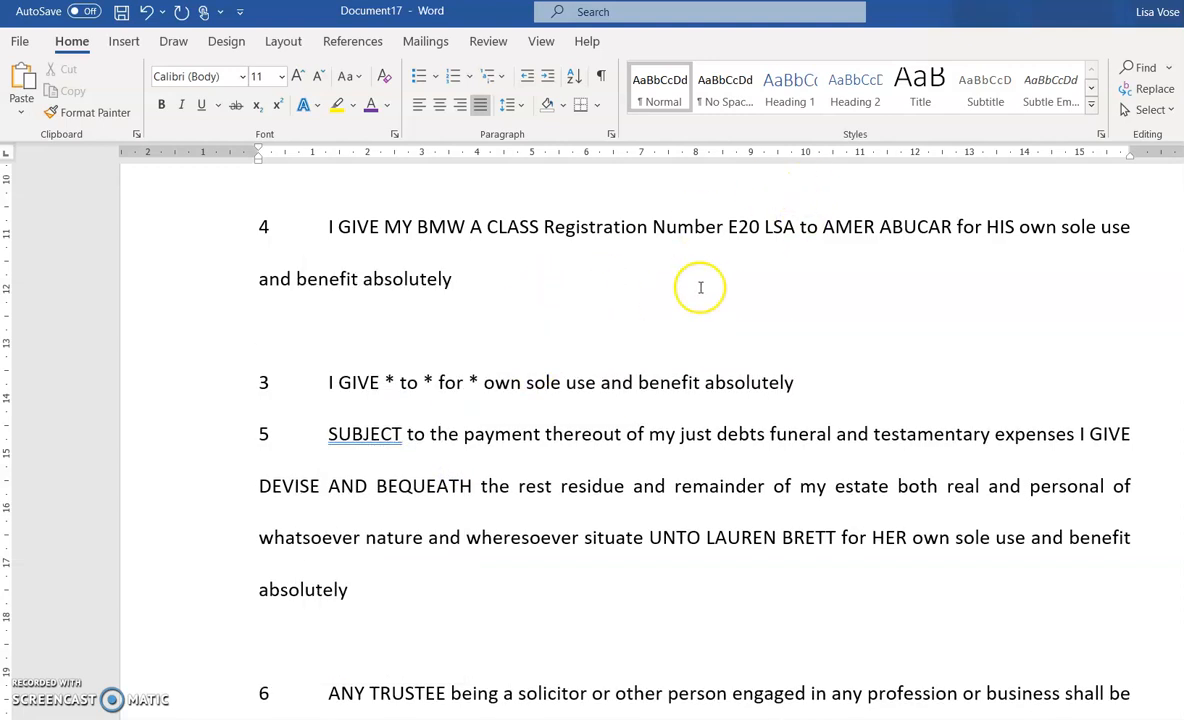
click(812, 384)
key(Return)
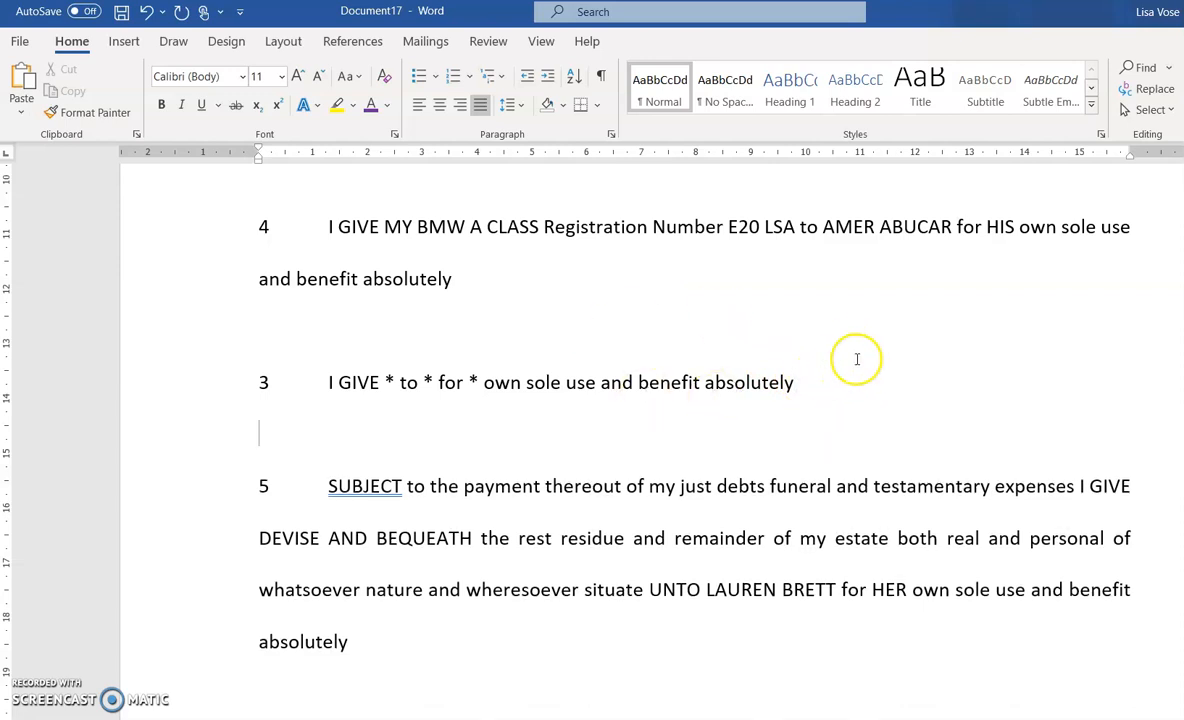
Replace the gift amount placeholder with '£10,000 (TEN THOUSAND POUNDS)'
click(393, 379)
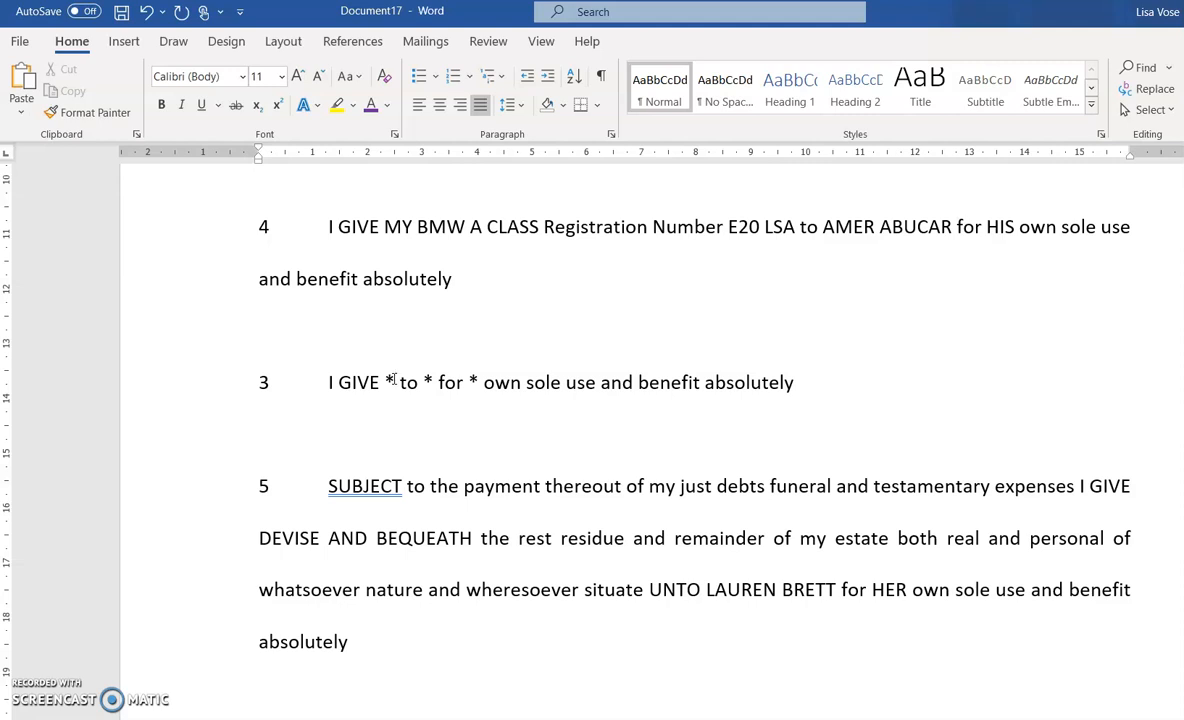
key(BackSpace)
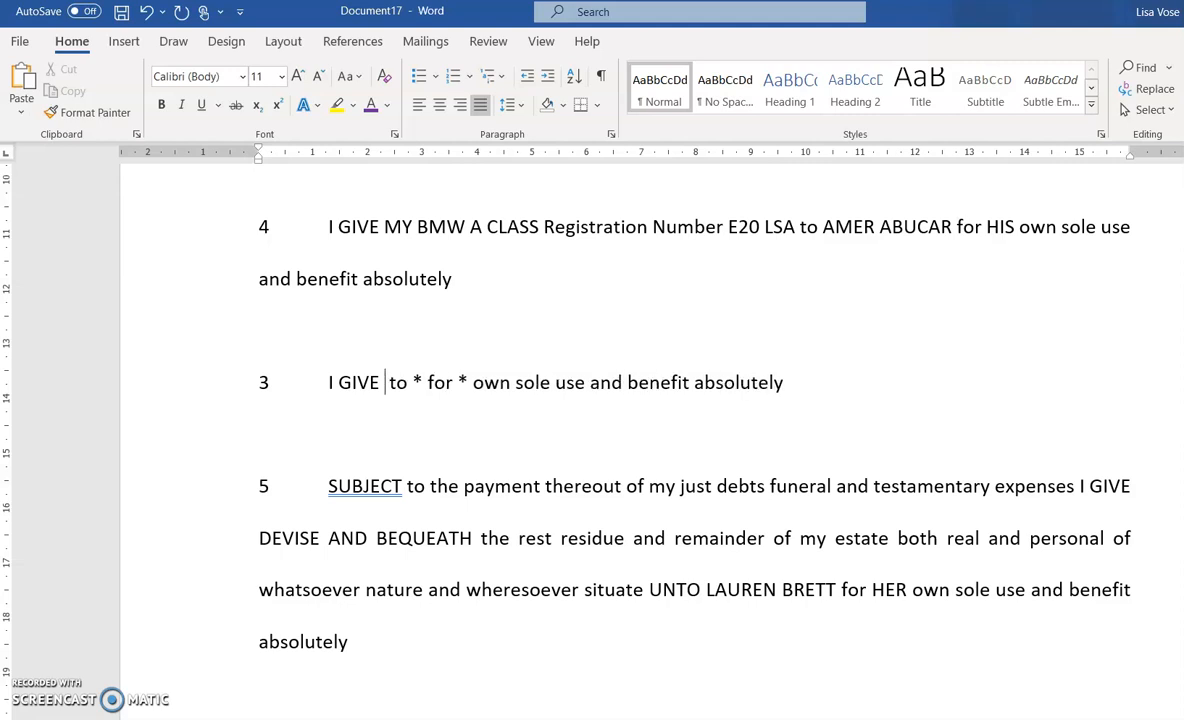
text(£)
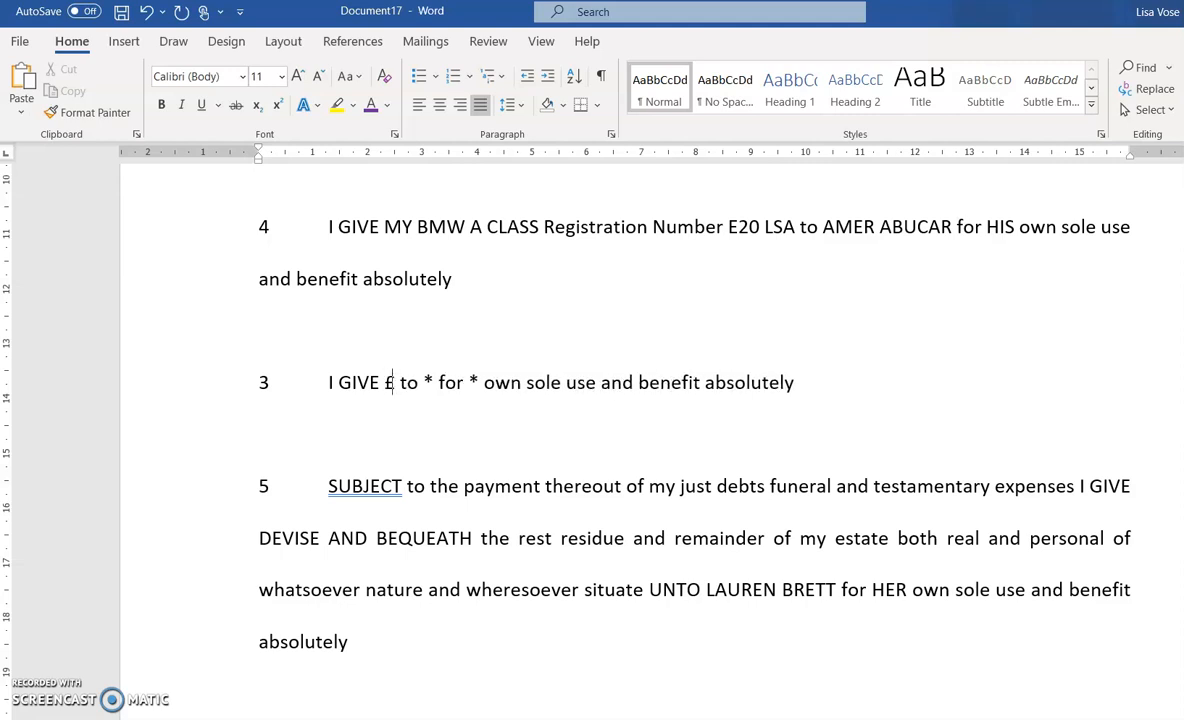
text(10)
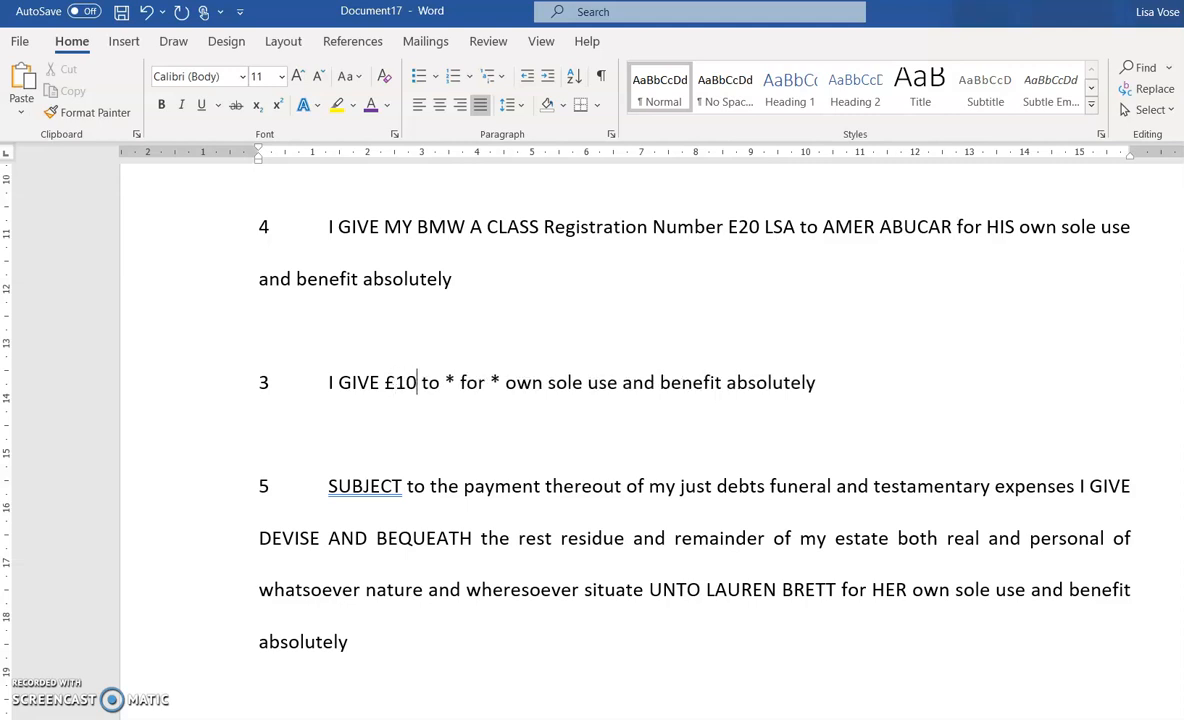
text(,)
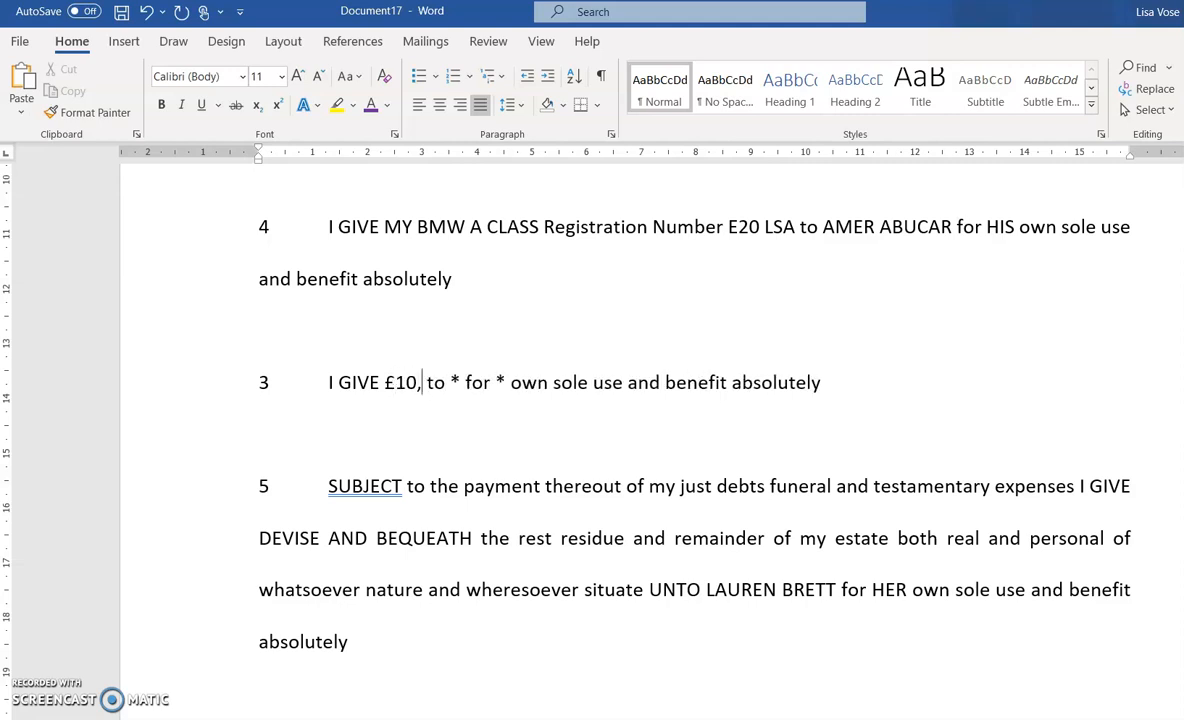
text(000)
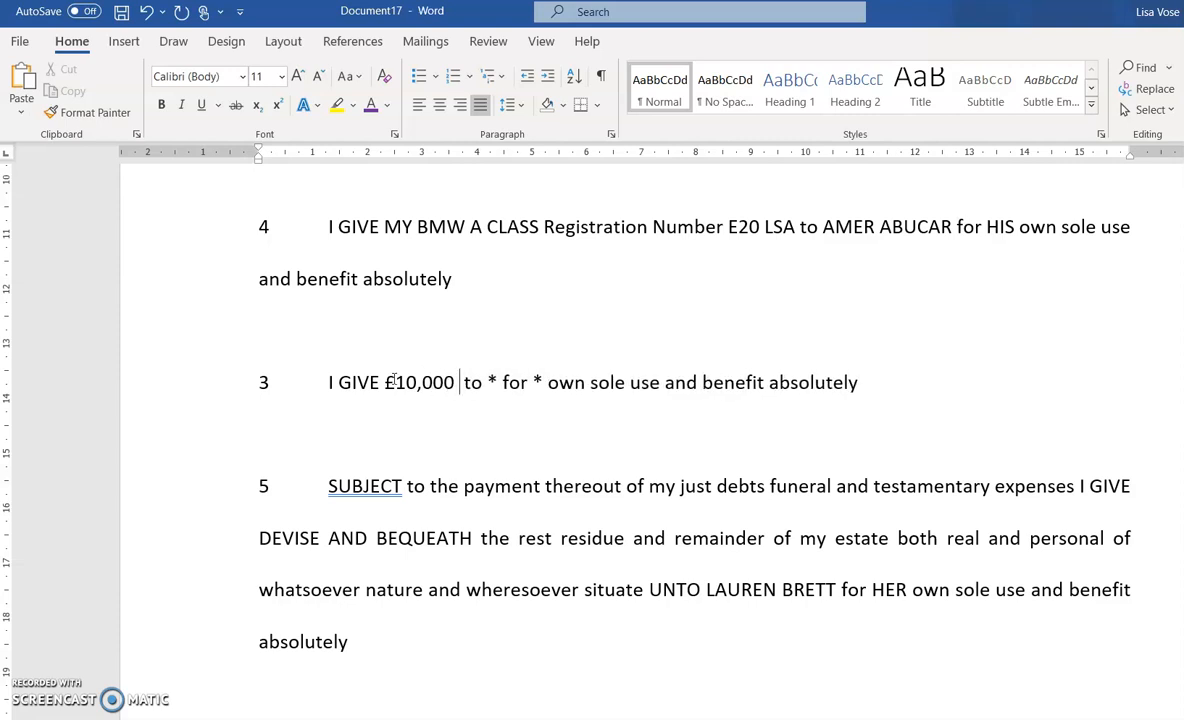
text( (TE)
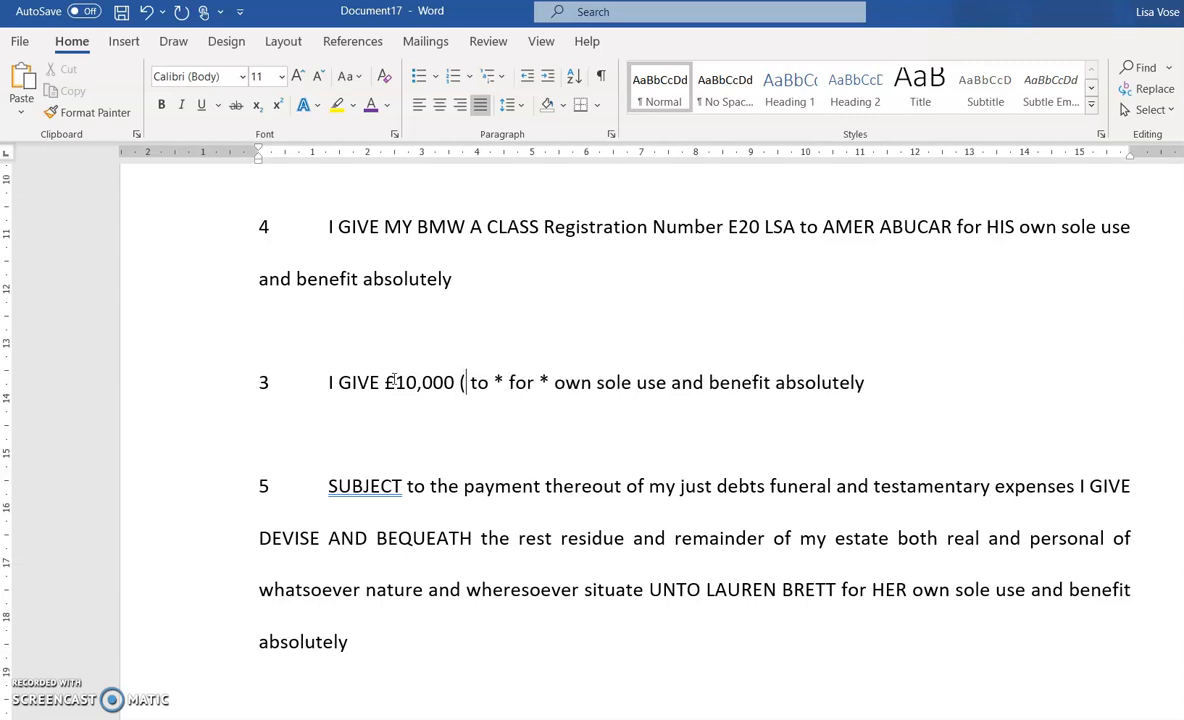
text(N )
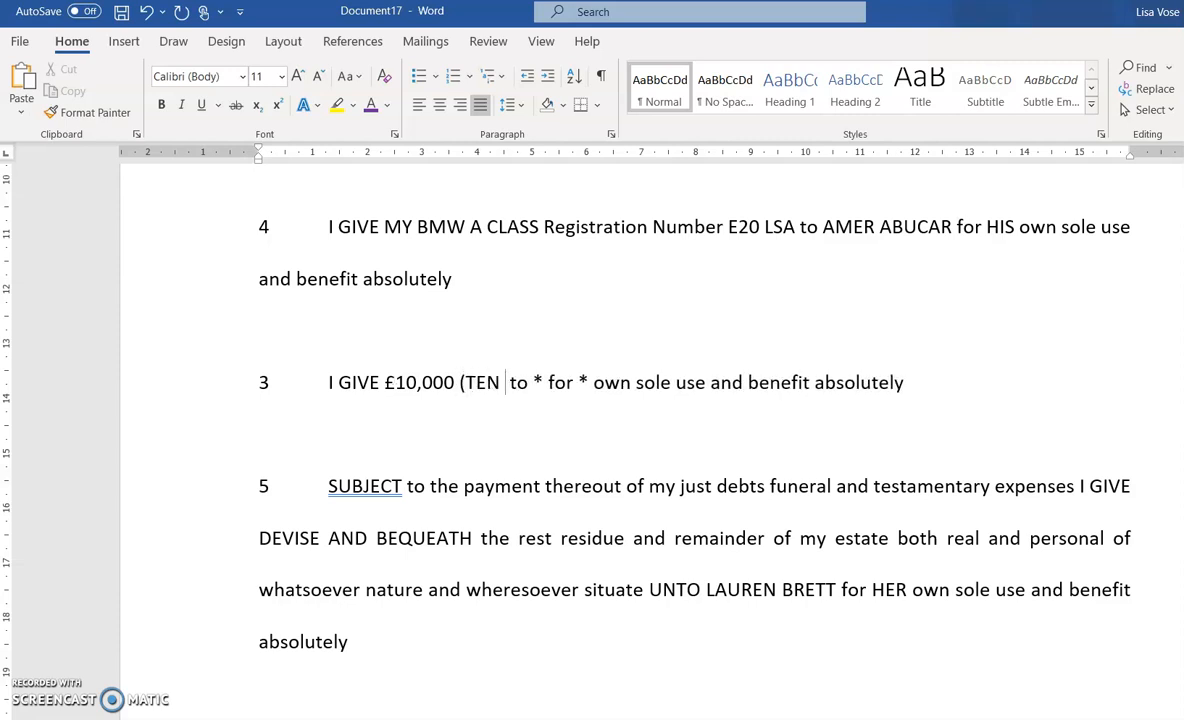
text(THOUSE)
key(BackSpace)
text(SAND)
key(BackSpace)
key(BackSpace)
key(BackSpace)
key(BackSpace)
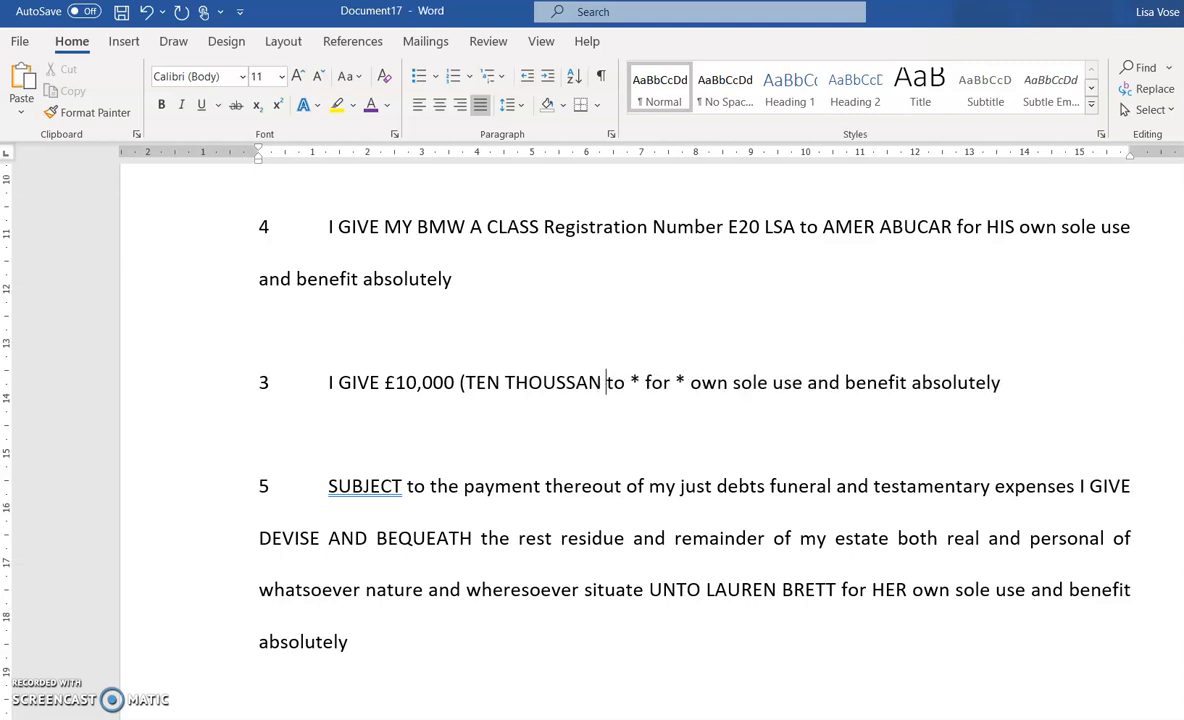
text(AND POUNDS)
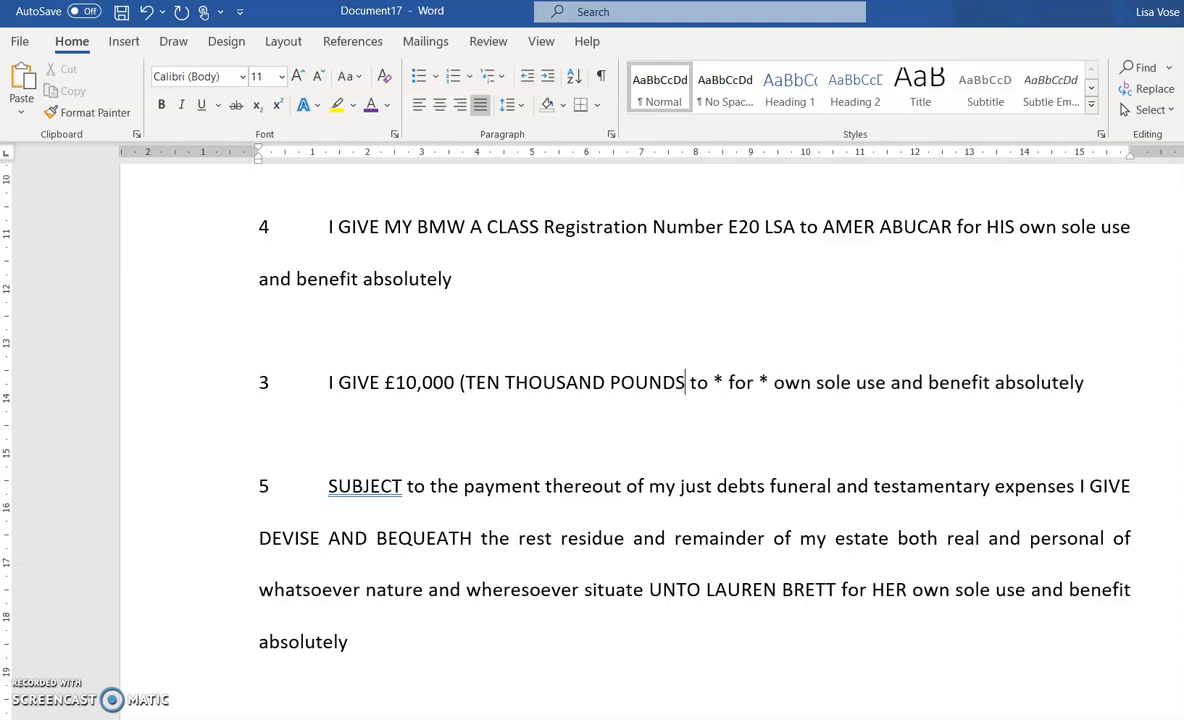
text())
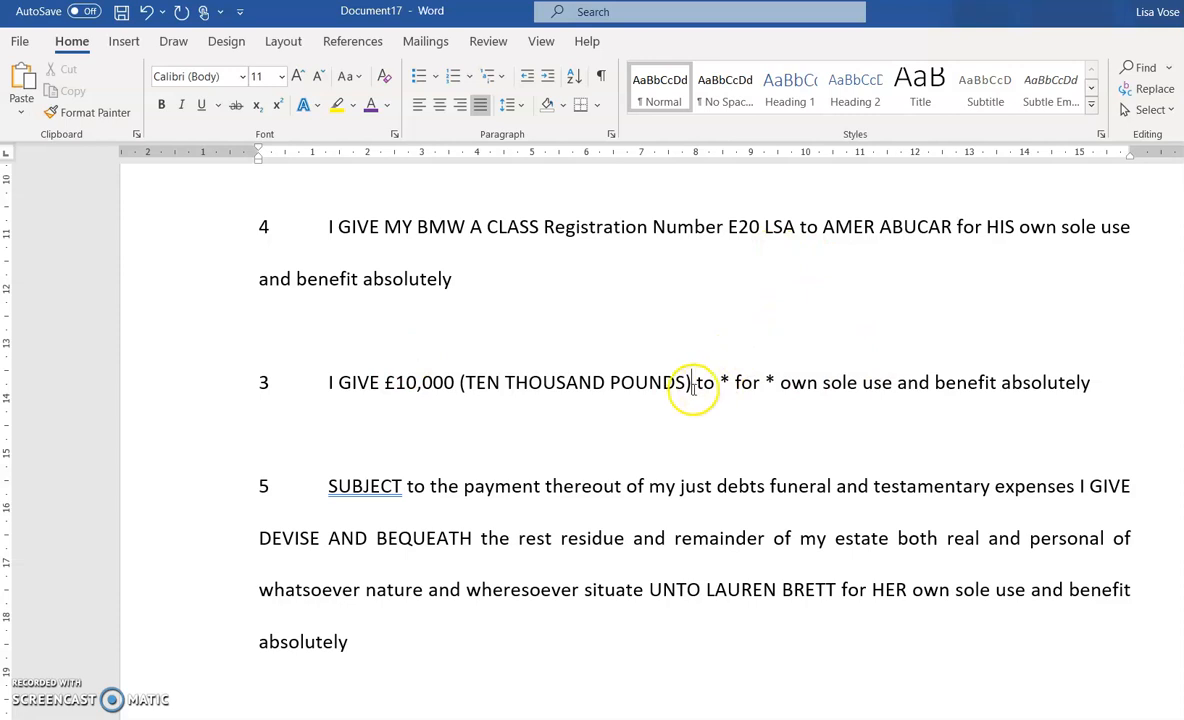
Fill the recipient placeholder with the beneficiary's name and the last asterisk with HER
click(727, 382)
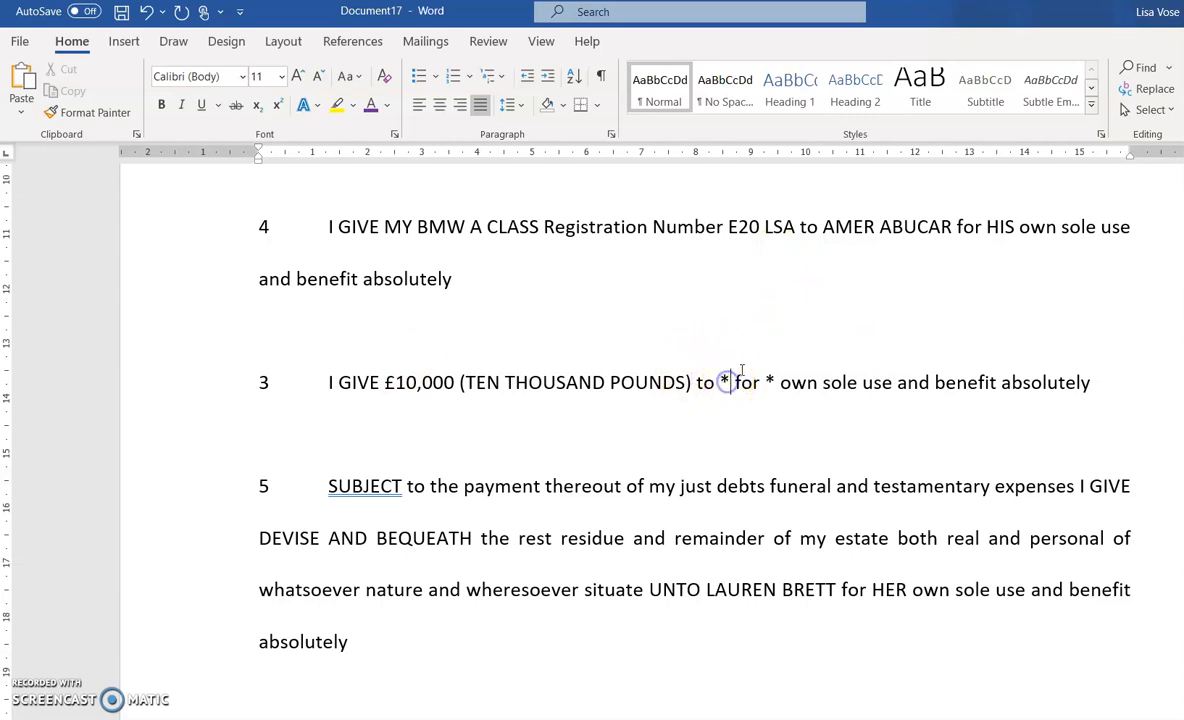
click(729, 375)
key(BackSpace)
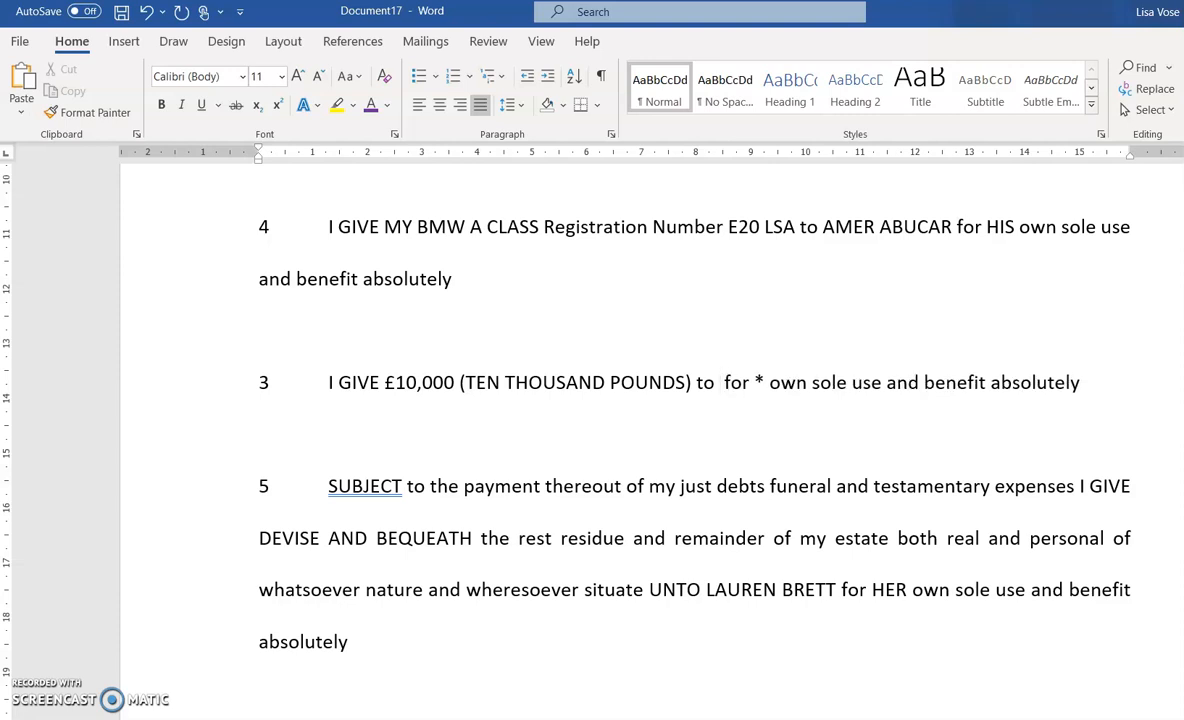
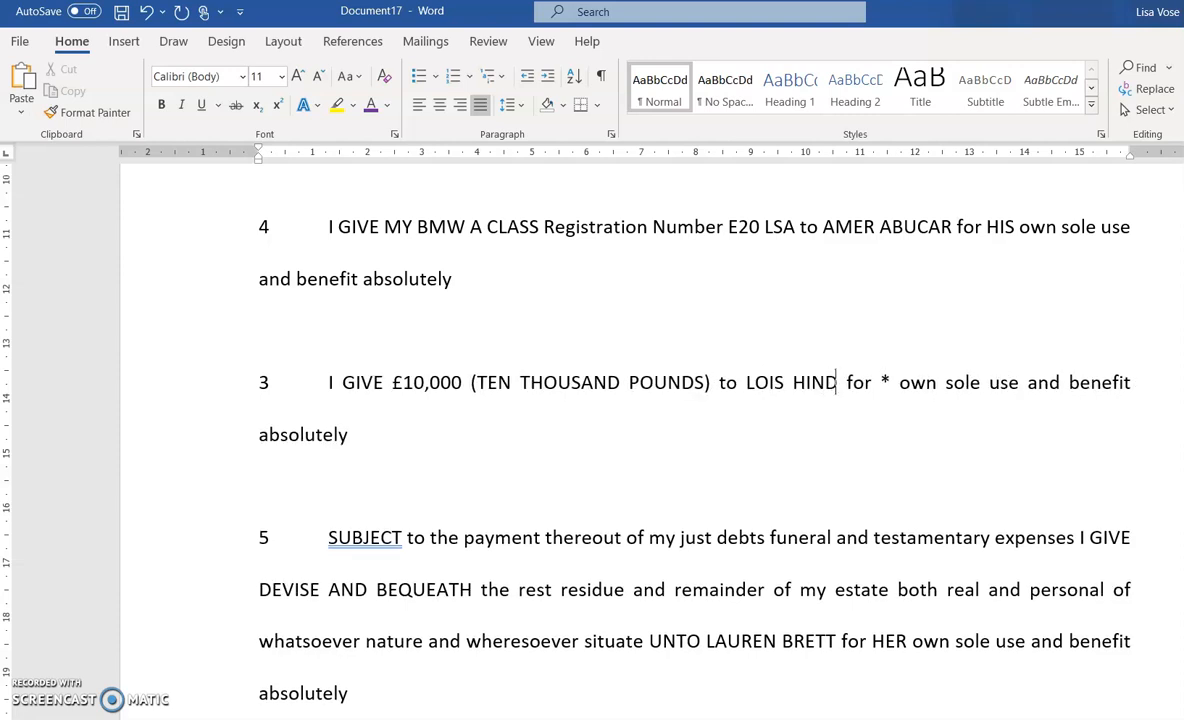
click(889, 385)
key(BackSpace)
text(HER)
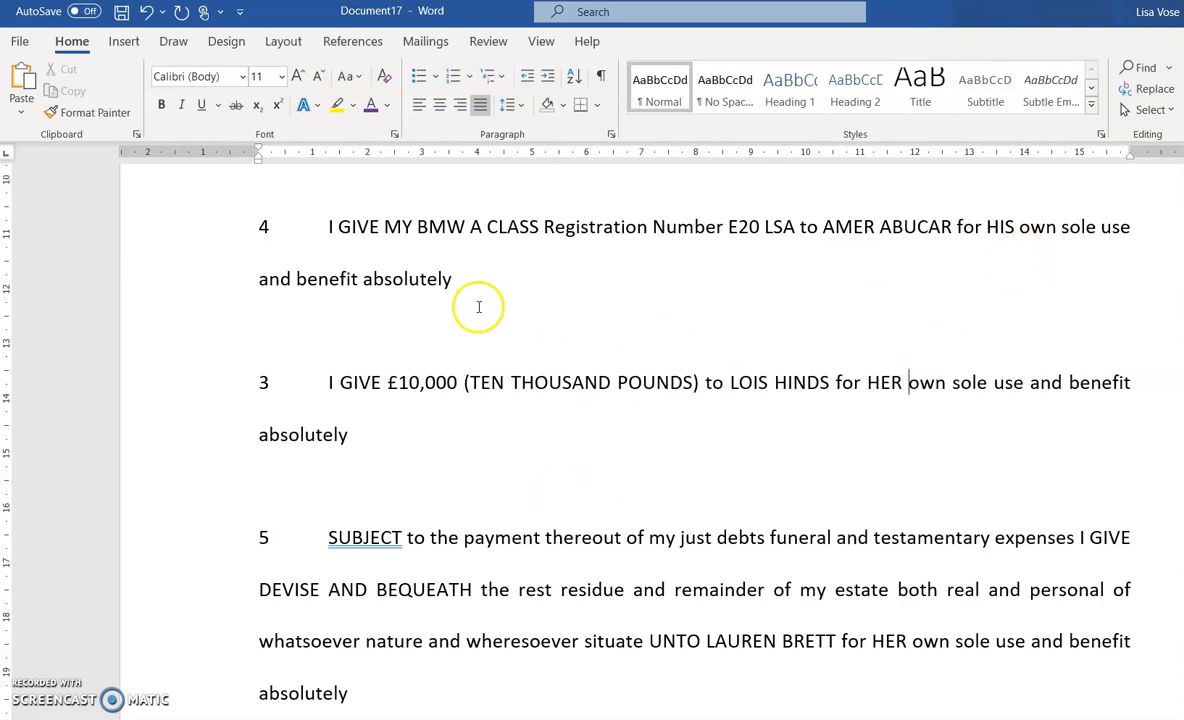
Renumber the £10,000 gift as clause 5 and the residue clause as 6
scroll(659, 388, up, 3)
scroll(659, 388, up, 1)
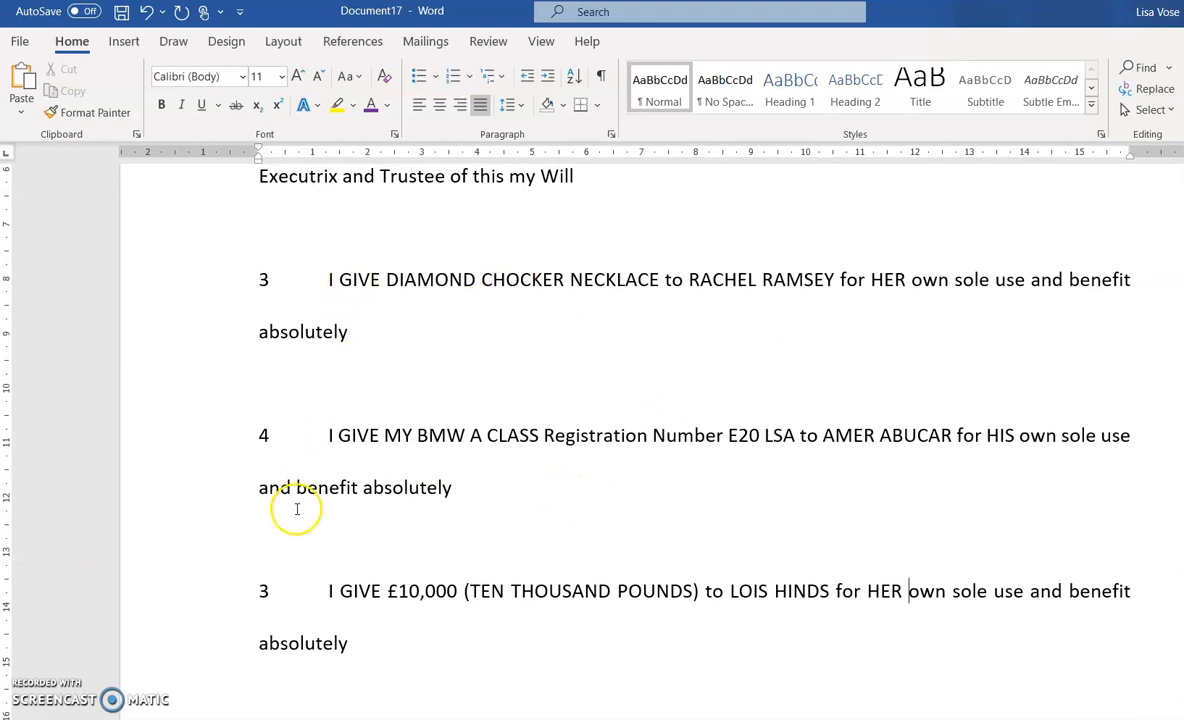
scroll(437, 511, down, 3)
click(268, 452)
key(BackSpace)
text(5)
click(268, 607)
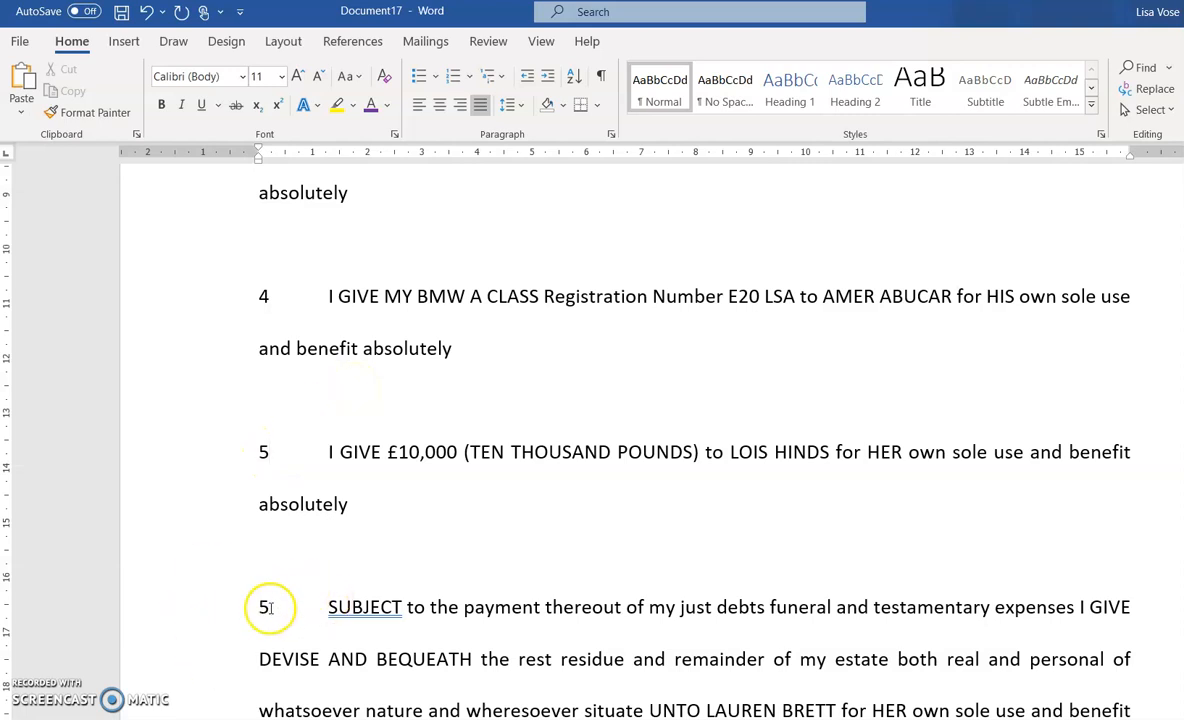
key(BackSpace)
text(6)
Renumber the trustee charging clause as 7, then move to the signing block's last line
scroll(299, 647, down, 12)
click(265, 310)
key(BackSpace)
text(7)
scroll(420, 414, down, 15)
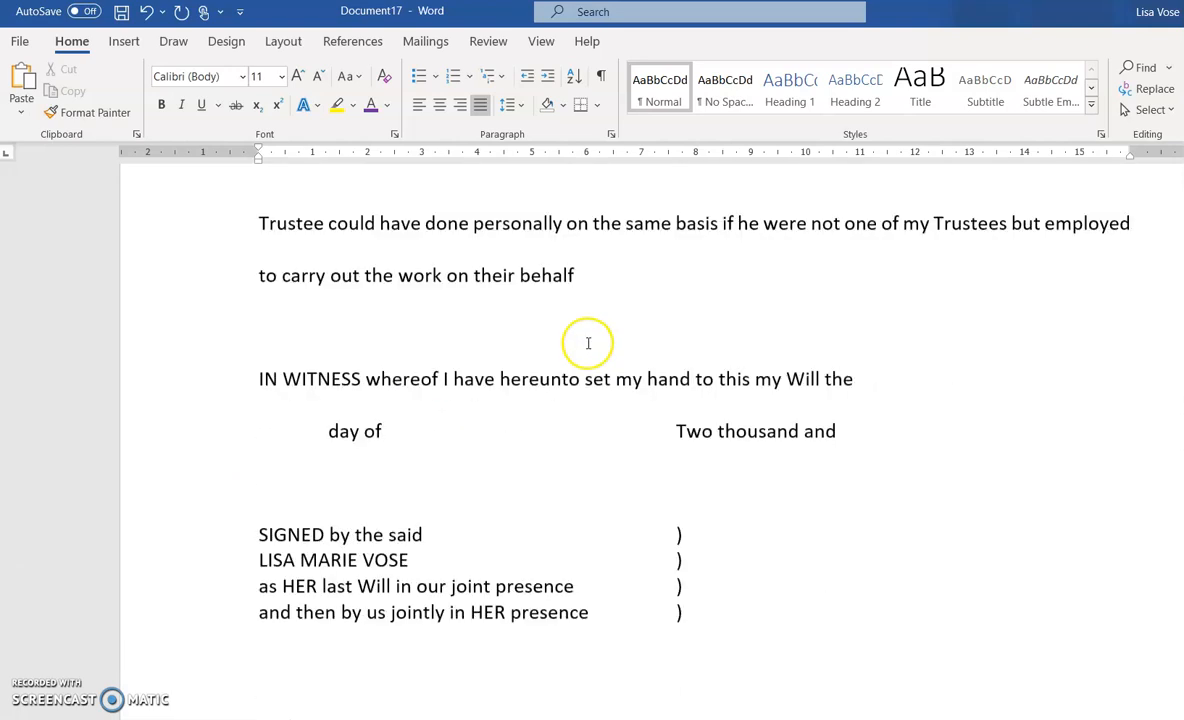
click(349, 370)
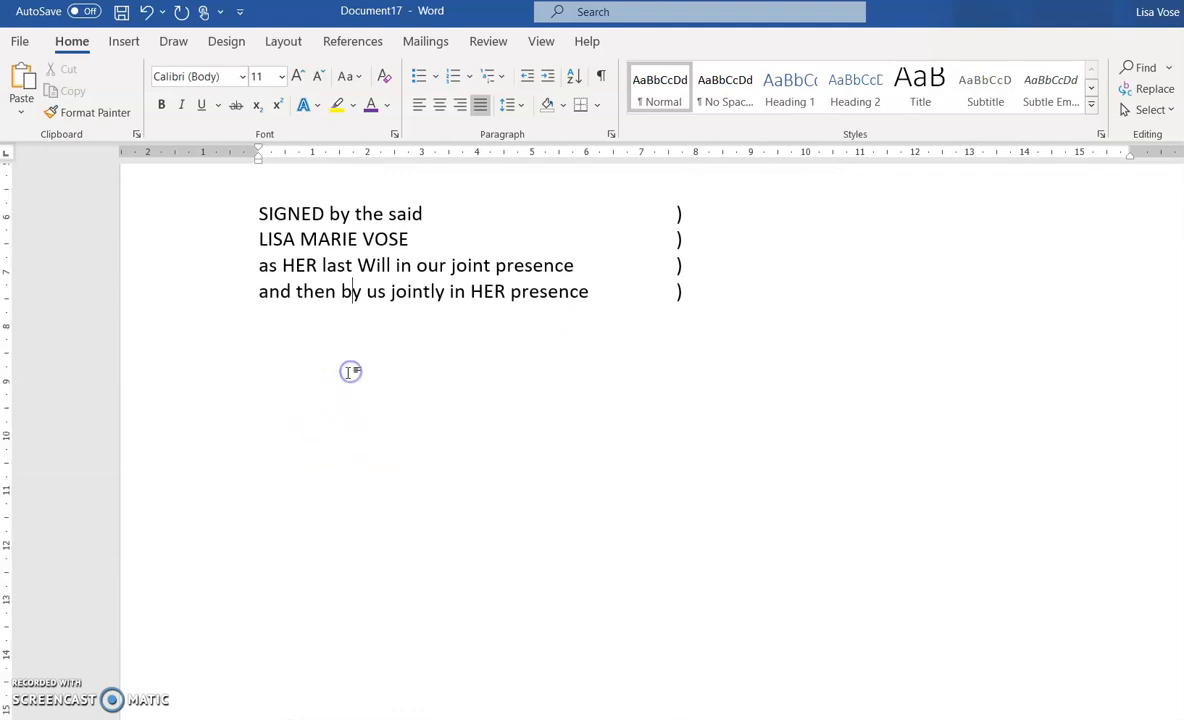
Add an empty line after the last line of the 'SIGNED by the said' block
click(780, 291)
key(Return)
Type 'Witness 1', then 'Name', 'Address' and 'Occupation' on separate lines below it
text(Wint)
key(BackSpace)
key(BackSpace)
text(tness 1)
key(Return)
text(Name)
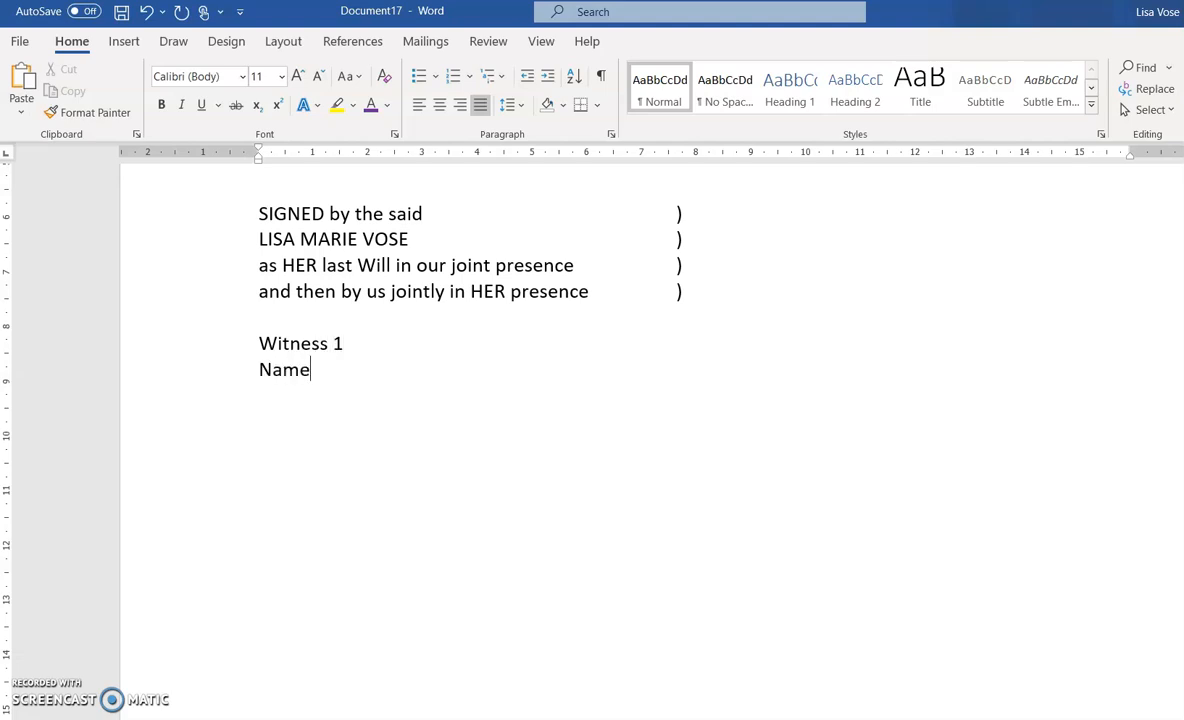
key(Return)
text(Adr)
key(BackSpace)
text(dress)
key(Return)
text(Occupation)
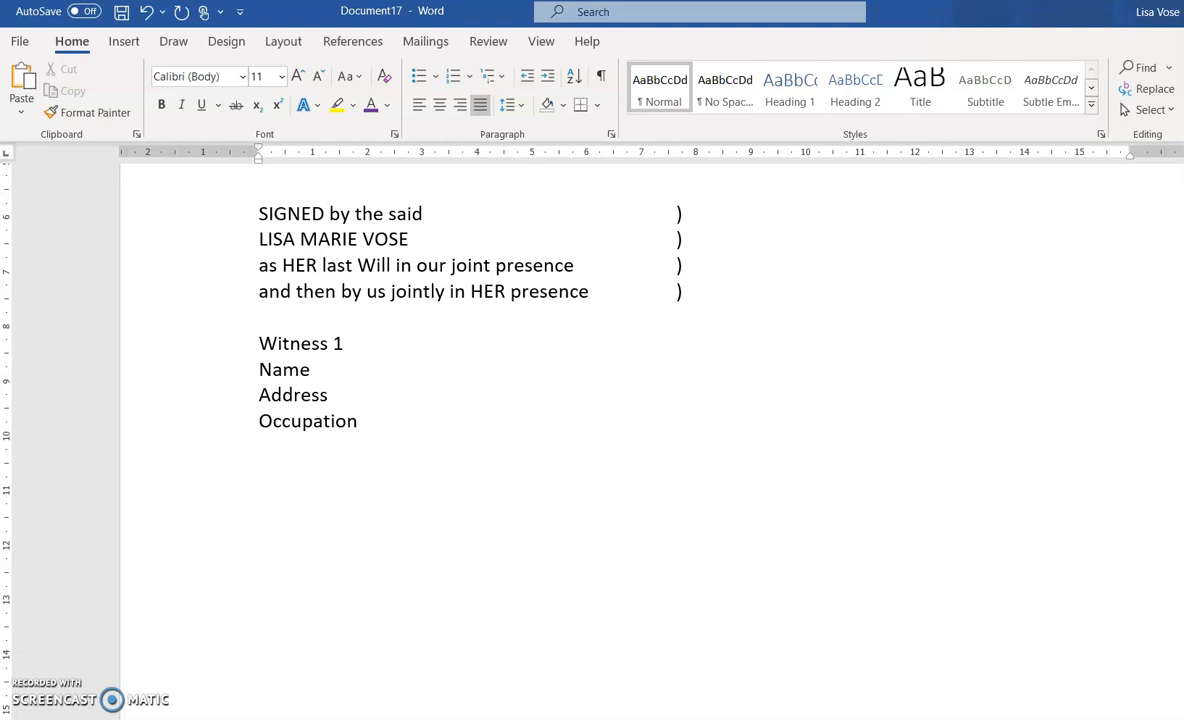
Make the Witness 1 heading bold and add an underscore blank line after Name
click(236, 342)
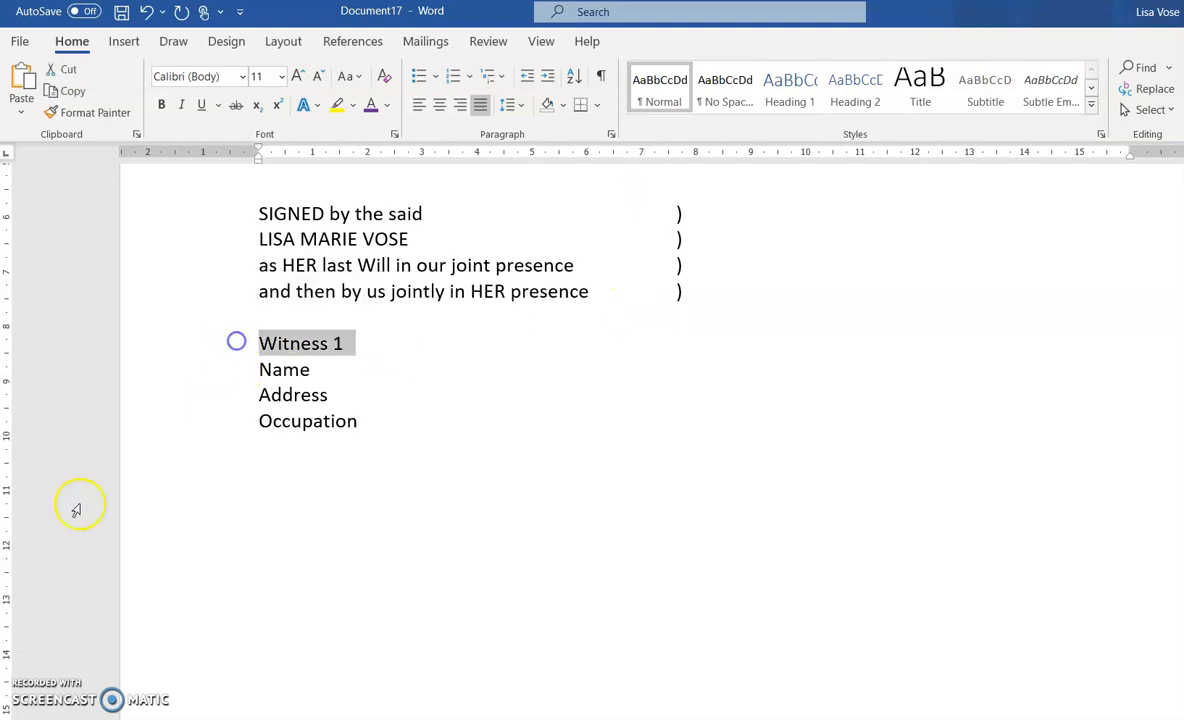
click(161, 104)
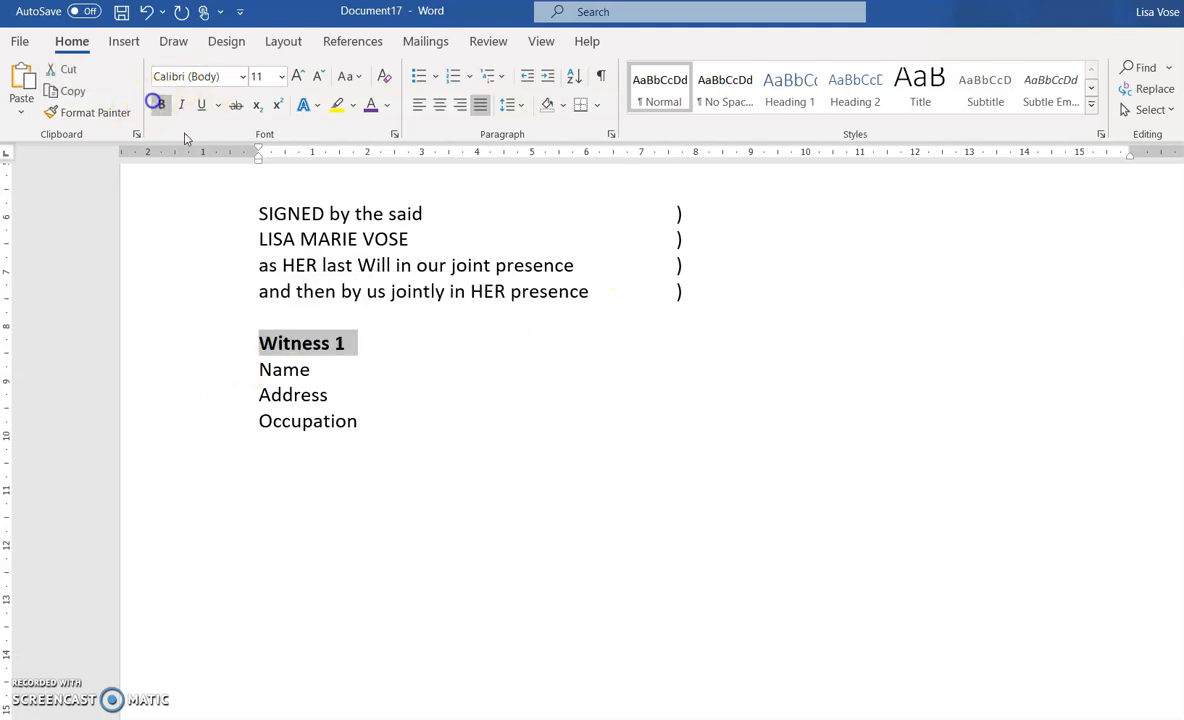
click(314, 365)
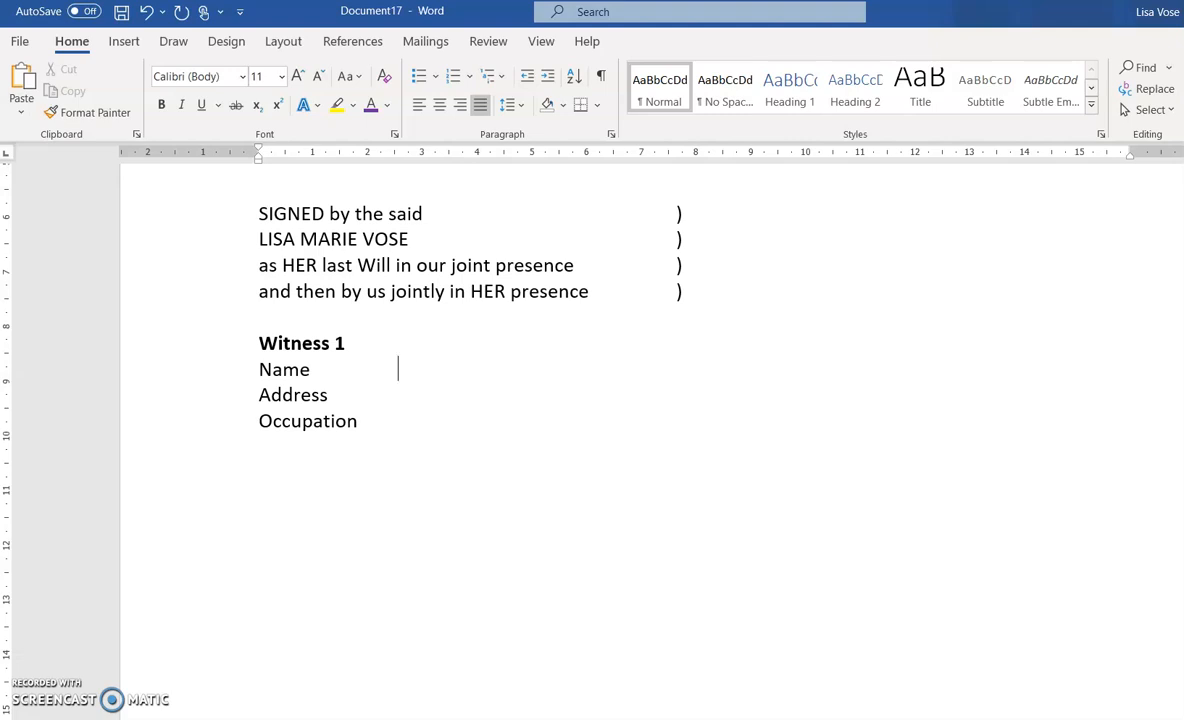
text(___________________)
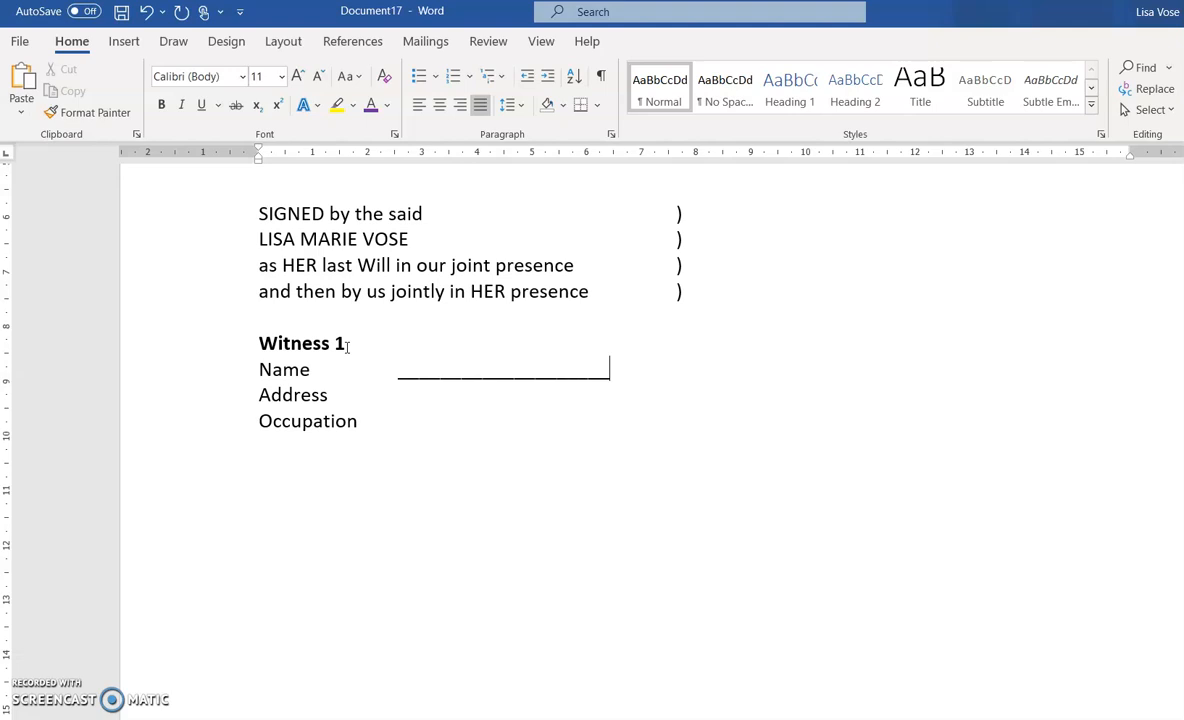
Add underscore blank lines for two Address lines and for Occupation
click(332, 395)
text(______________________)
key(Return)
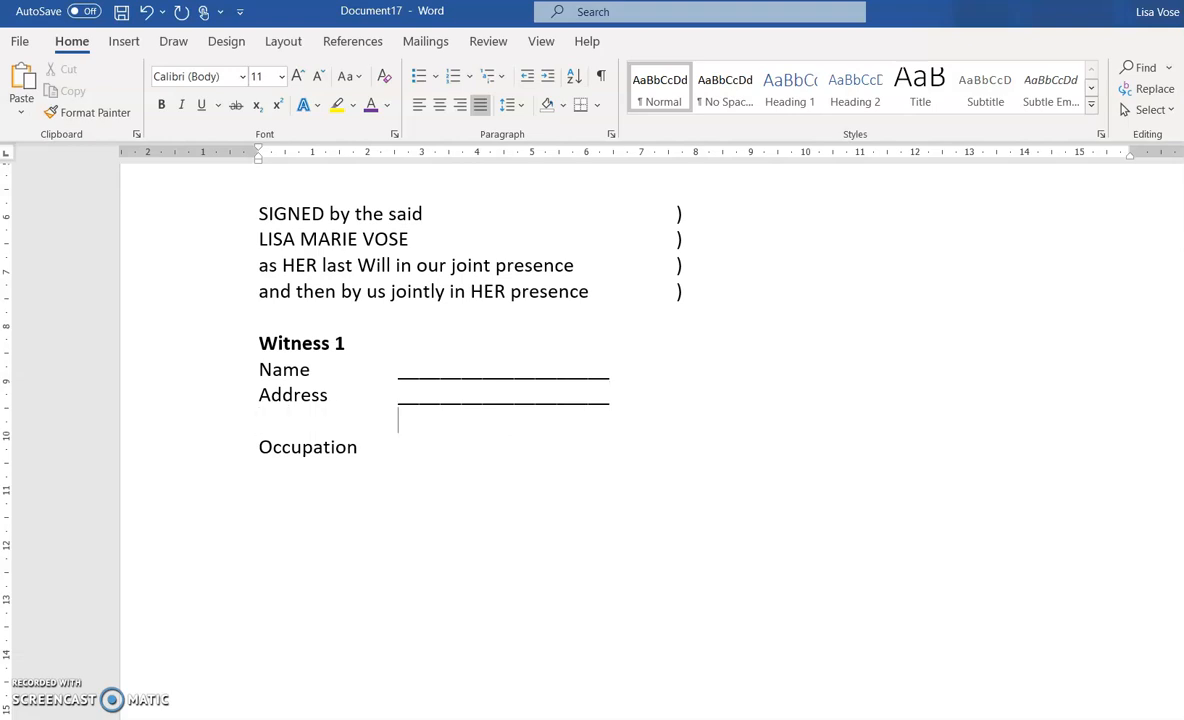
text(____________________)
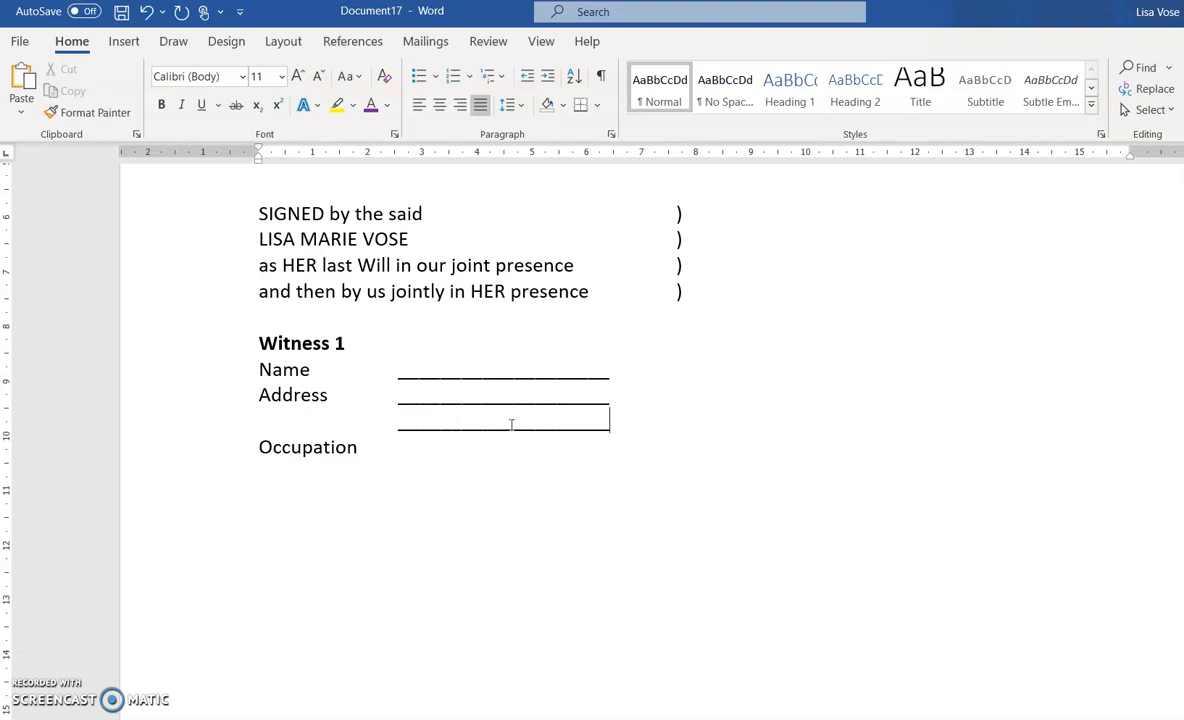
click(409, 446)
text(______________________)
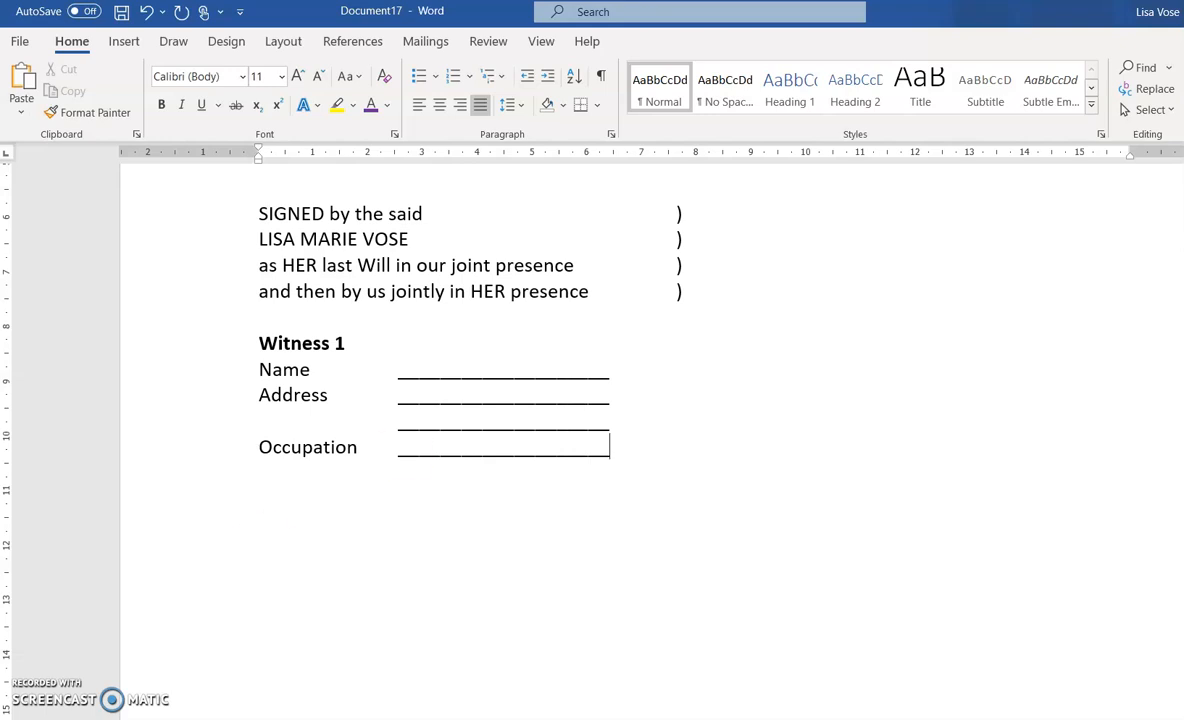
click(218, 343)
Underline the Witness 1 heading and add a blank line beneath it
click(201, 105)
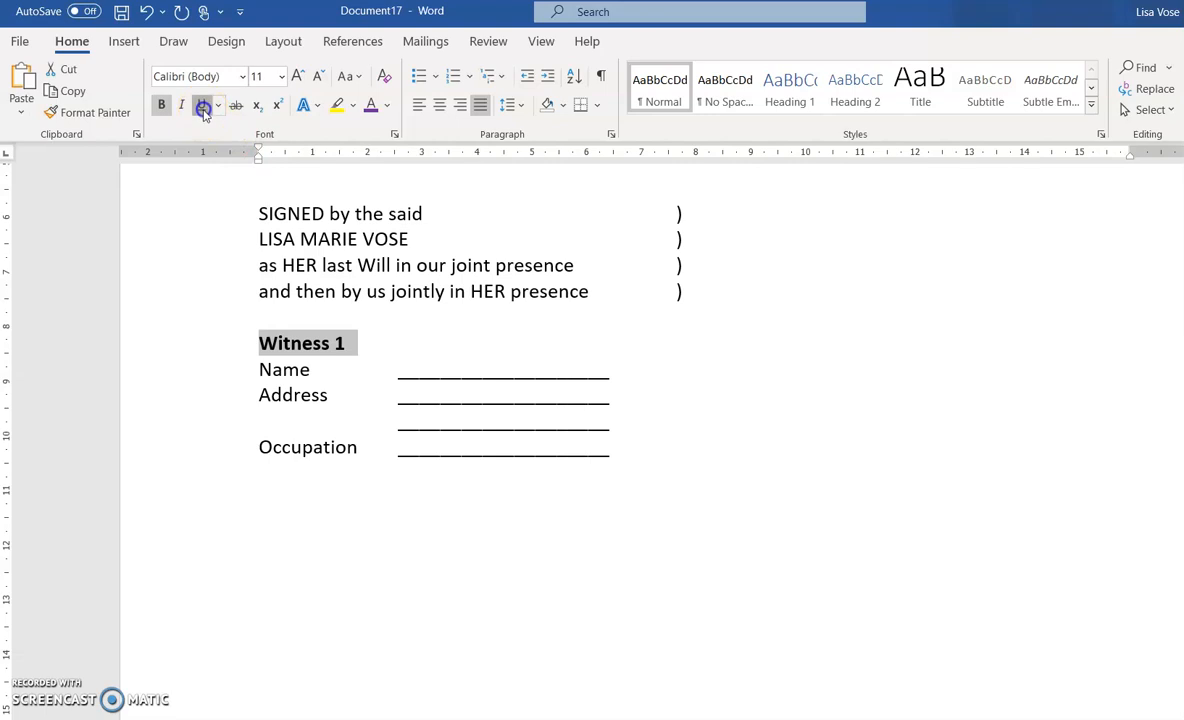
click(262, 370)
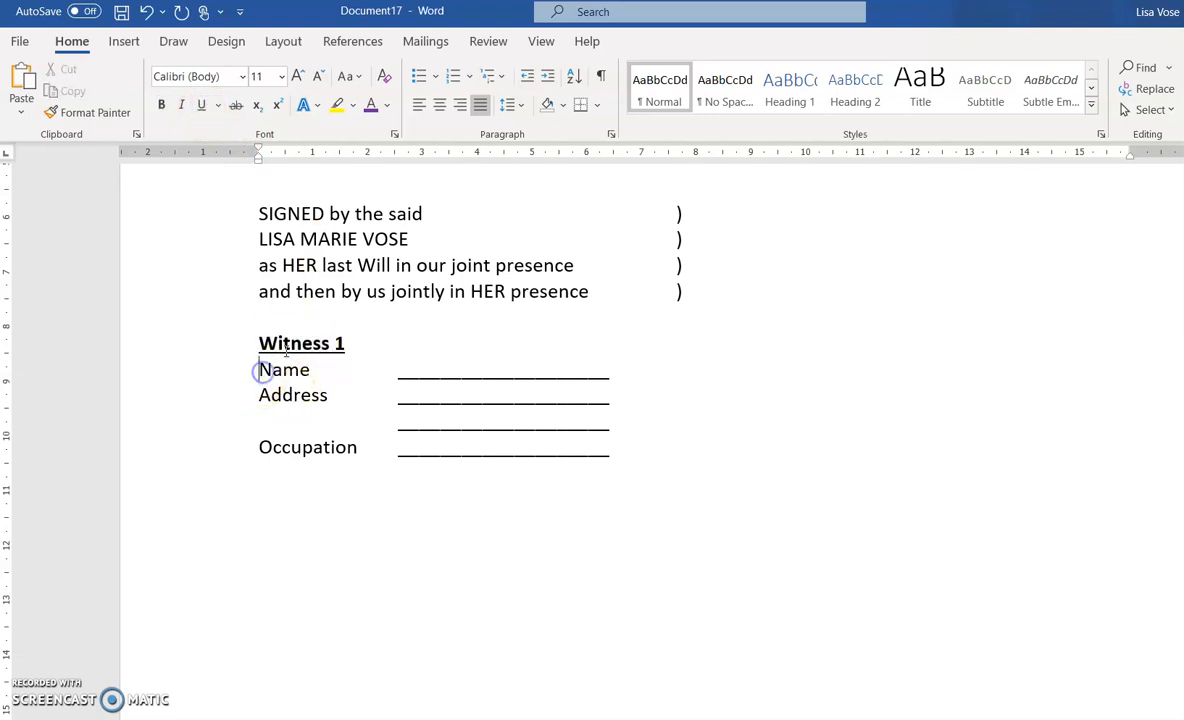
key(Return)
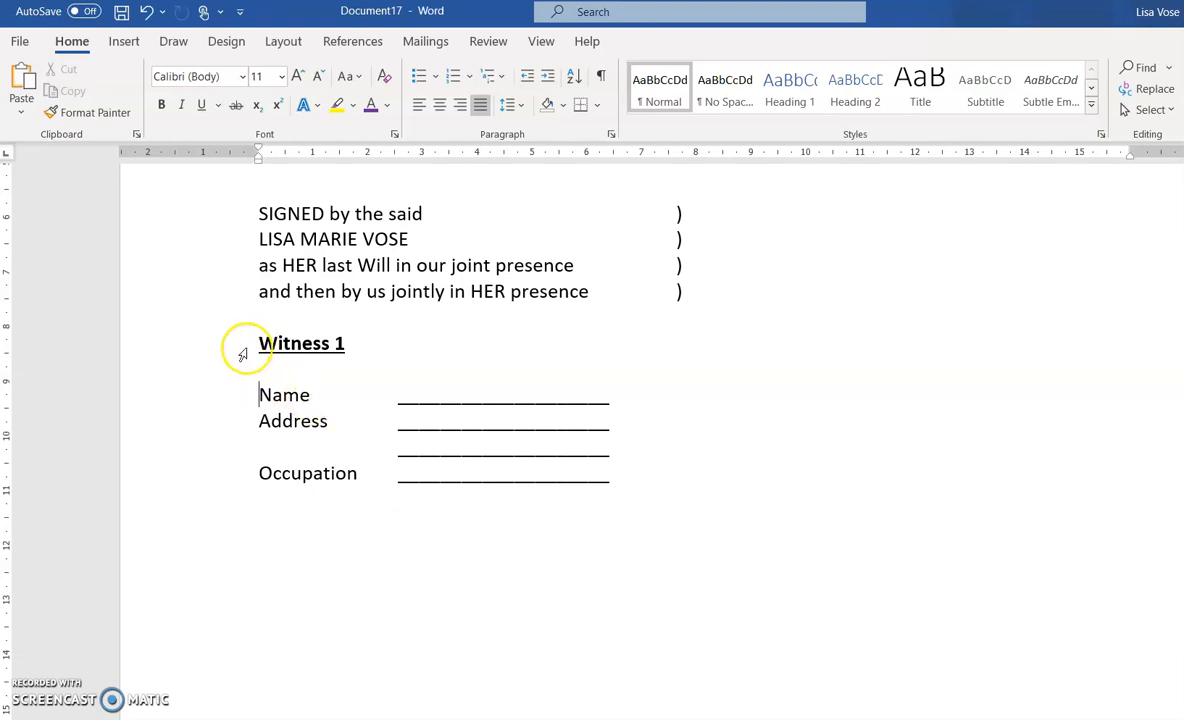
Duplicate the Witness 1 block below as Witness 2, then add a blank line above Witness 1
drag(246, 349, 246, 483)
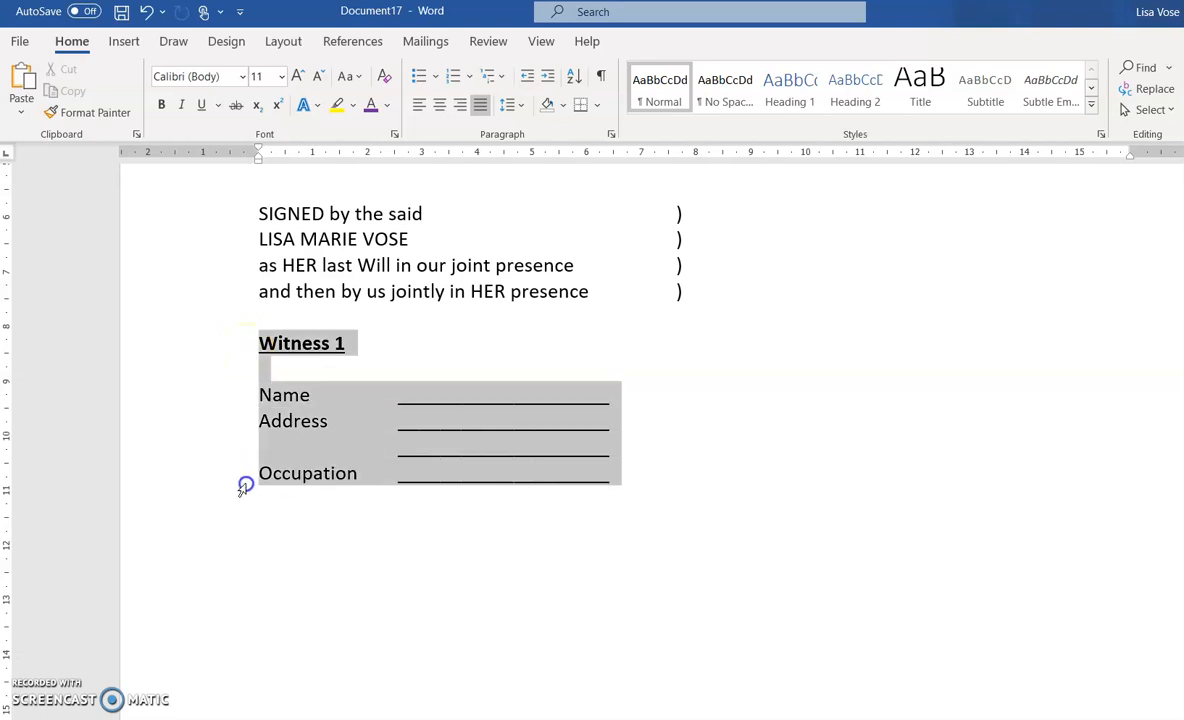
right_click(561, 409)
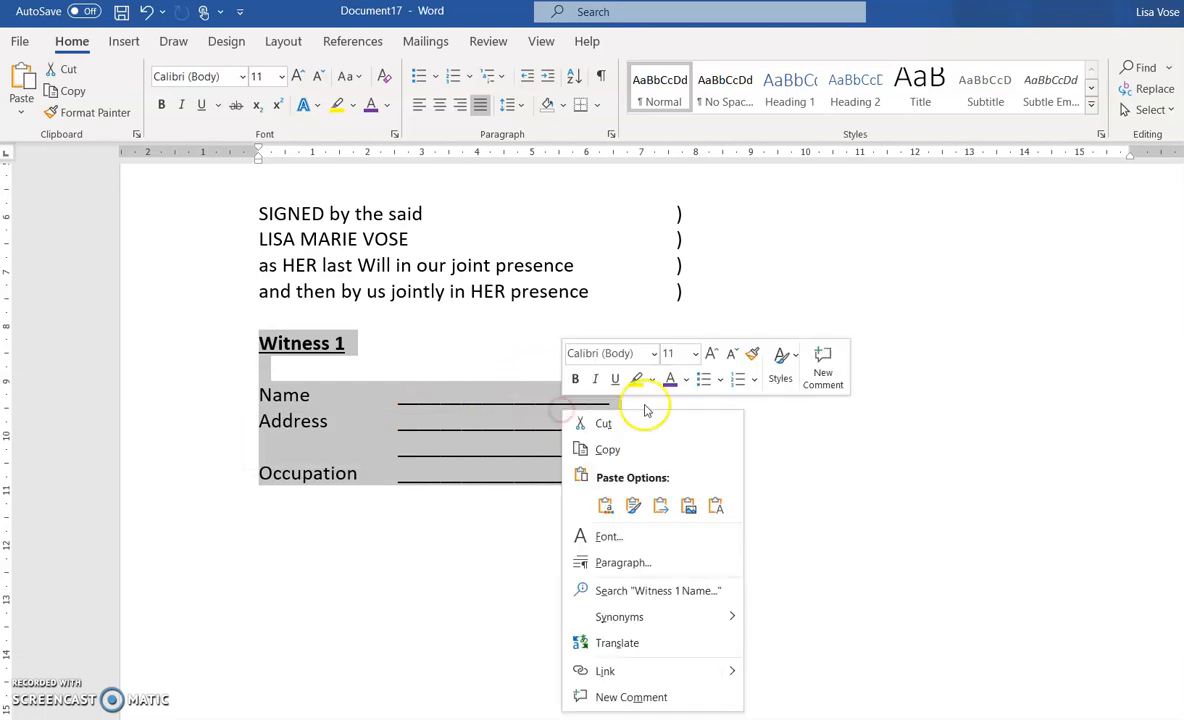
click(603, 450)
click(647, 479)
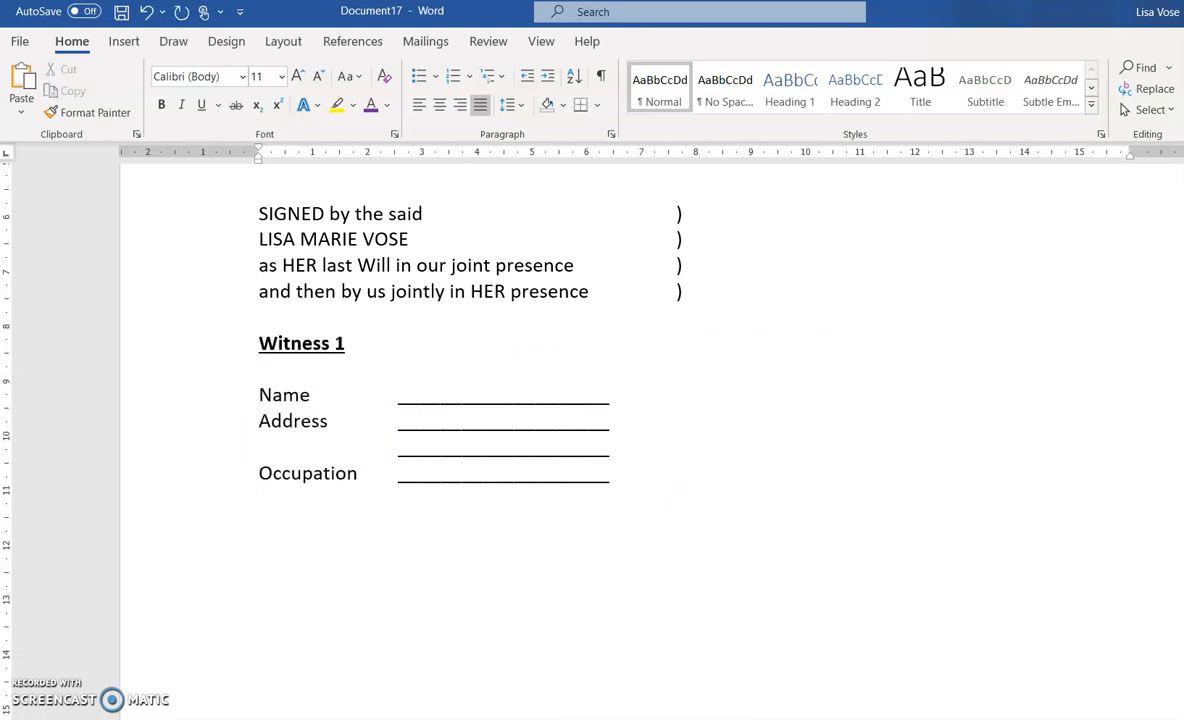
key(ctrl+v)
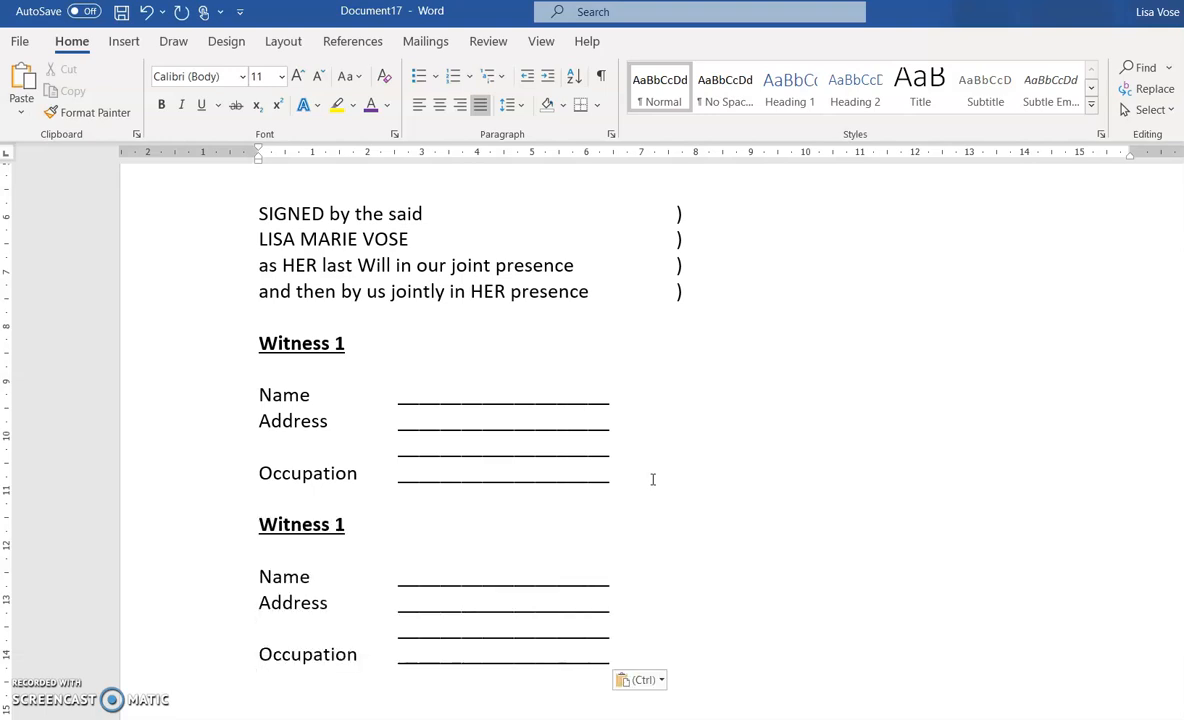
click(354, 528)
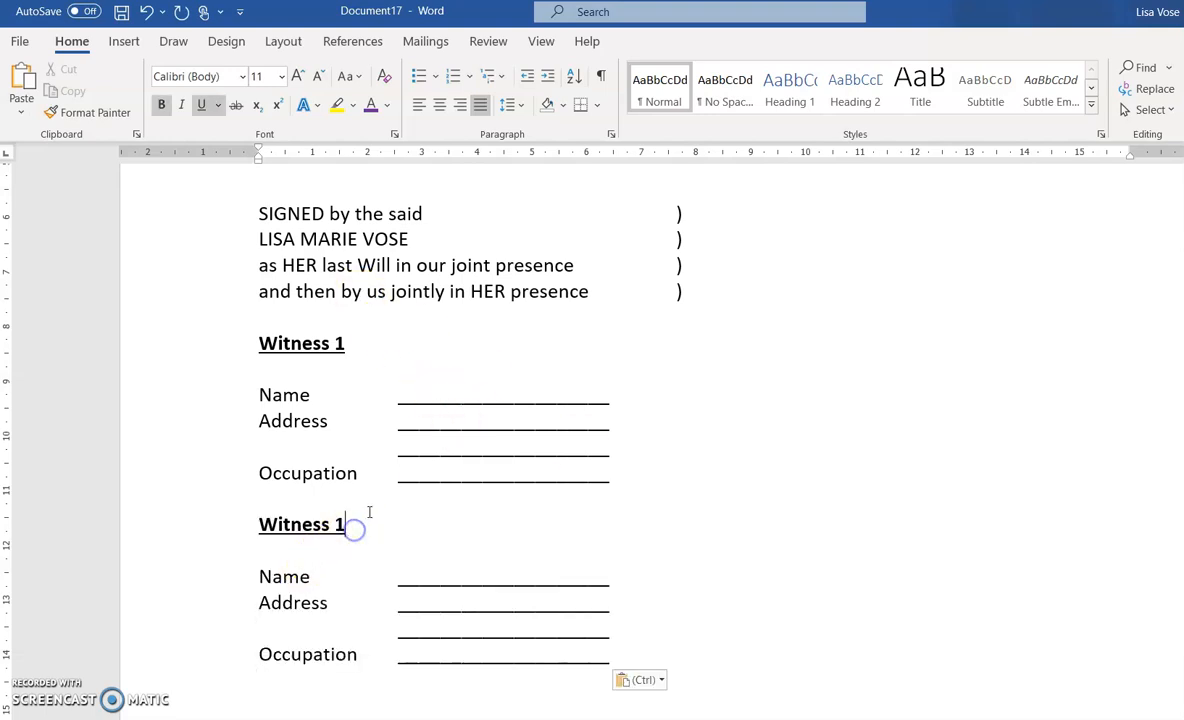
key(BackSpace)
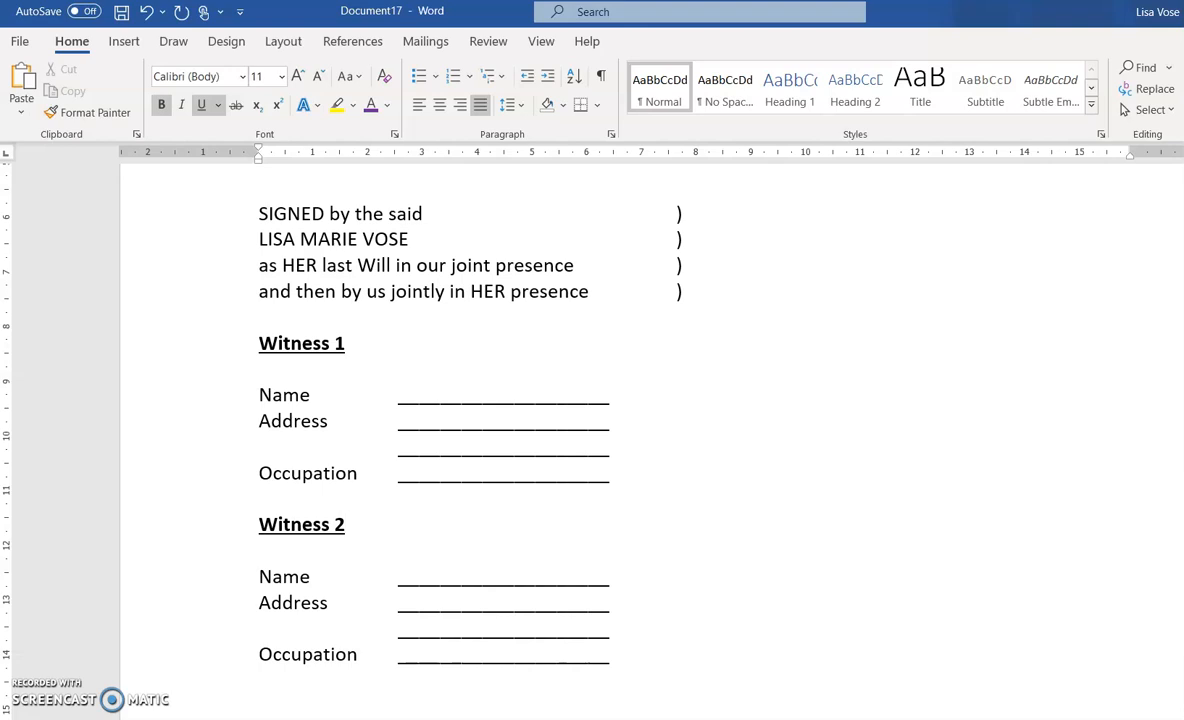
click(341, 324)
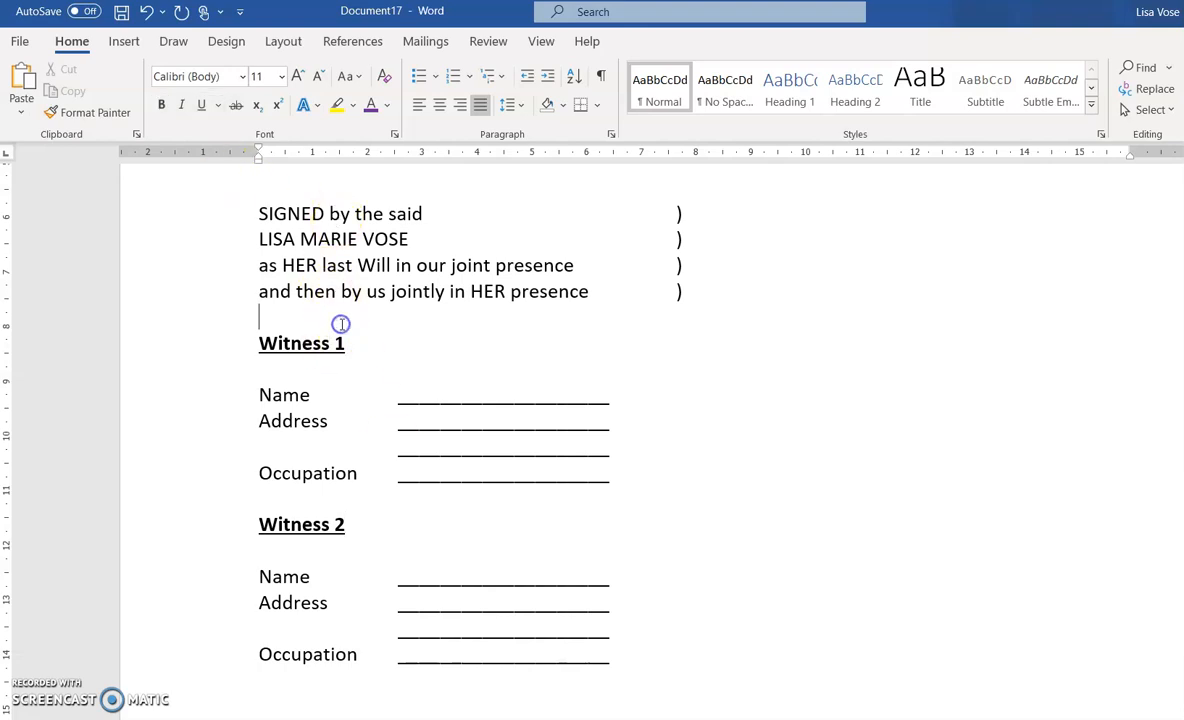
key(Return)
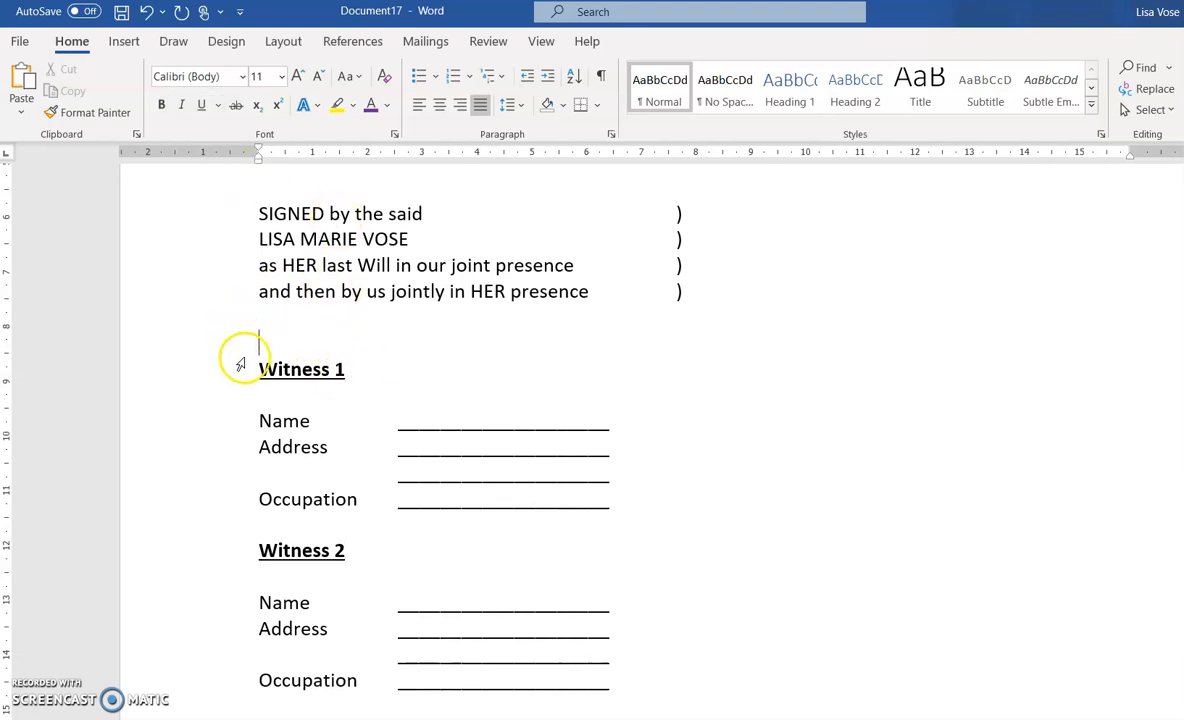
drag(254, 362, 618, 692)
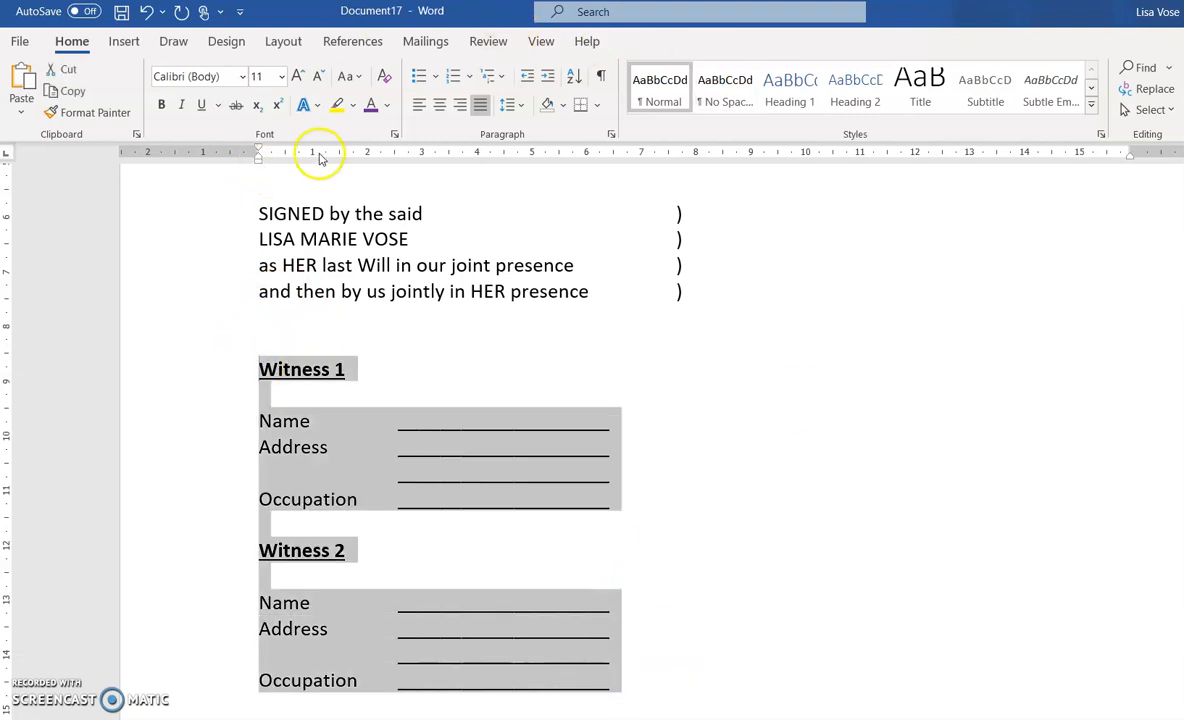
click(387, 105)
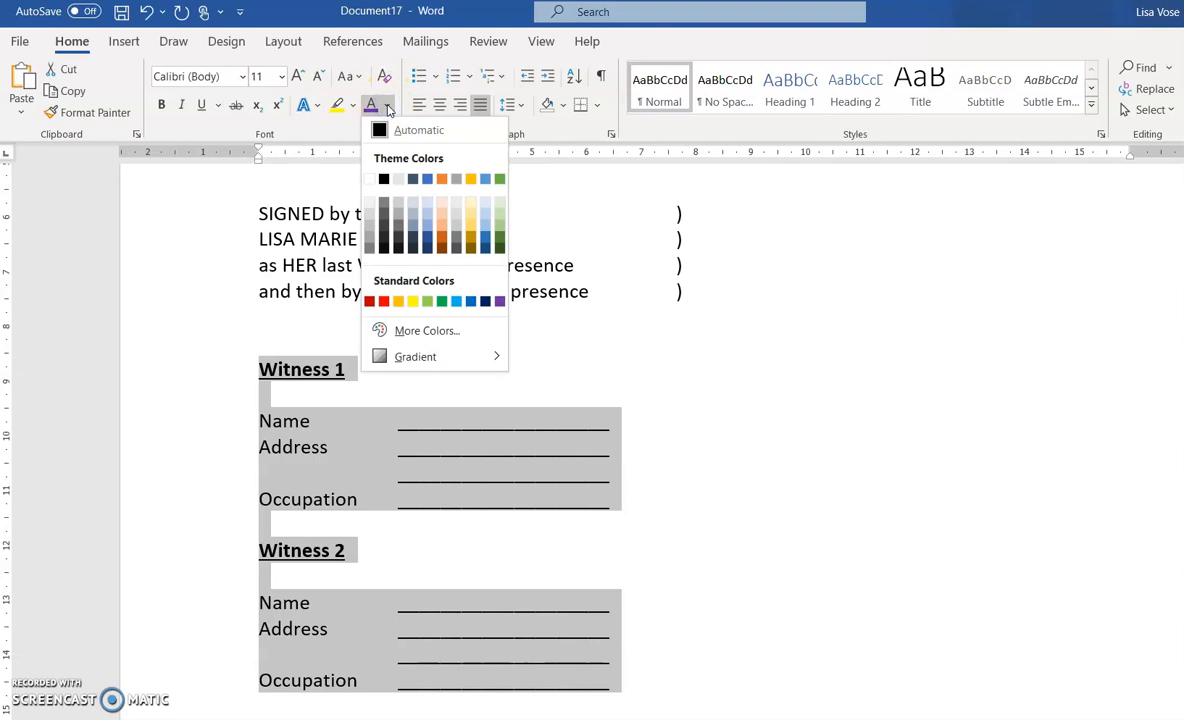
click(370, 239)
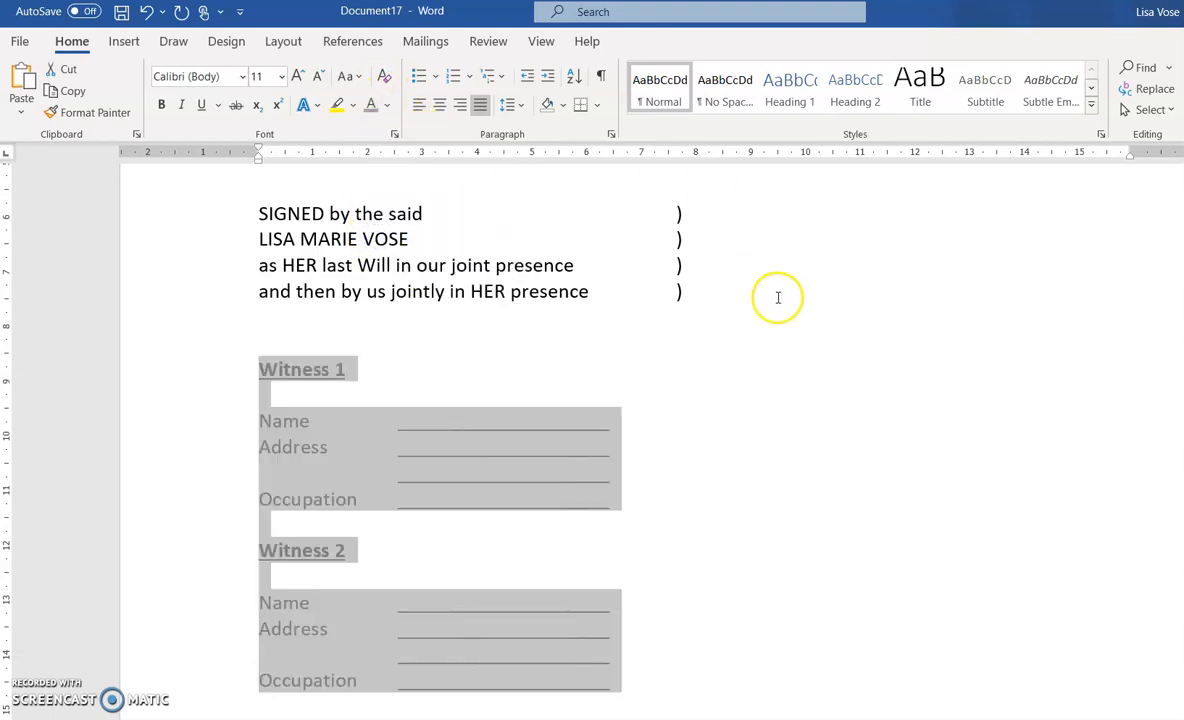
click(700, 449)
scroll(737, 455, down, 5)
scroll(737, 459, up, 2)
scroll(737, 459, up, 15)
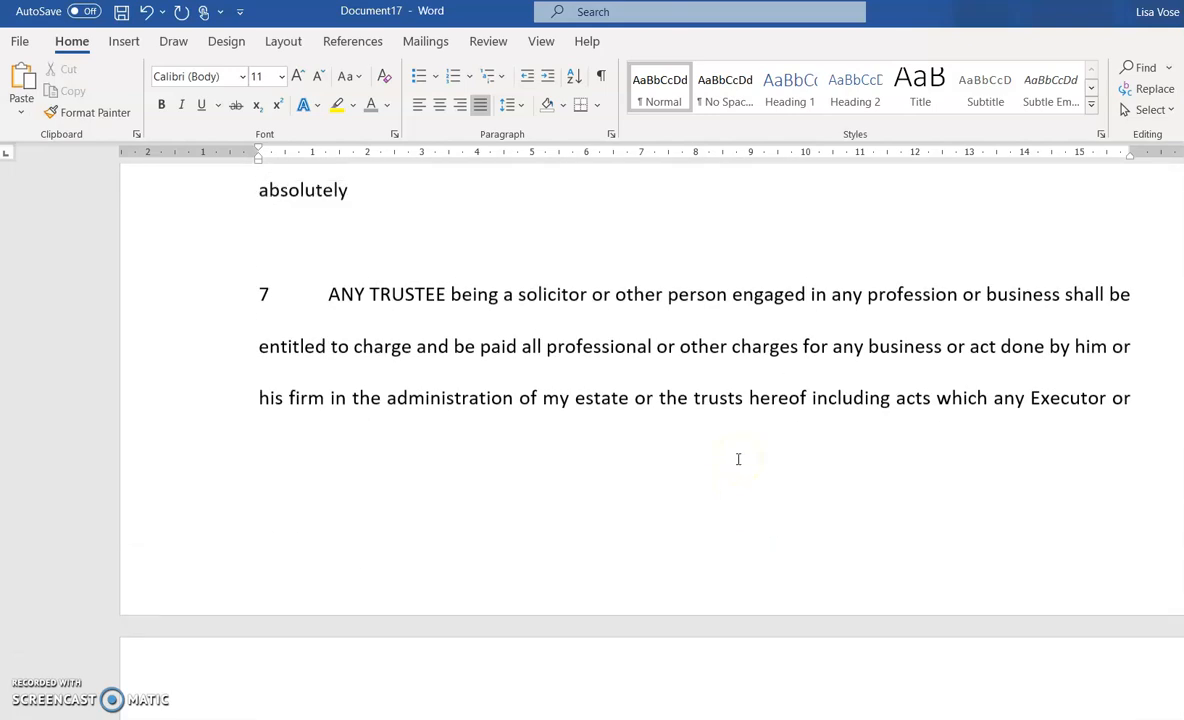
scroll(738, 458, up, 10)
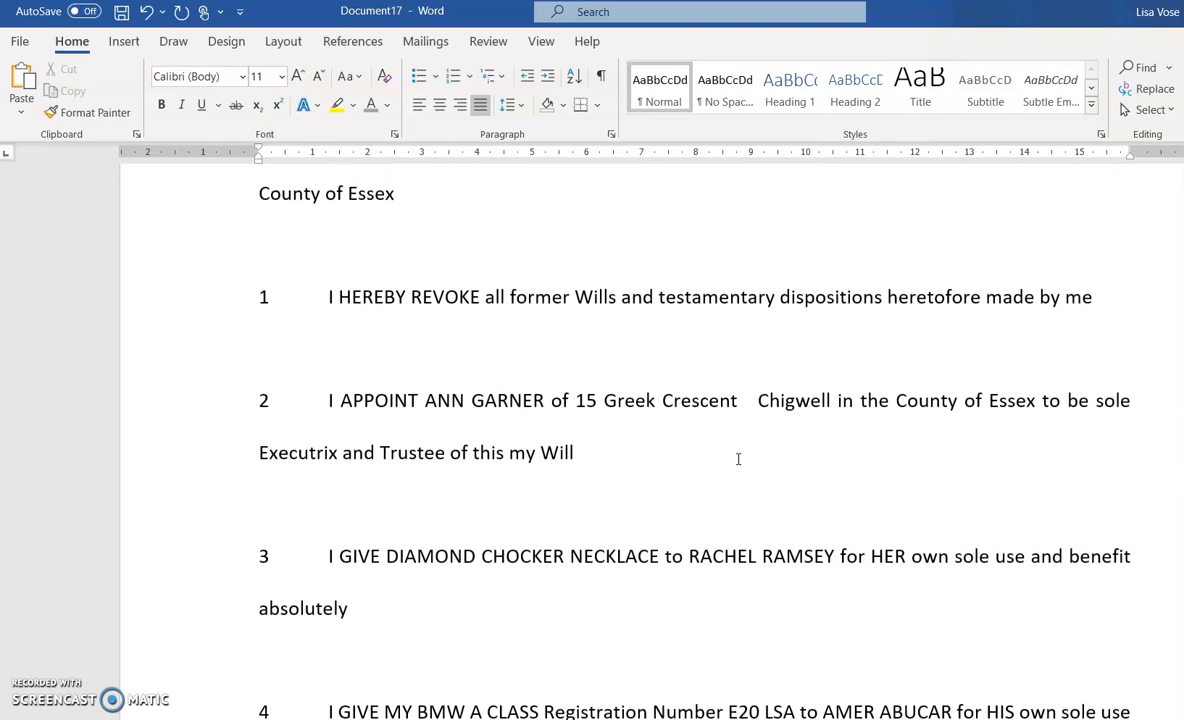
scroll(738, 458, down, 15)
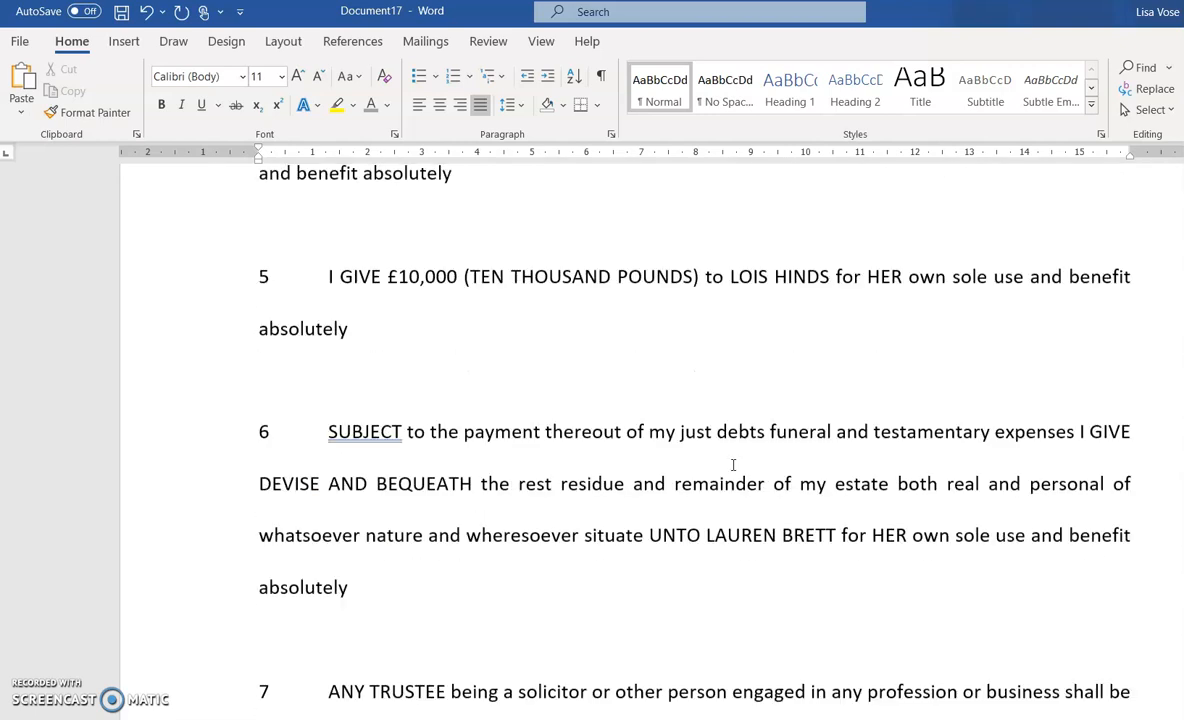
scroll(734, 464, down, 5)
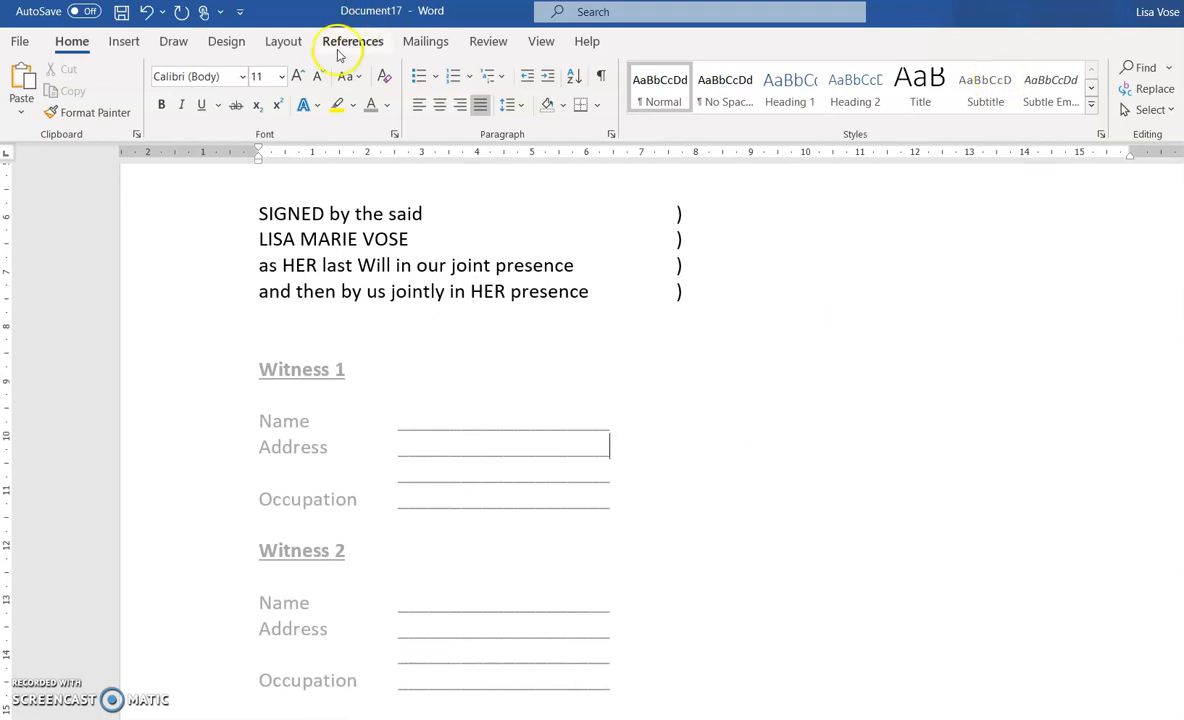
Insert Plain Number 3 page numbers at the bottom right of each page
click(116, 46)
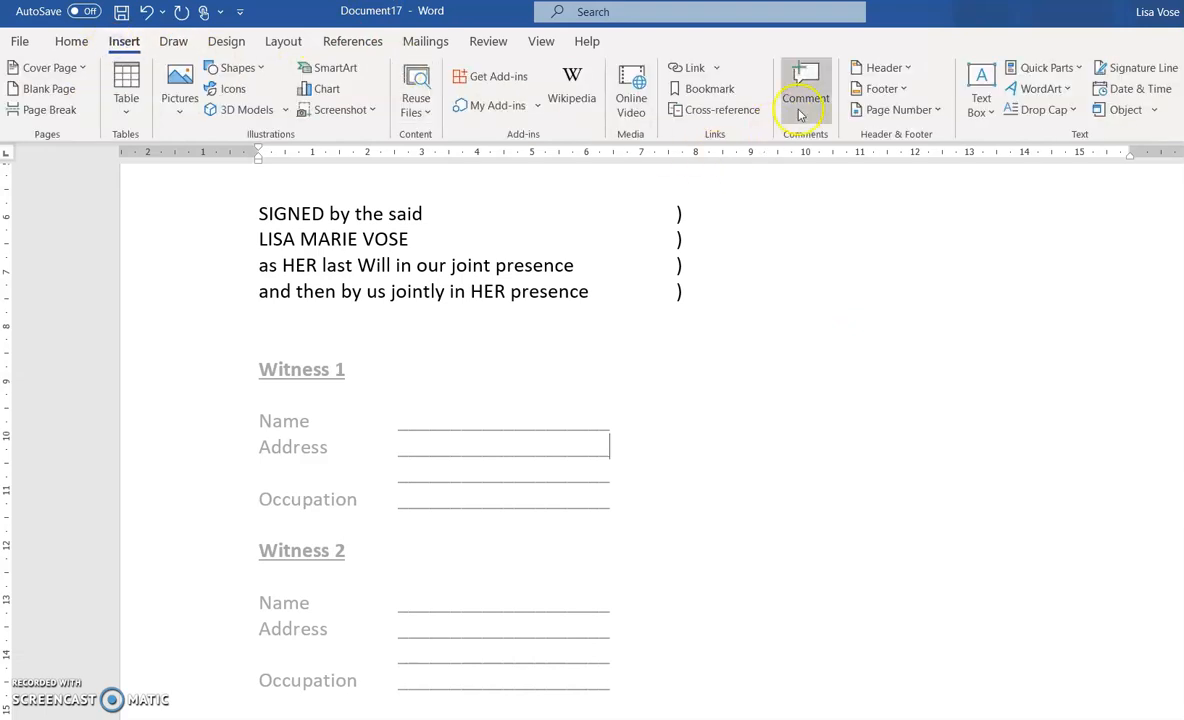
click(899, 110)
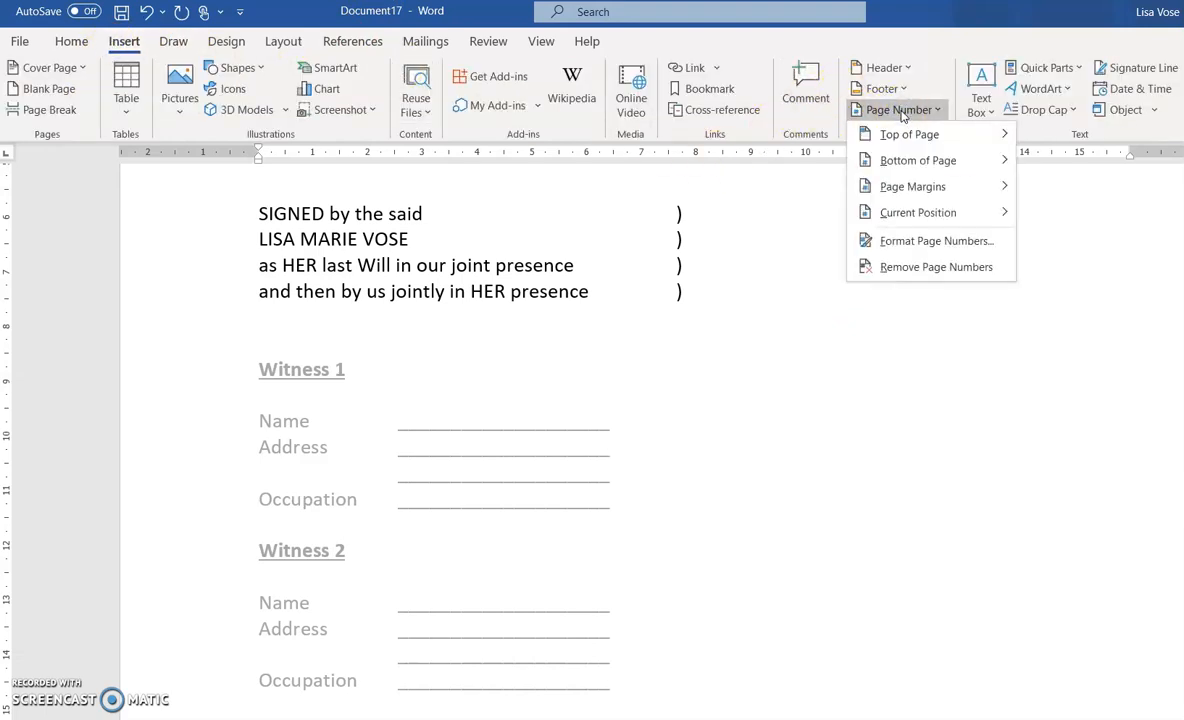
mouse_move(906, 166)
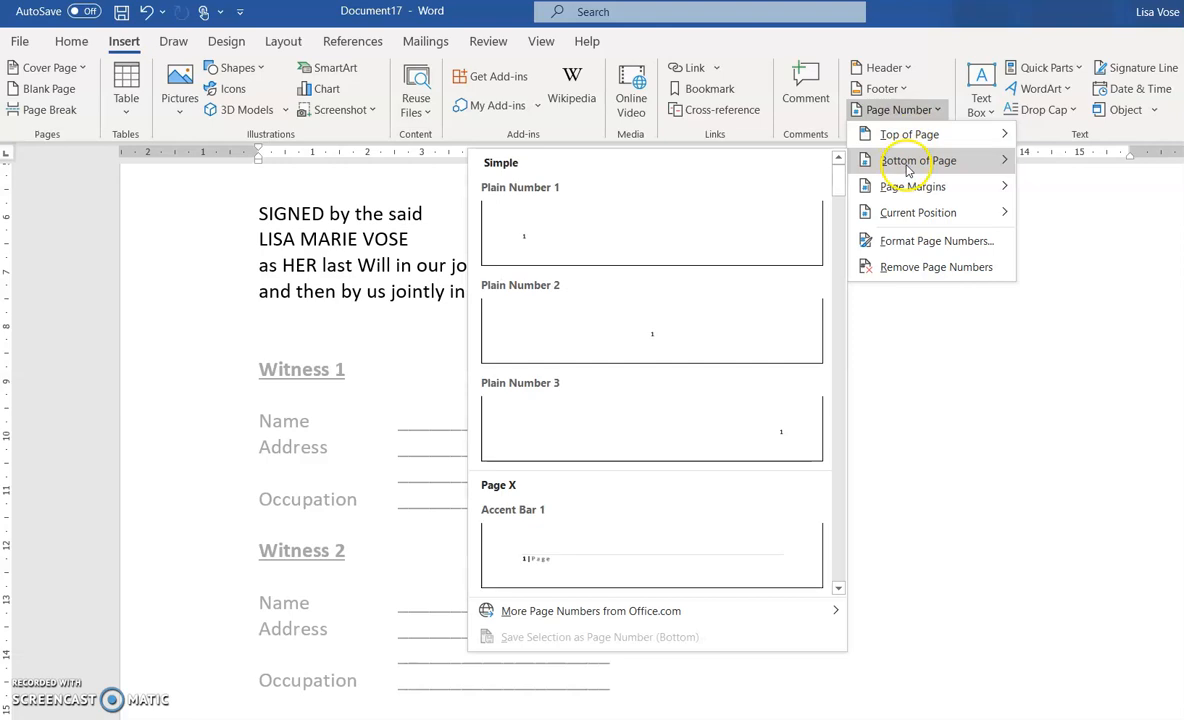
click(738, 432)
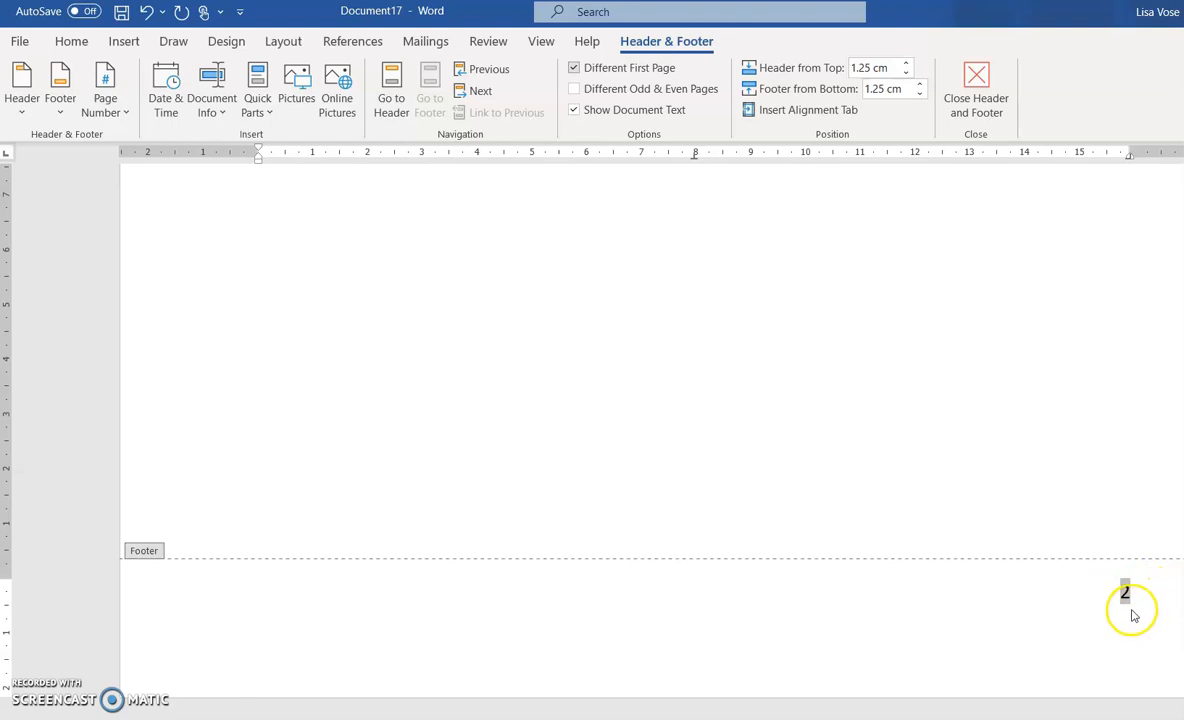
Add a footer with the testator's name and 'Own Will', pasting it into the first-page footer as plain text
drag(1142, 586, 1112, 607)
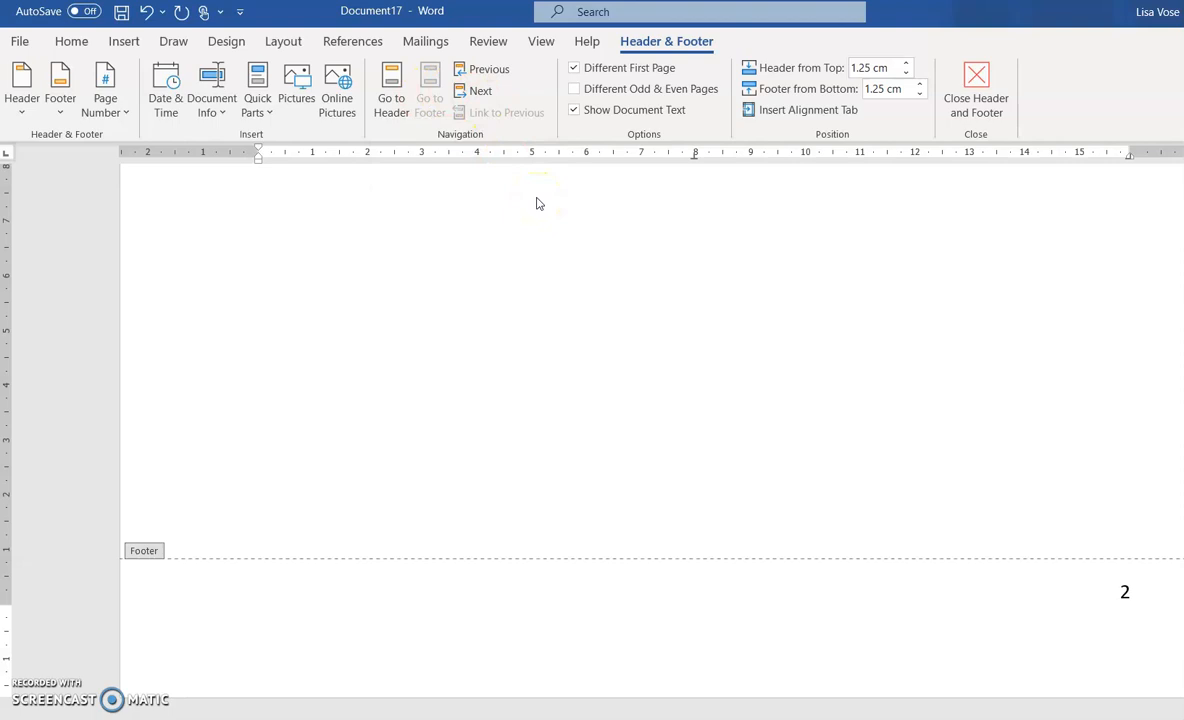
text(se Own )
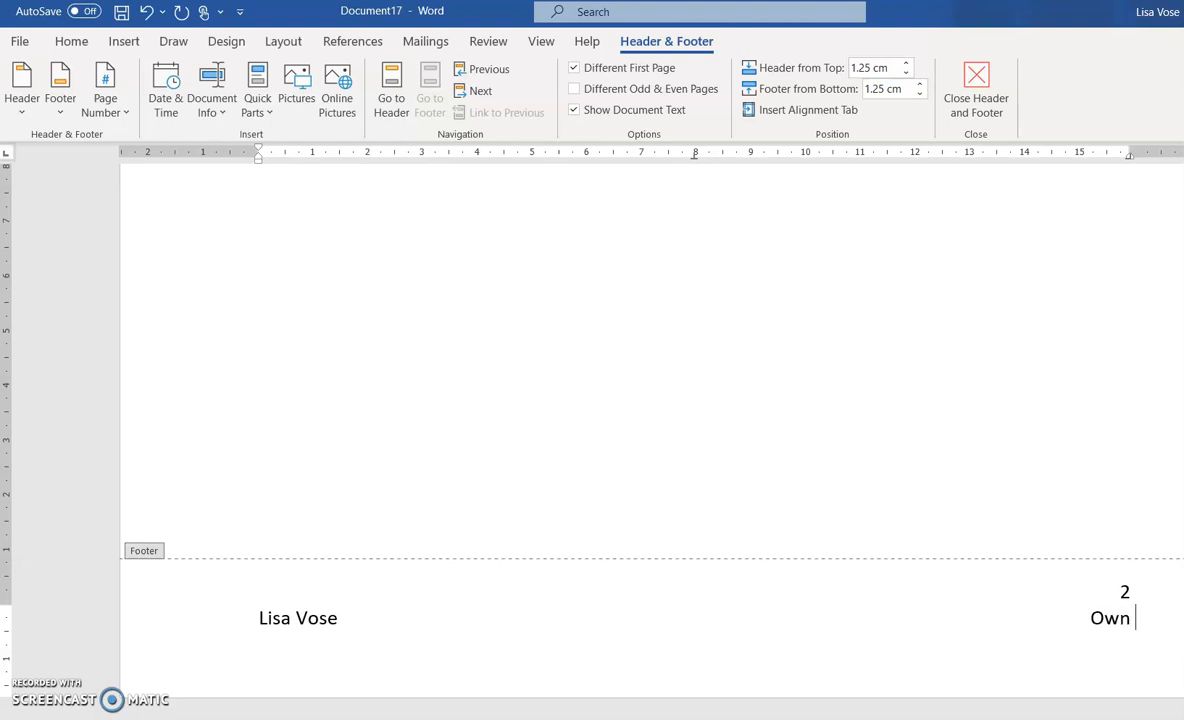
text(Will)
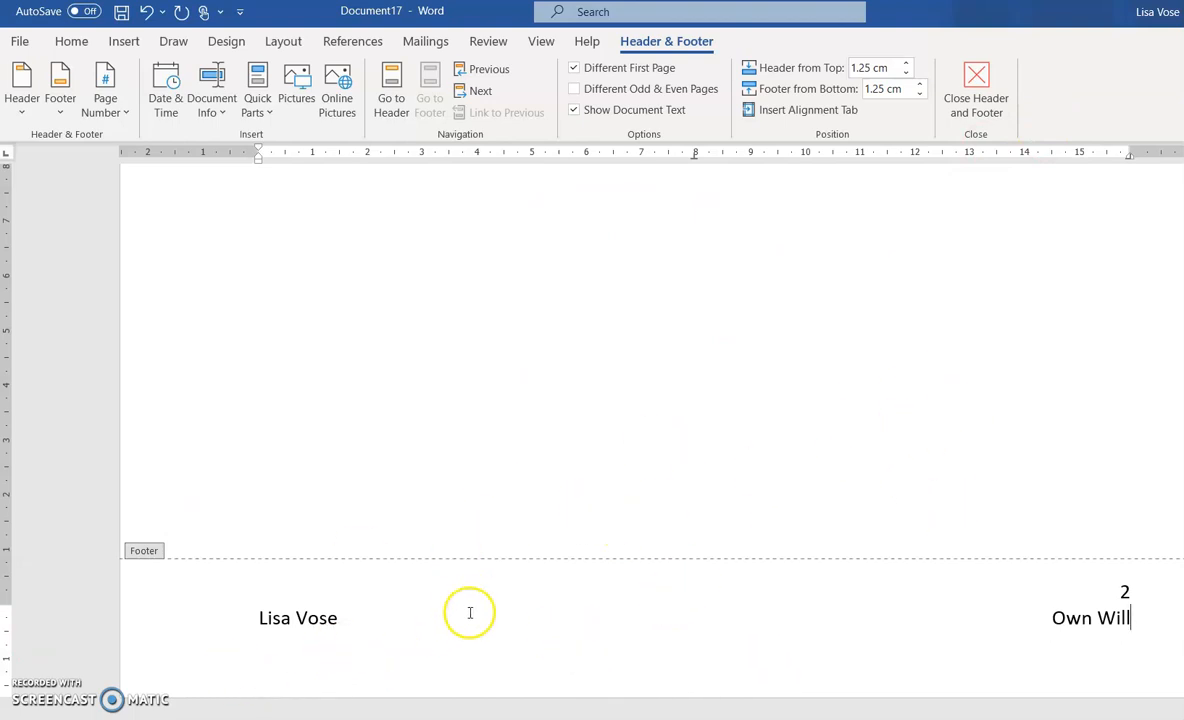
click(195, 622)
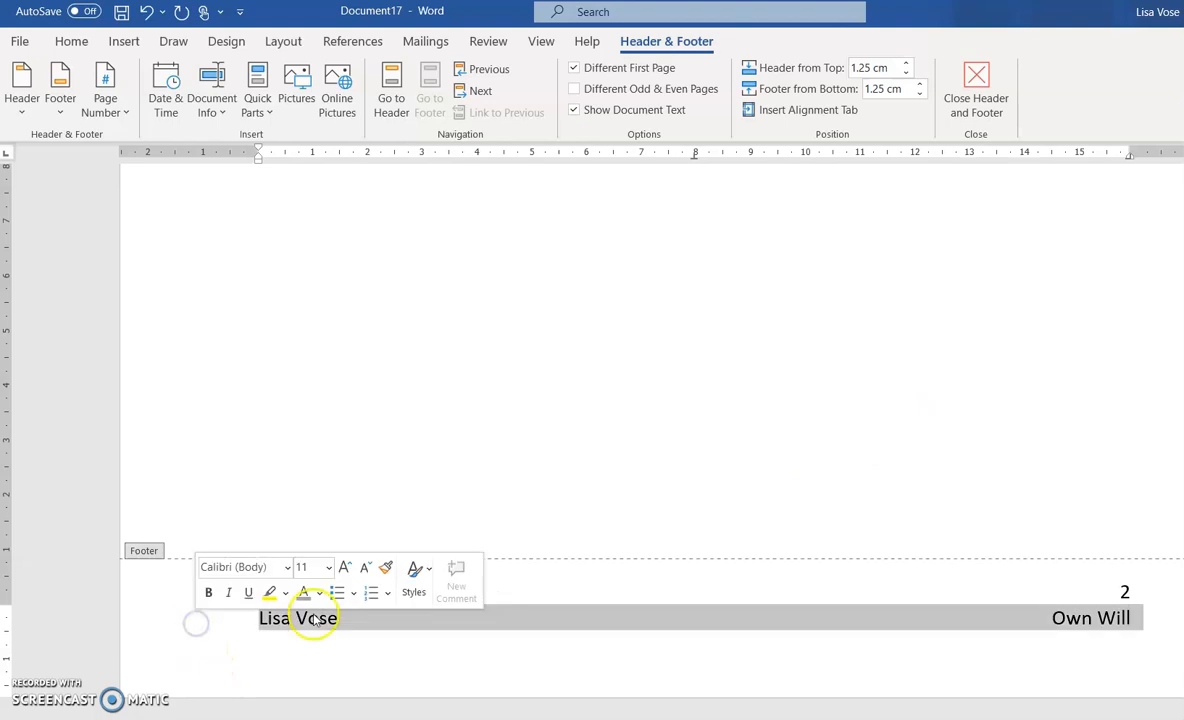
right_click(355, 618)
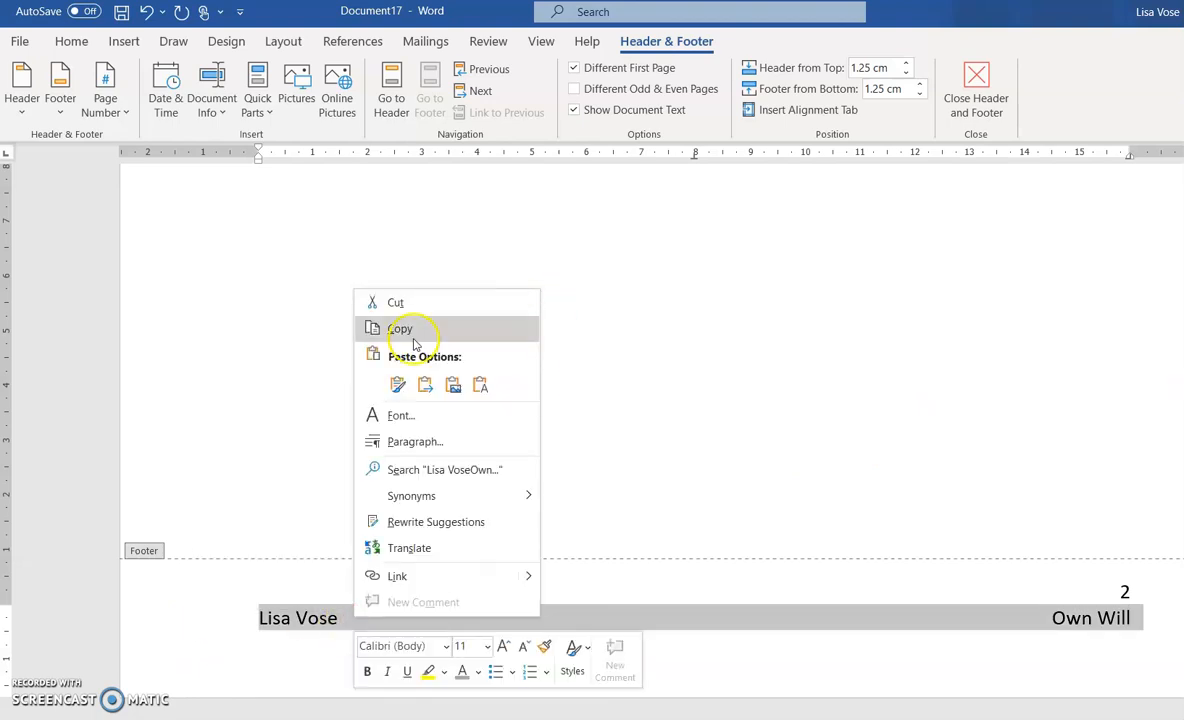
click(410, 332)
scroll(510, 550, up, 10)
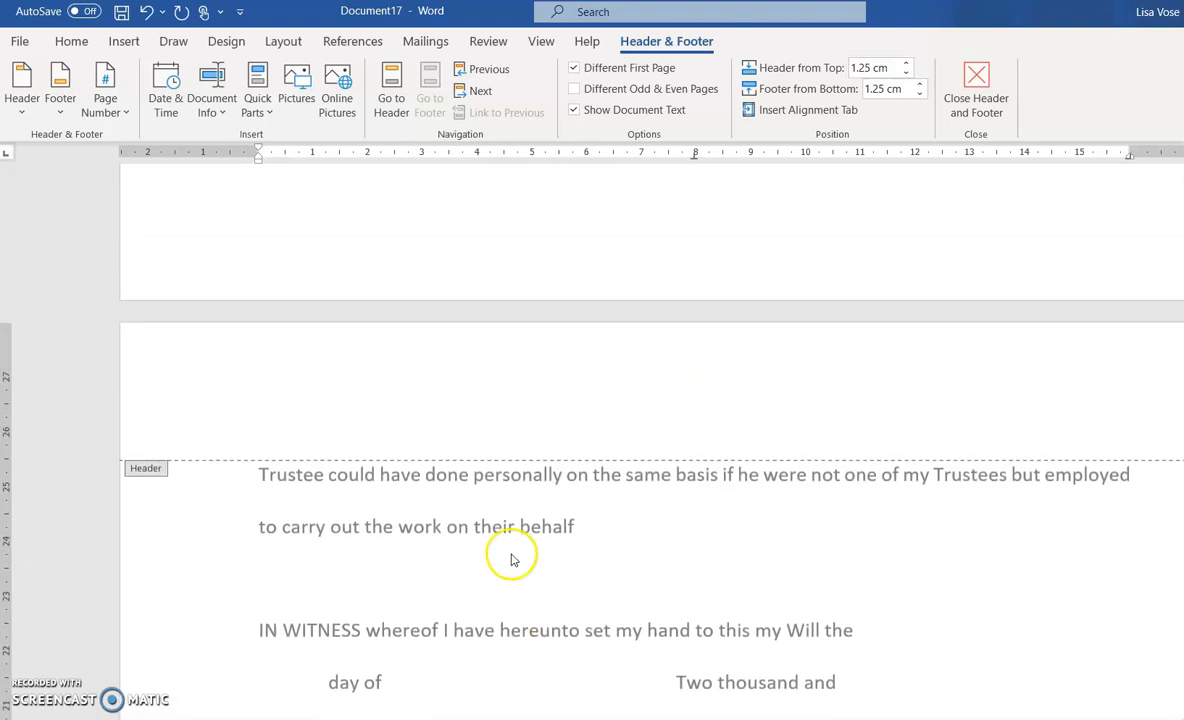
scroll(510, 560, up, 6)
click(340, 560)
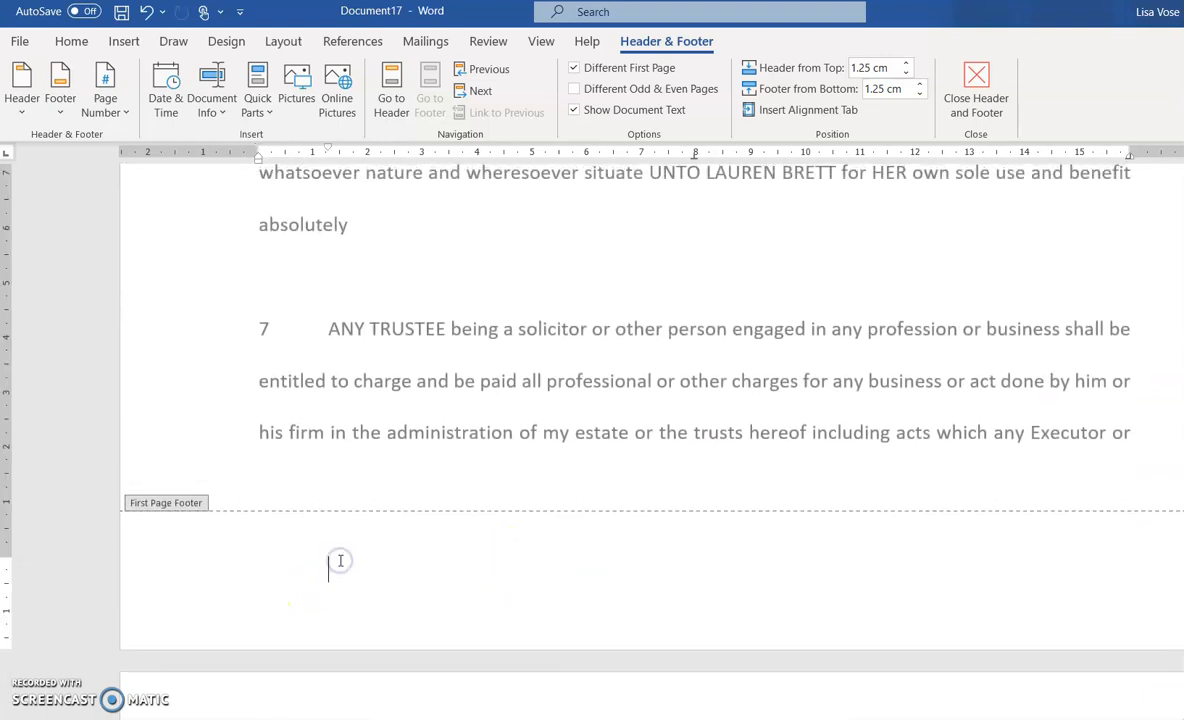
right_click(350, 561)
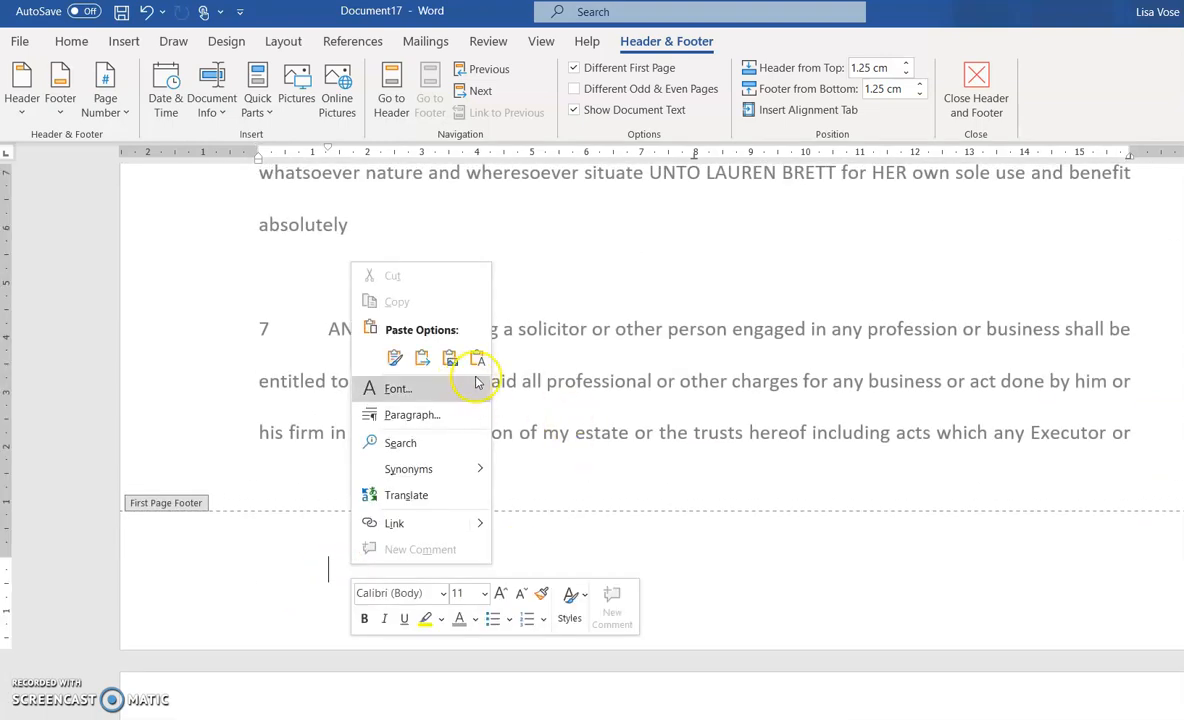
click(478, 356)
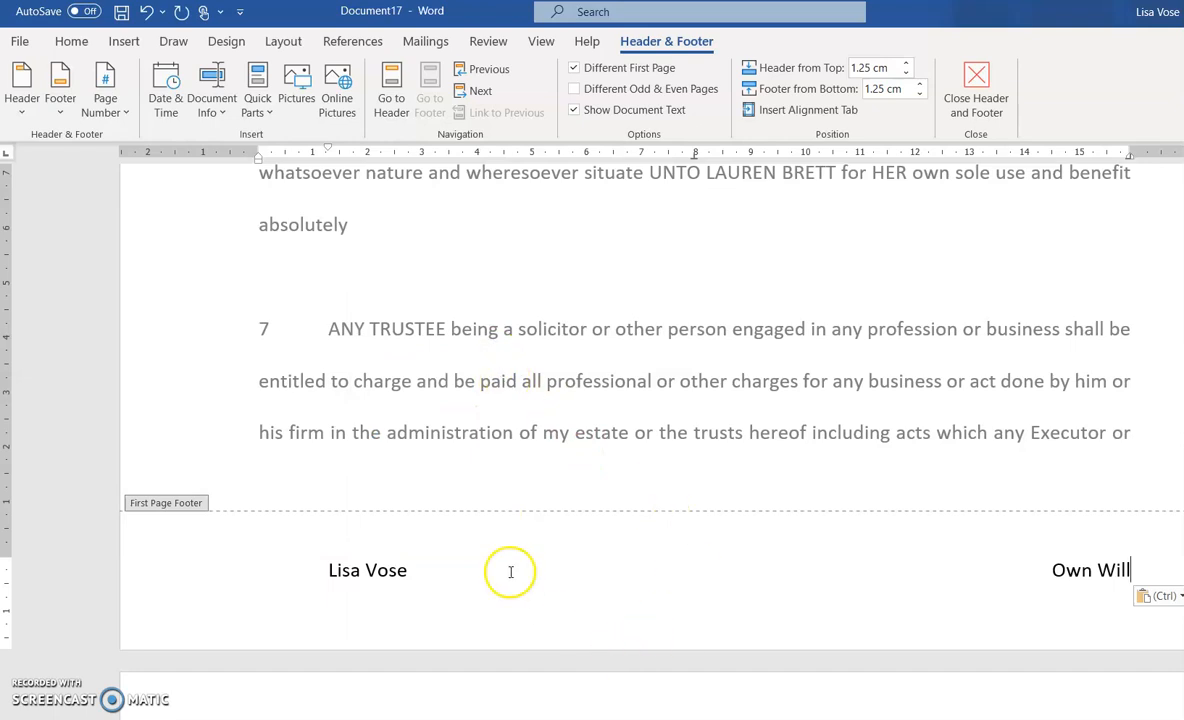
scroll(648, 492, up, 4)
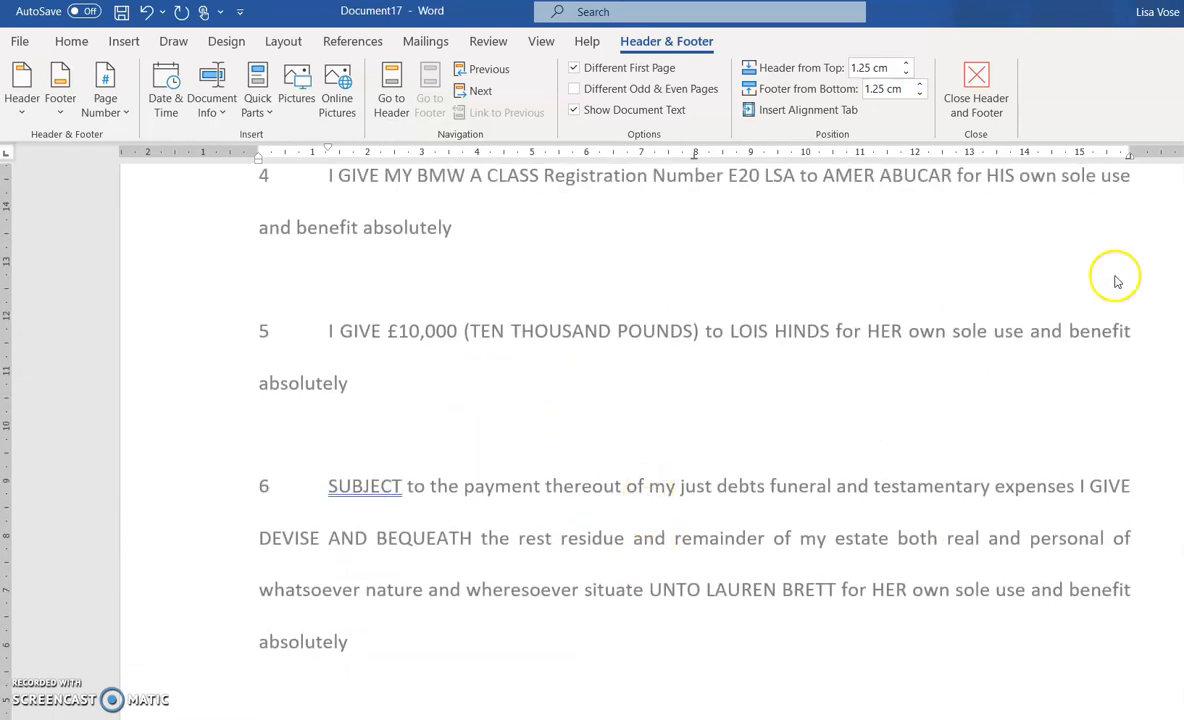
click(980, 100)
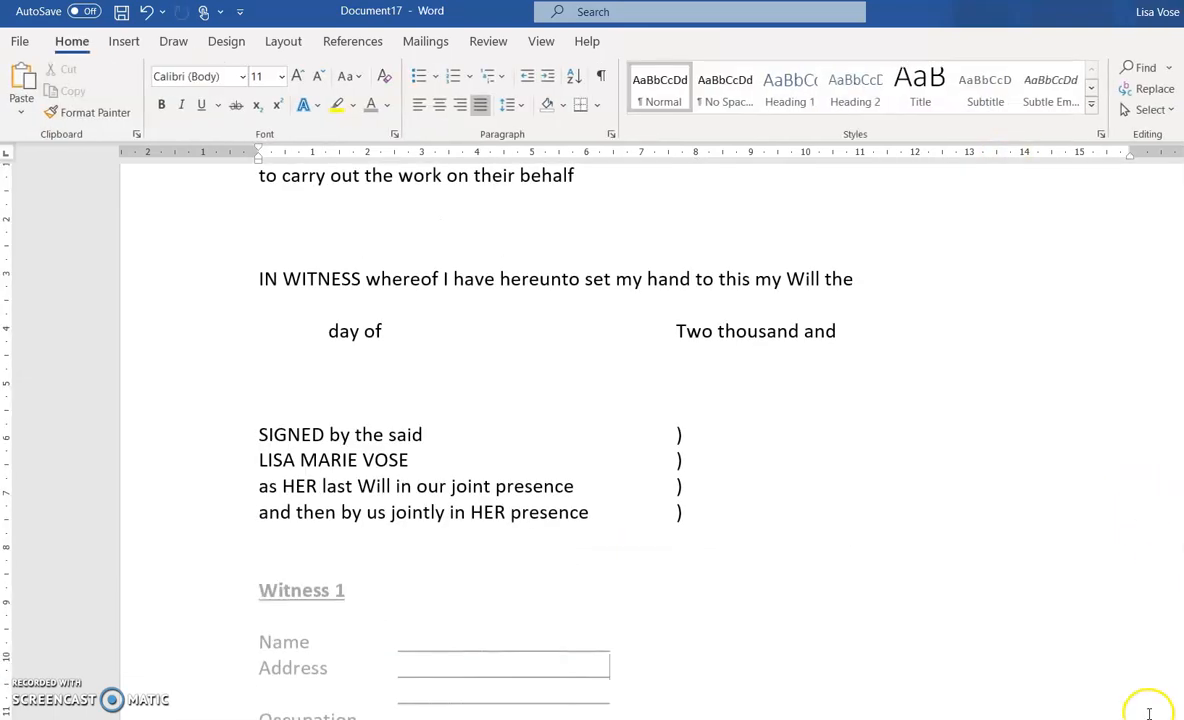
drag(1149, 719, 1127, 719)
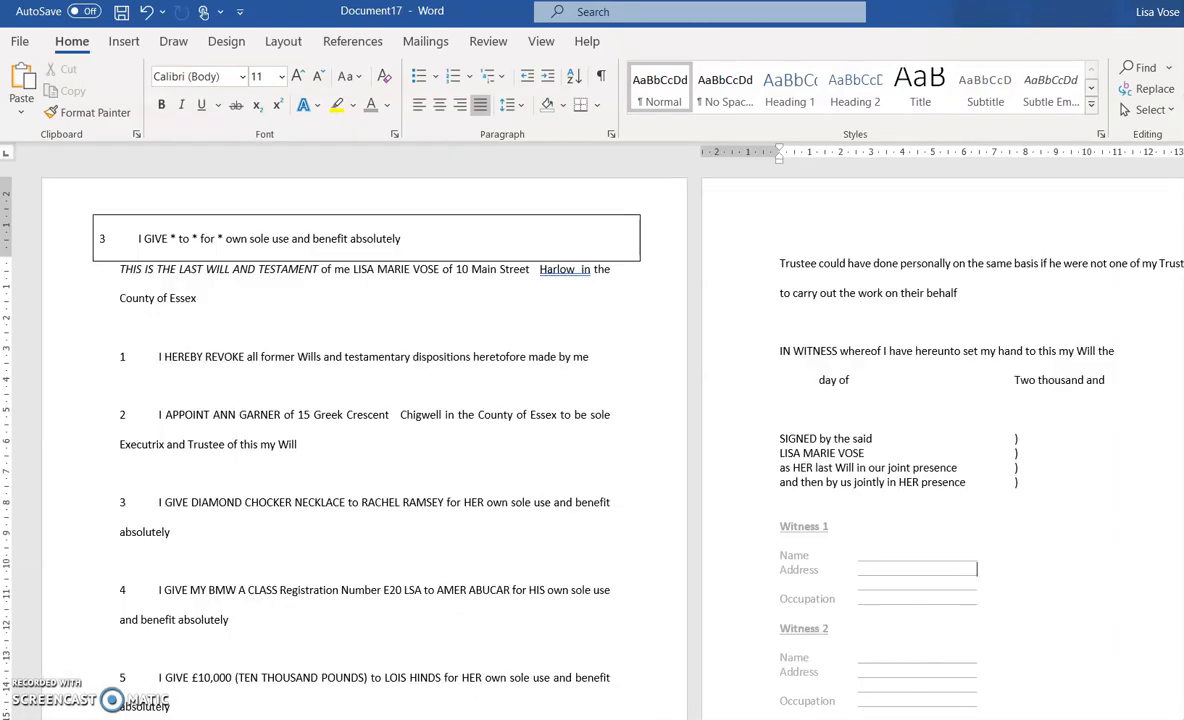
click(48, 240)
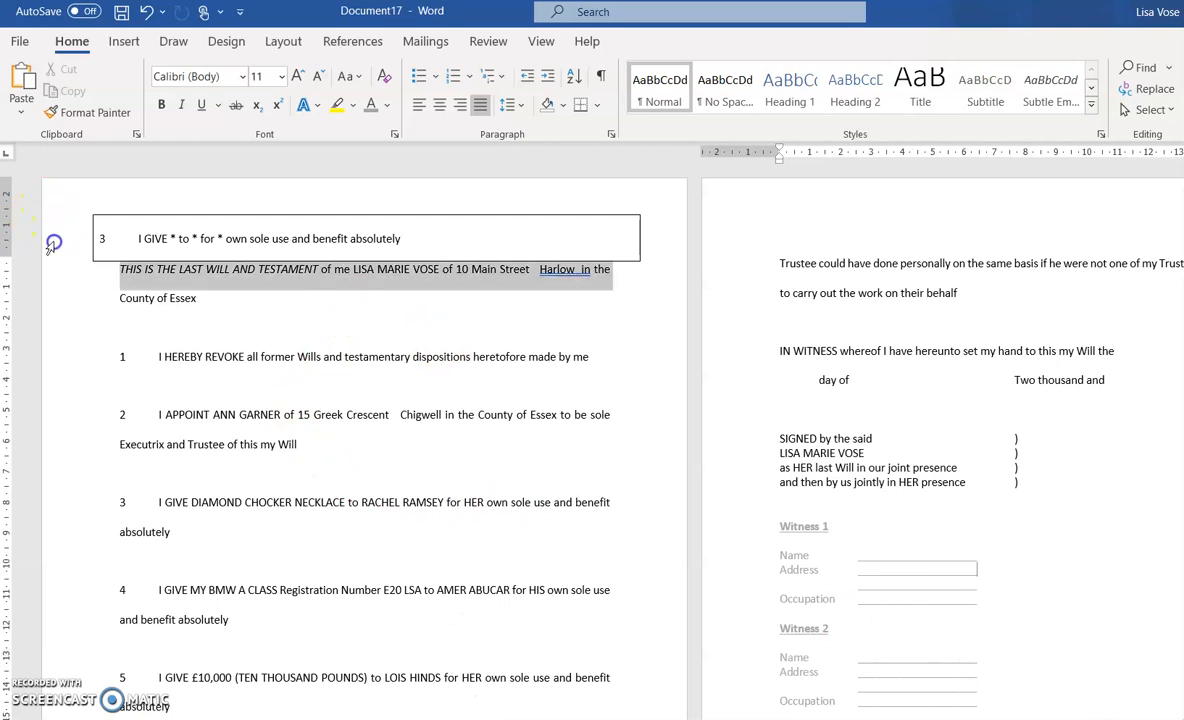
click(181, 230)
click(86, 206)
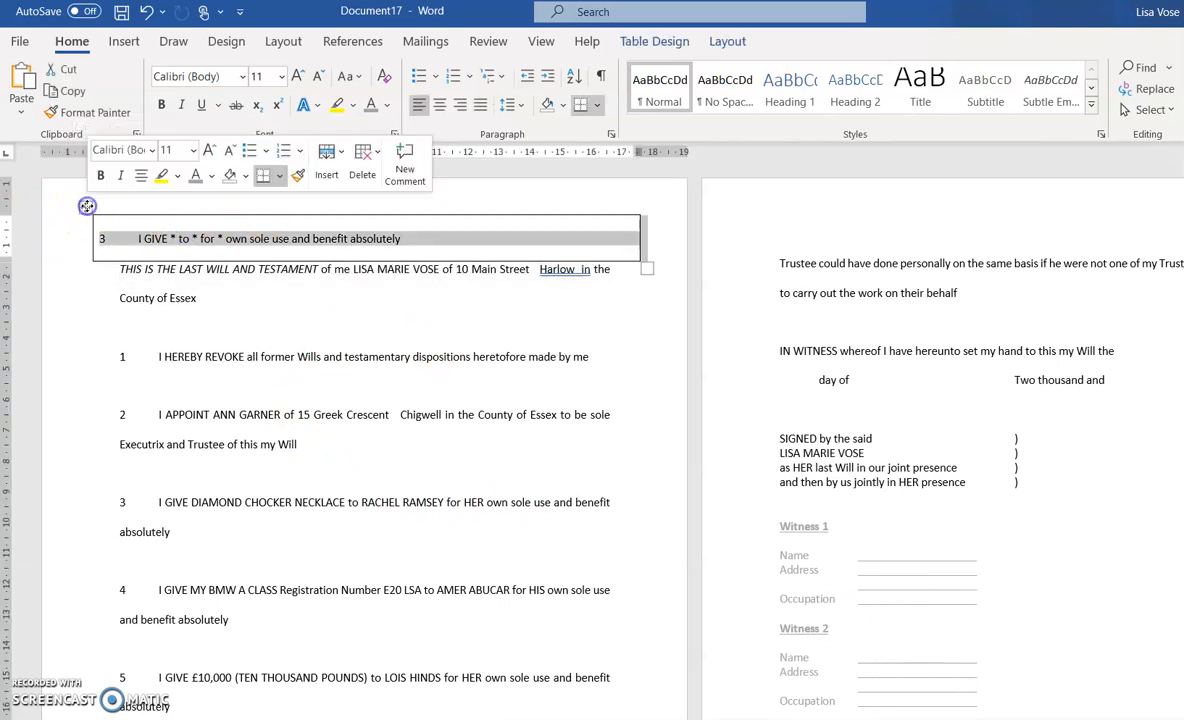
right_click(87, 206)
click(118, 215)
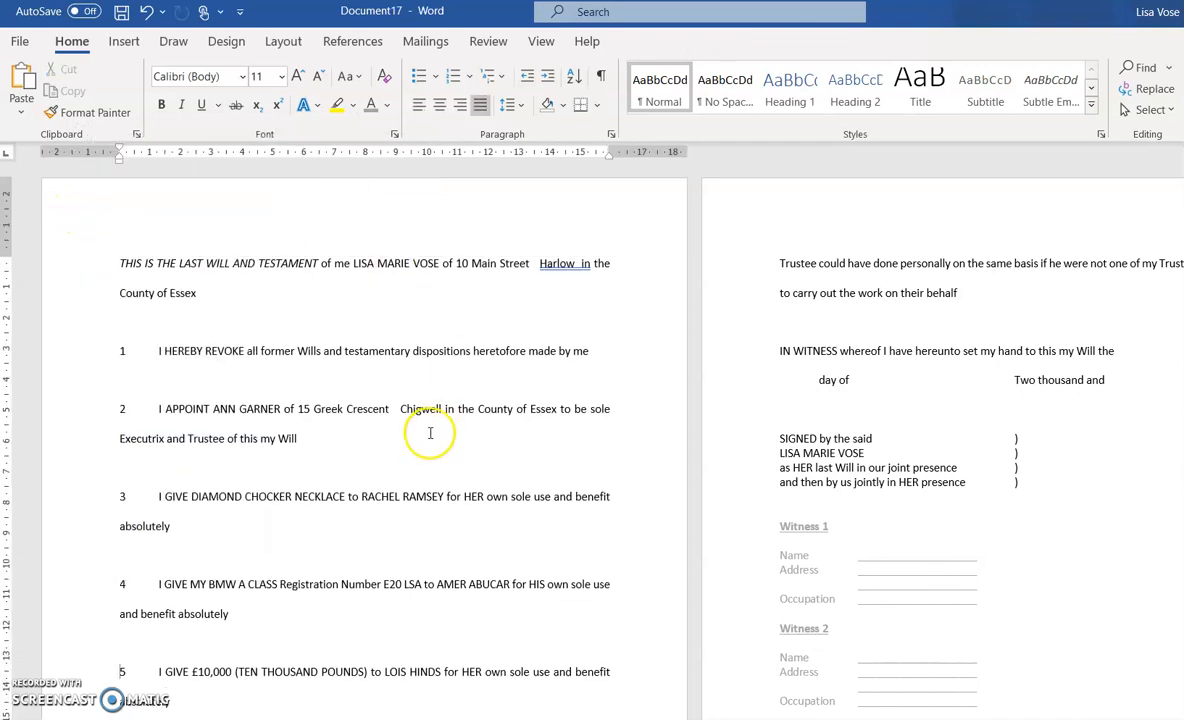
click(136, 238)
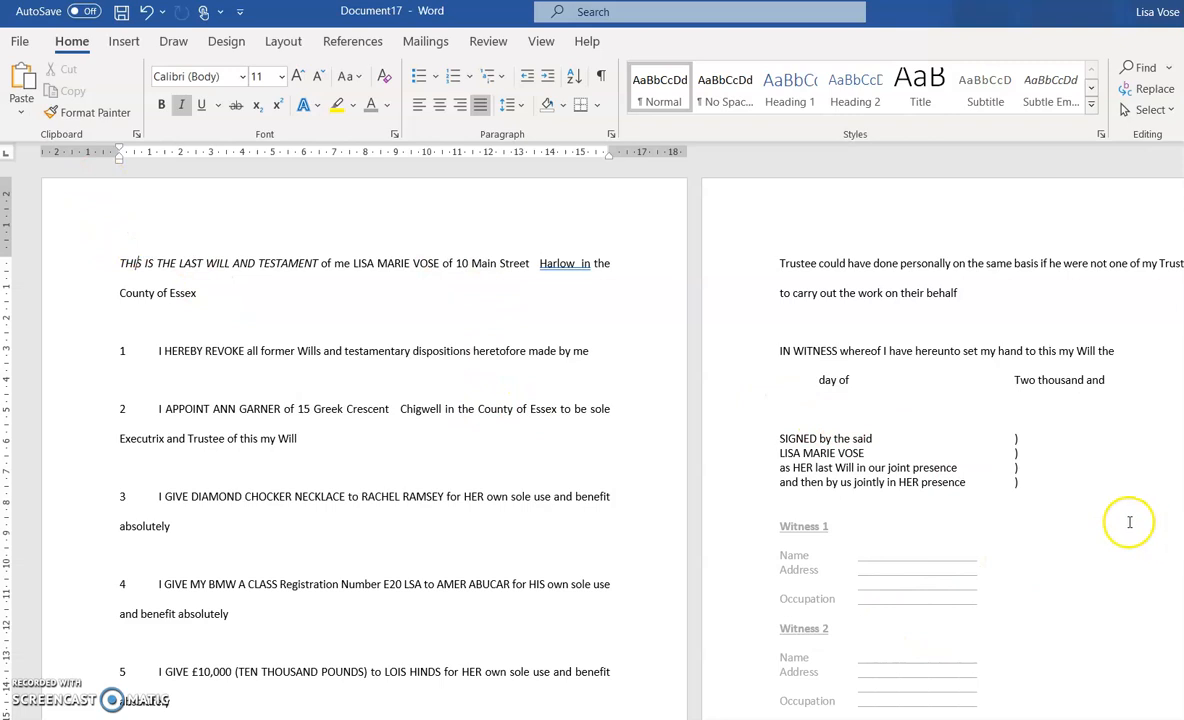
scroll(946, 585, down, 1)
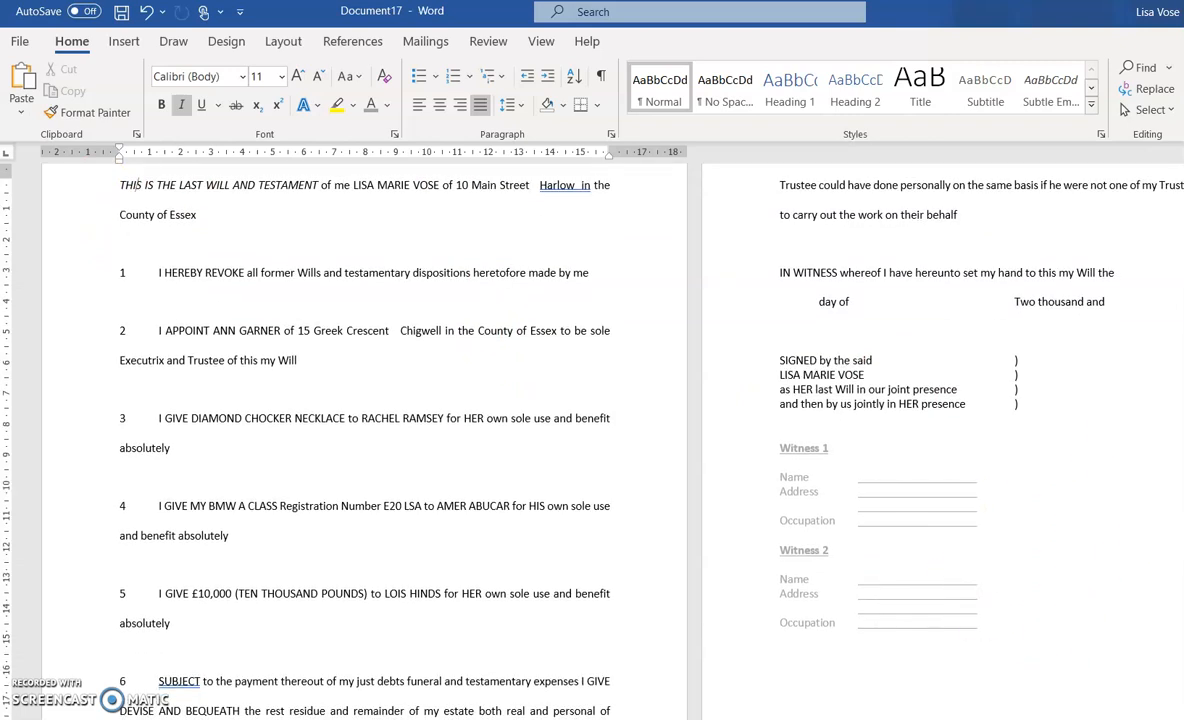
ctrl+scroll(1056, 547, down, 3)
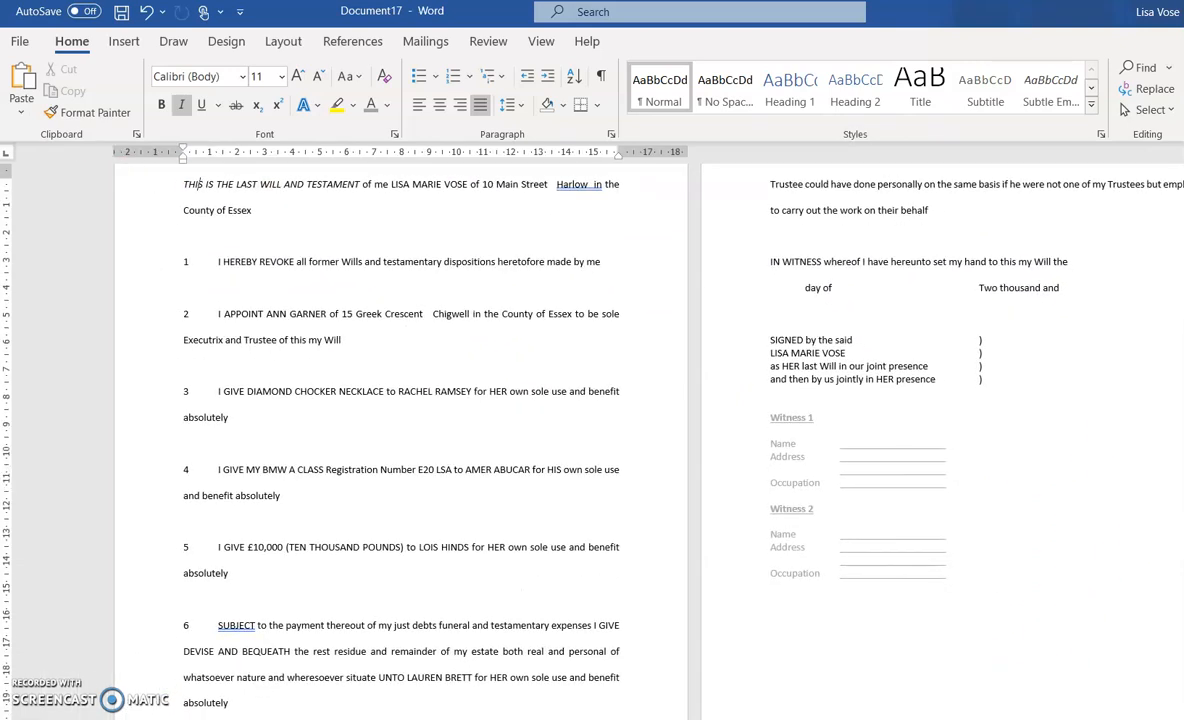
scroll(1056, 547, down, 3)
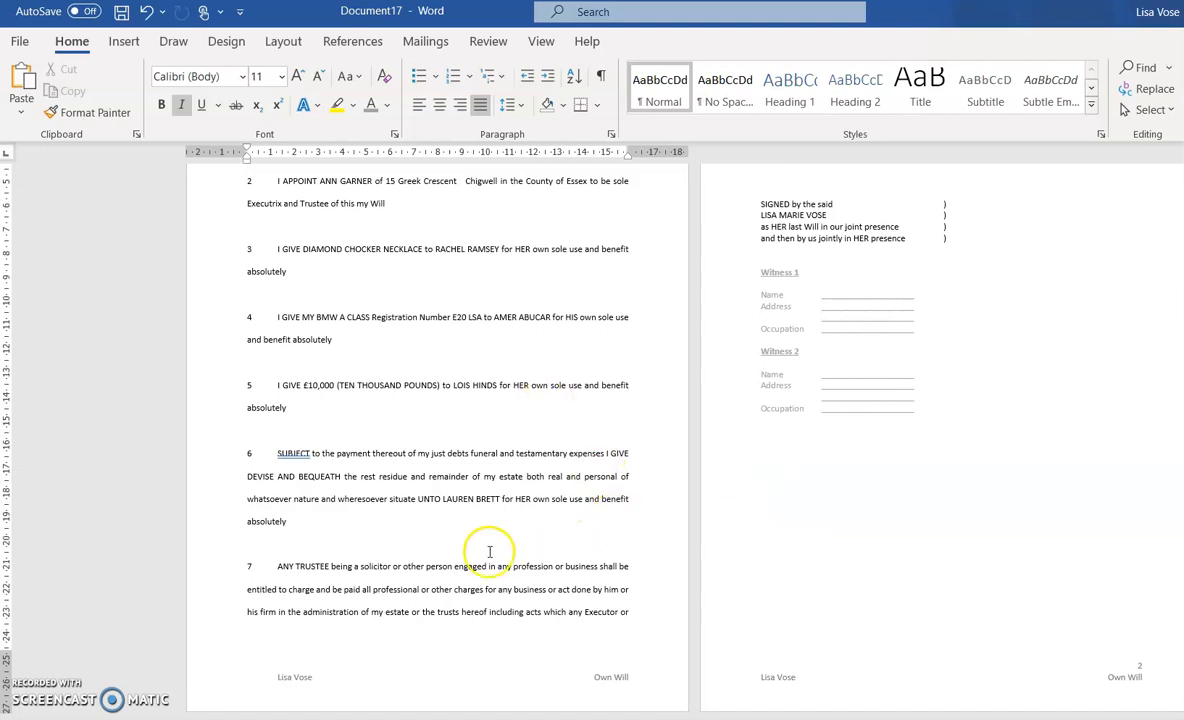
scroll(489, 543, up, 3)
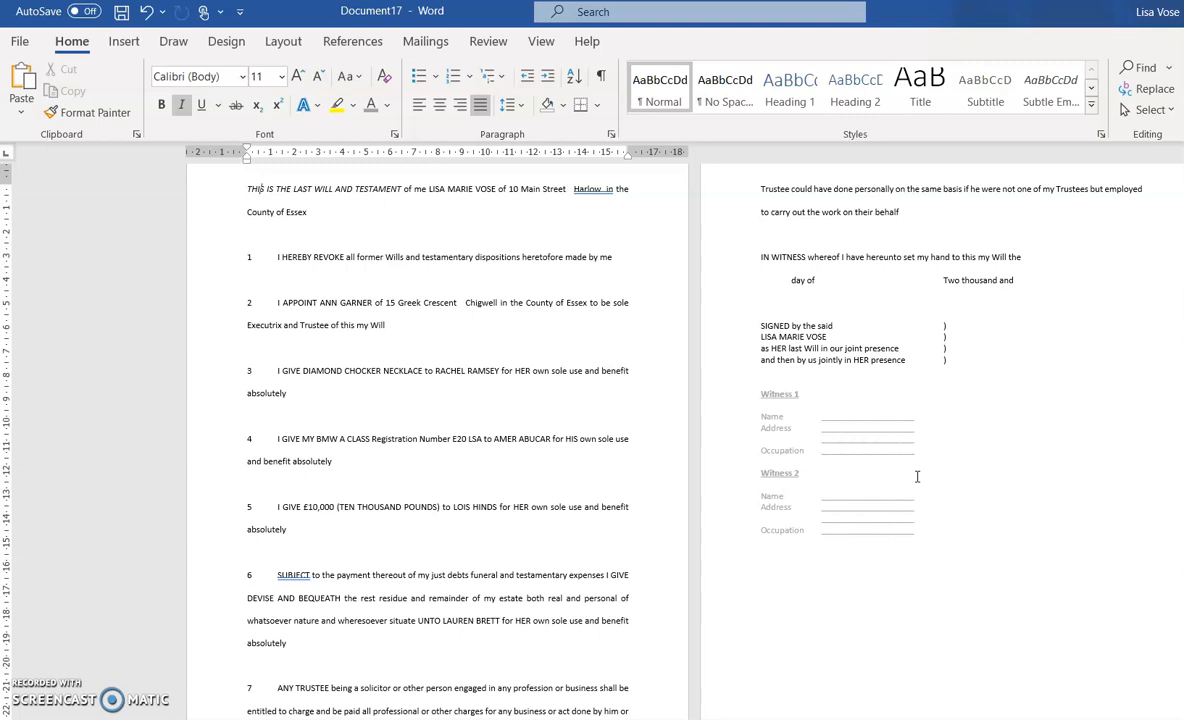
scroll(650, 420, down, 3)
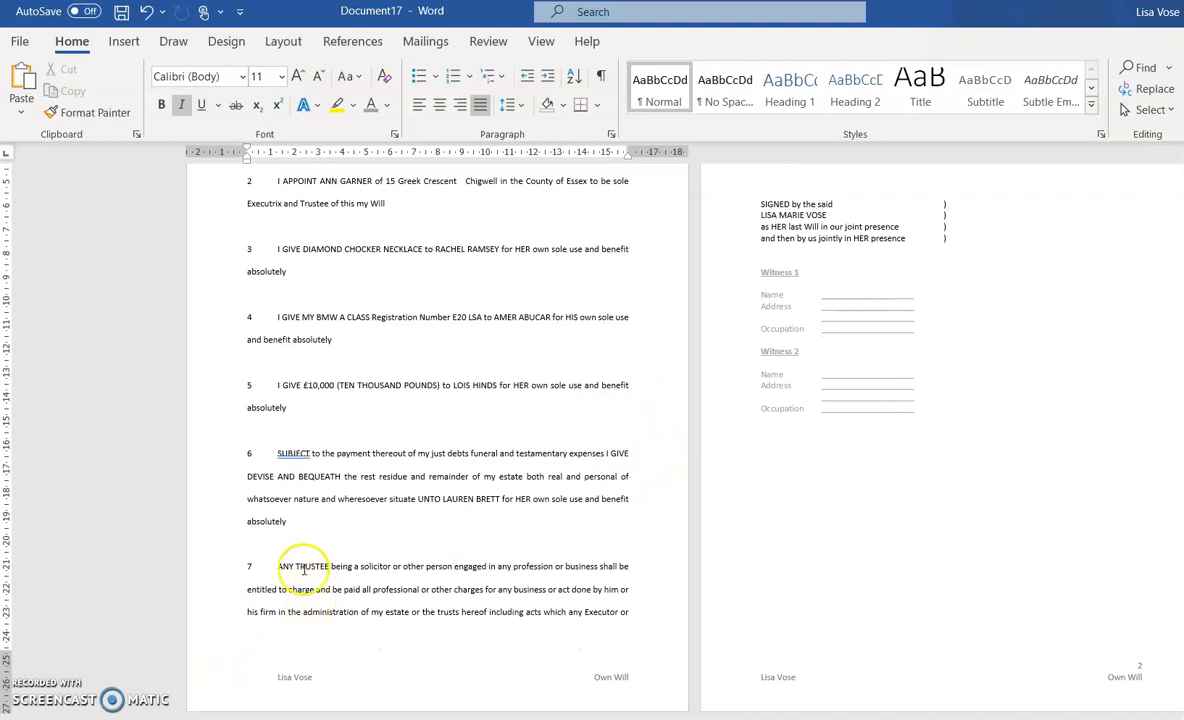
scroll(533, 577, up, 3)
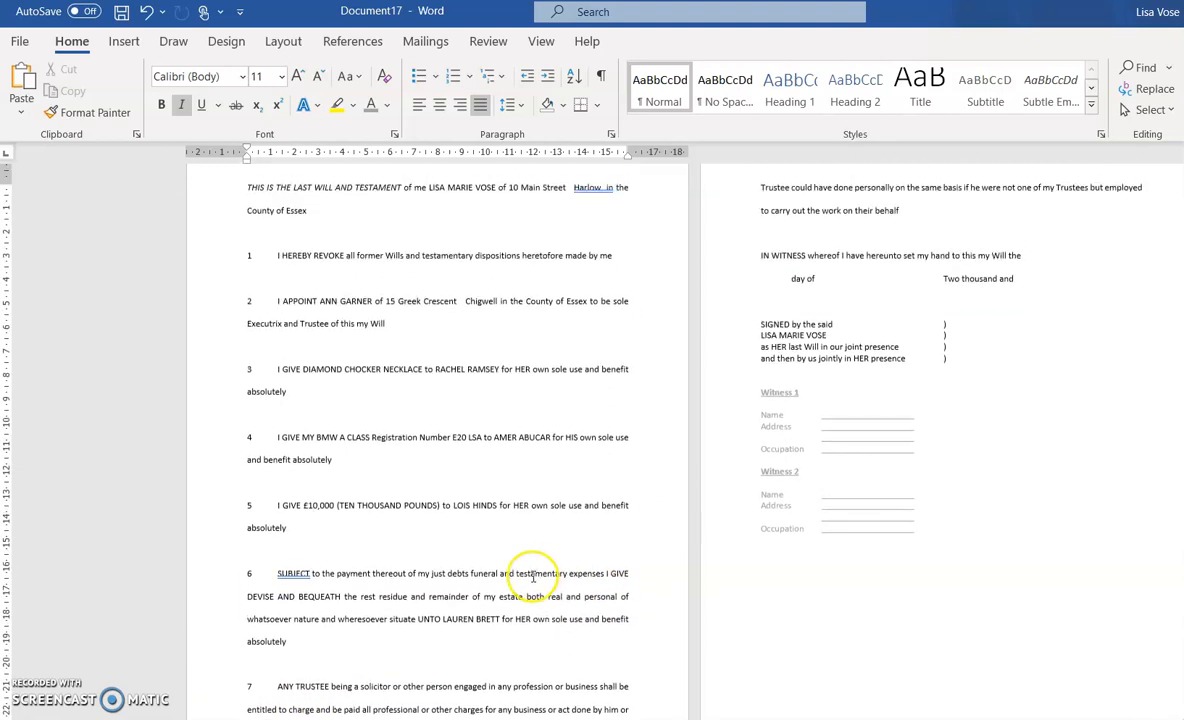
scroll(533, 577, up, 2)
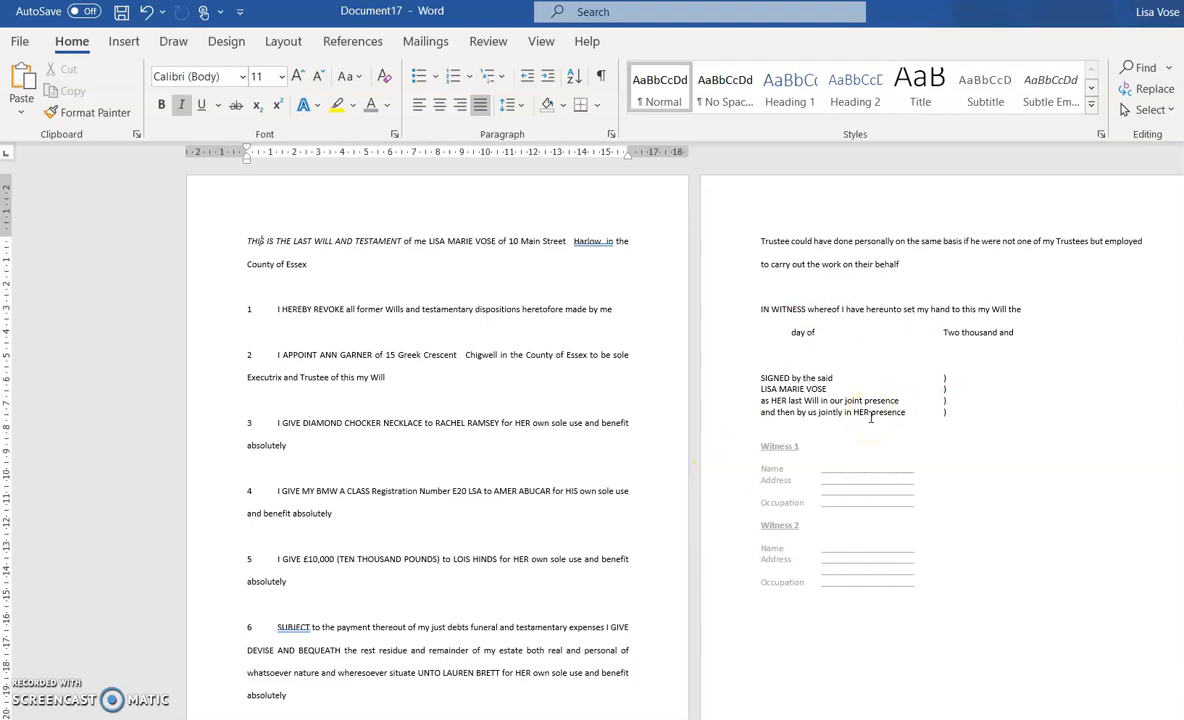
Delete the BMW gift clause 4 and the empty line it leaves
double_click(200, 495)
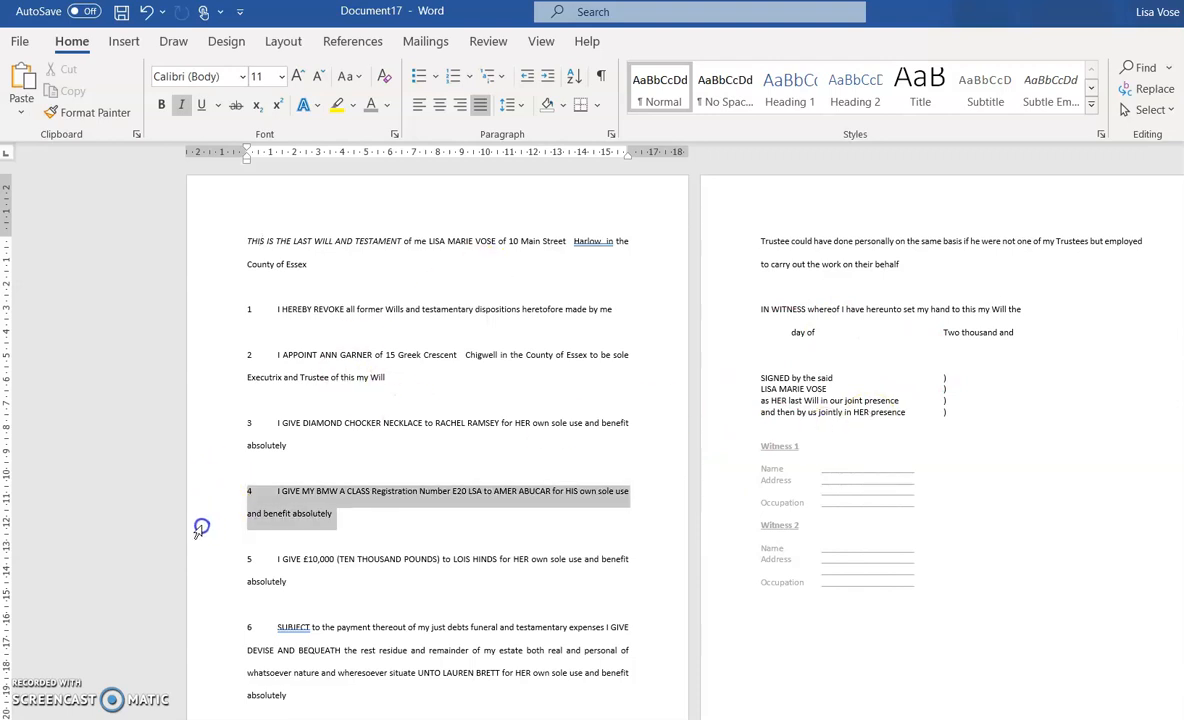
key(Delete)
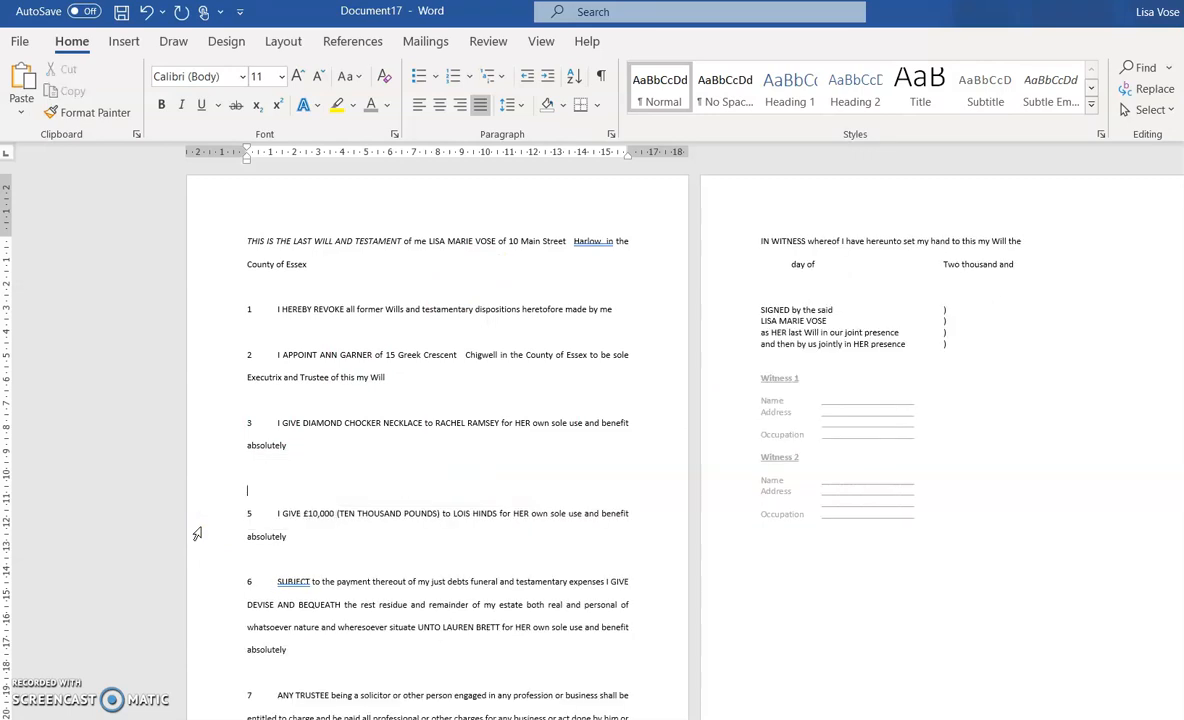
key(Delete)
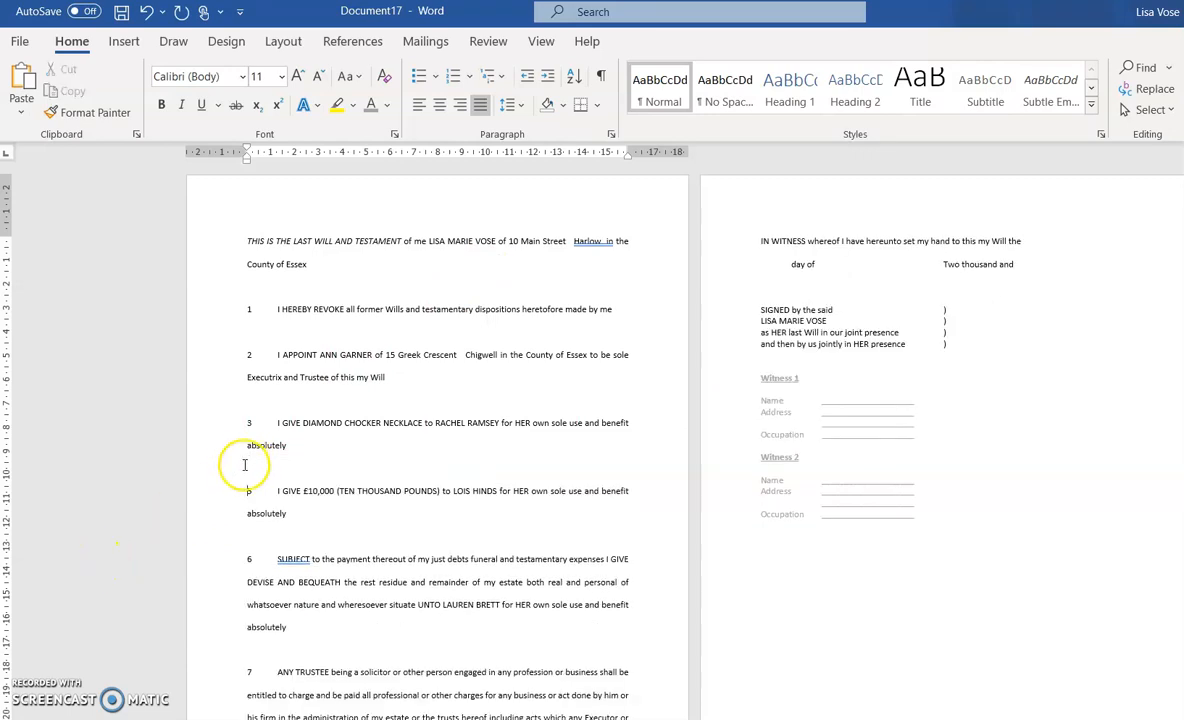
Renumber the remaining clauses as 4, 5 and 6
click(251, 490)
key(BackSpace)
key(Delete)
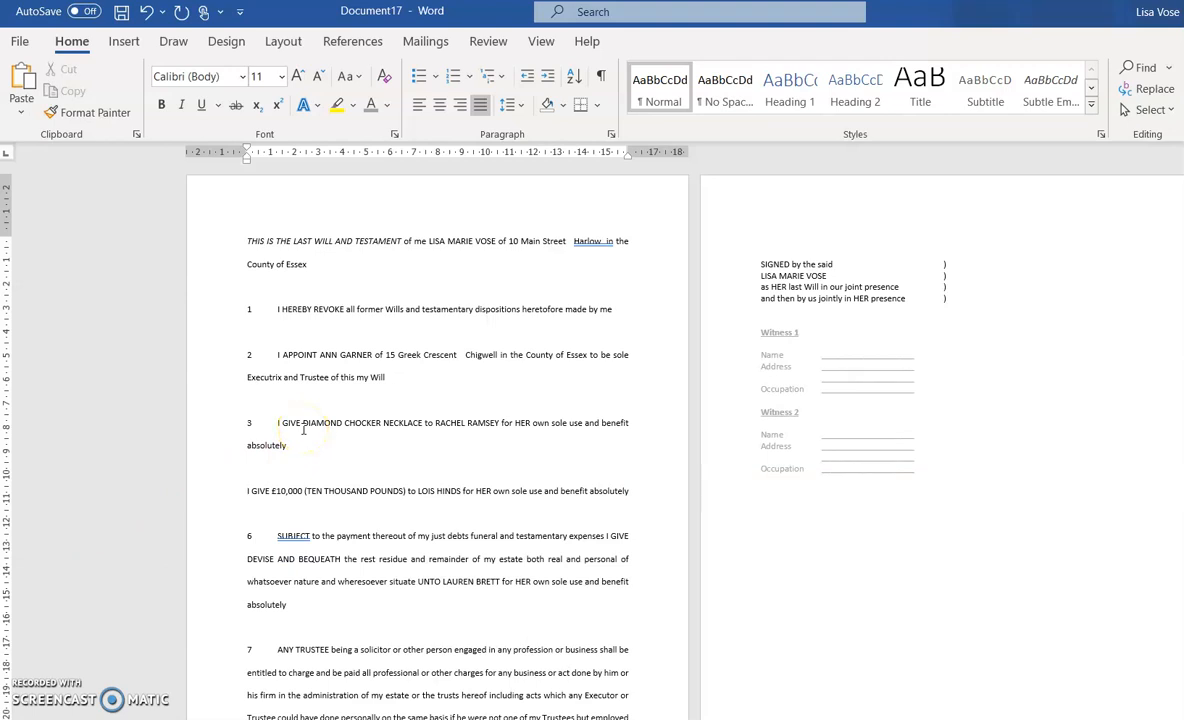
text(4)
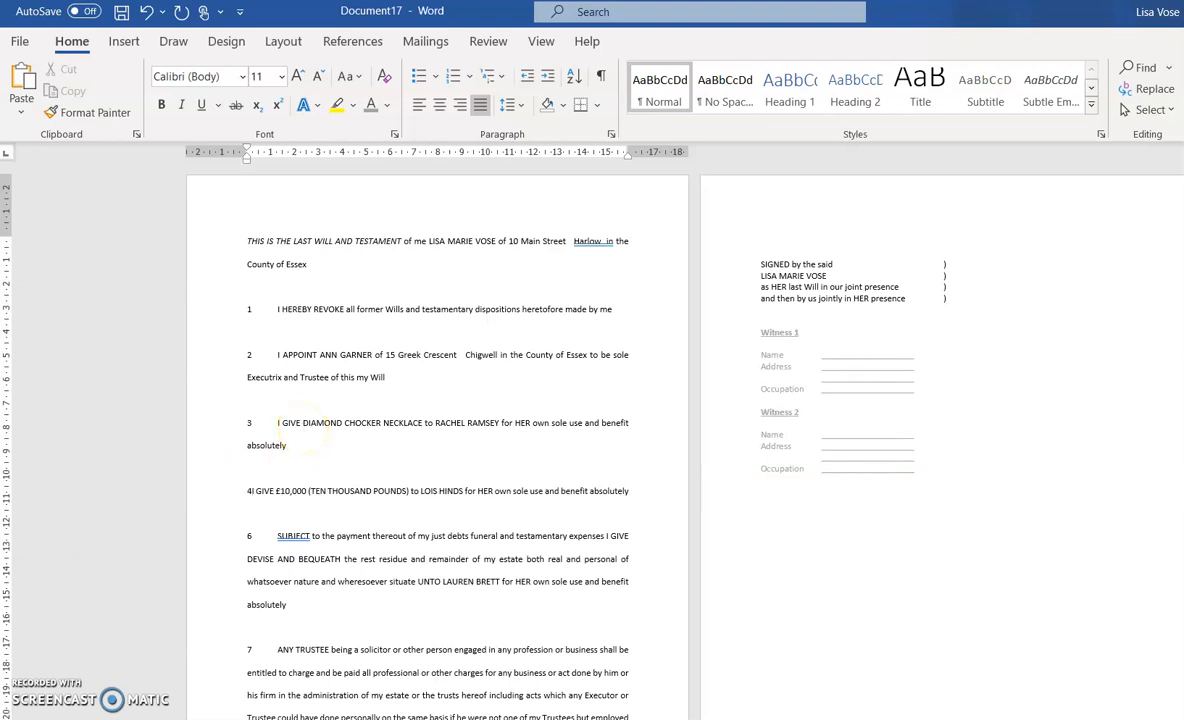
key(Tab)
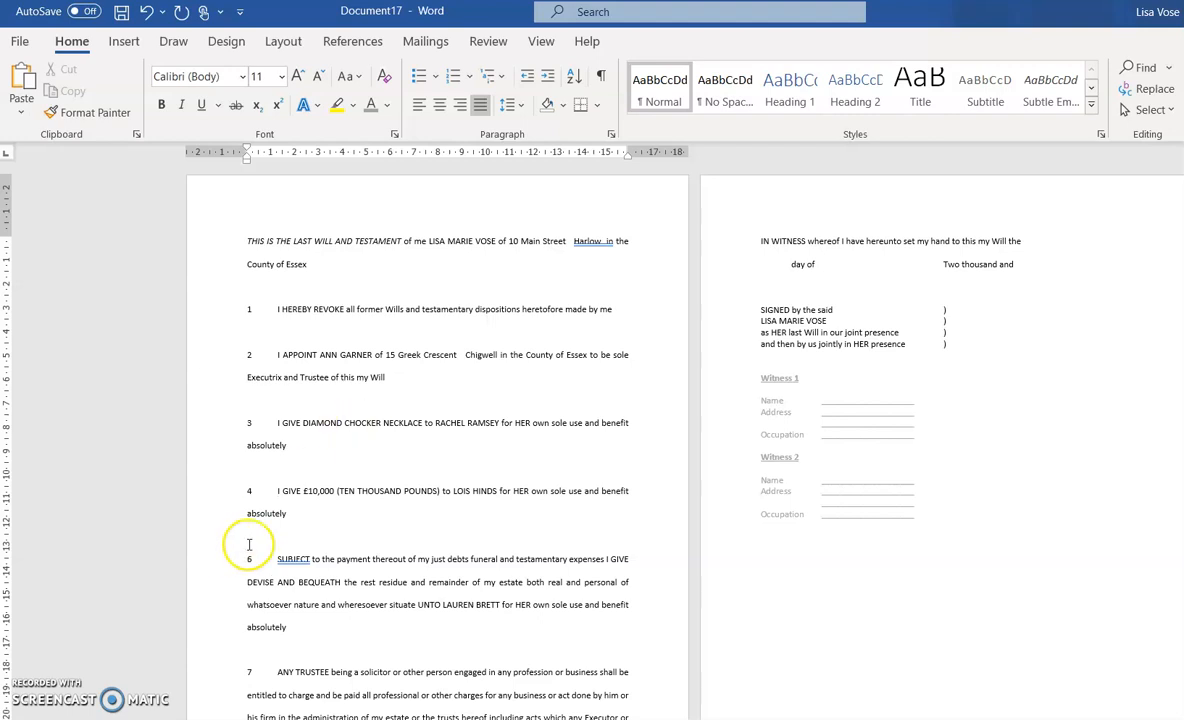
click(251, 559)
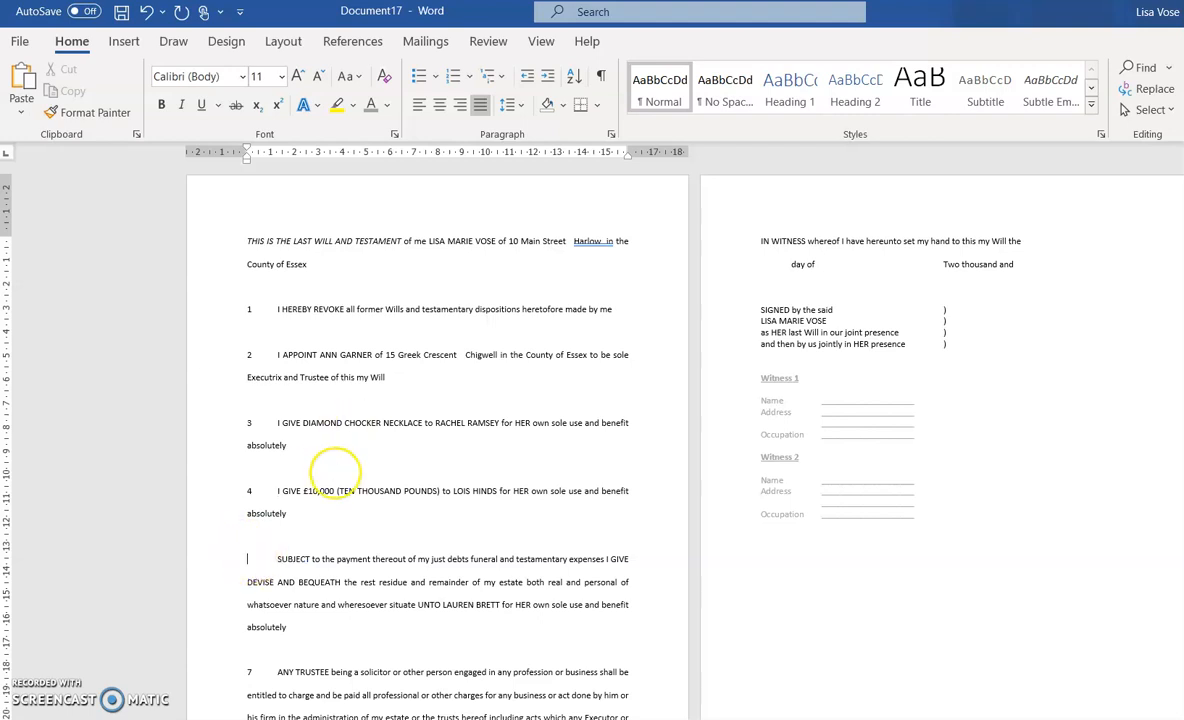
click(254, 671)
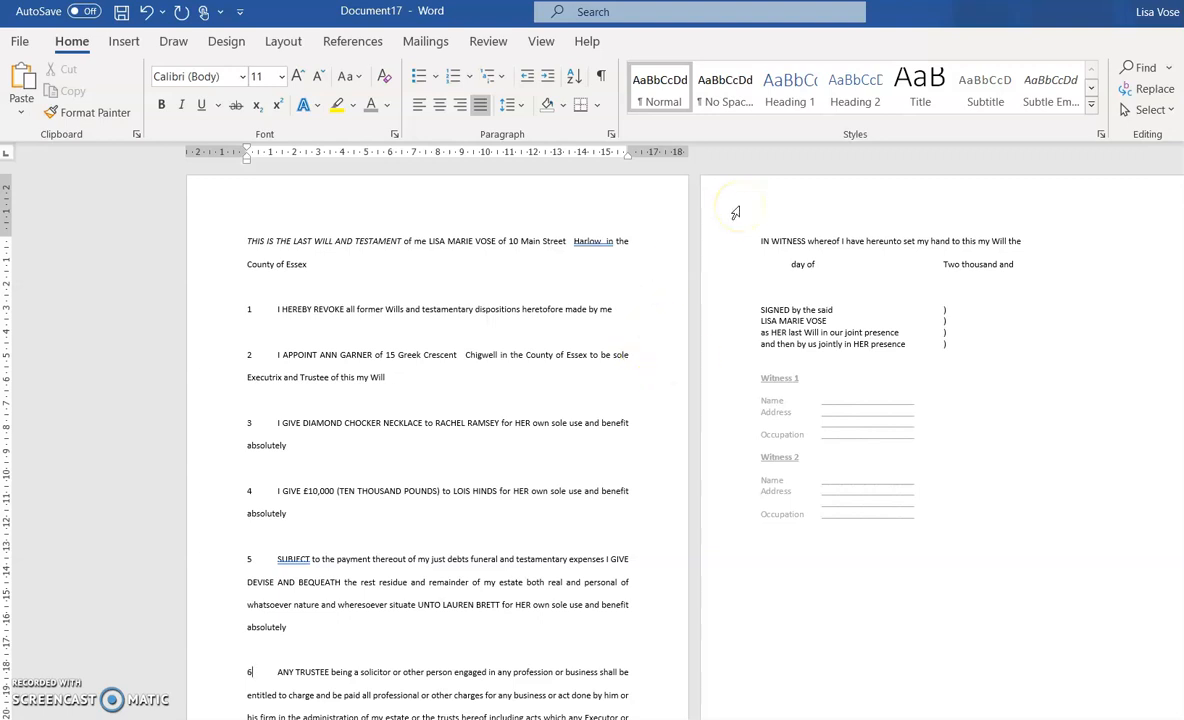
key(ctrl+a)
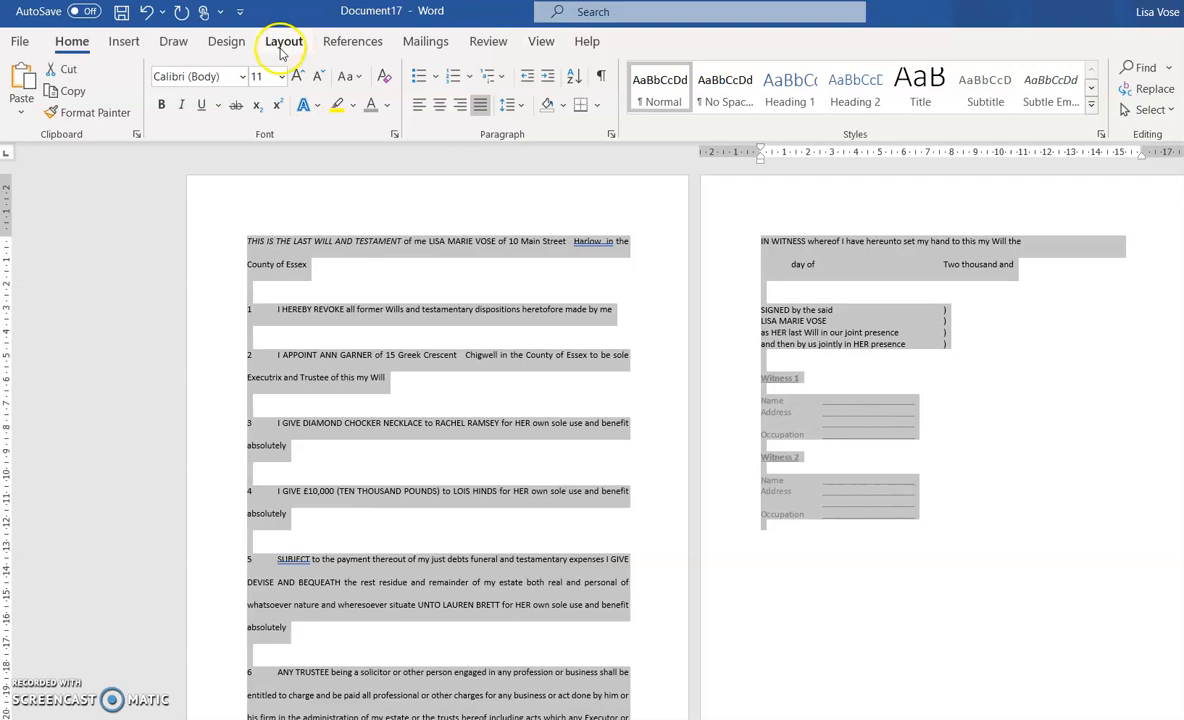
Set the whole selected will to 12 pt font size
click(282, 76)
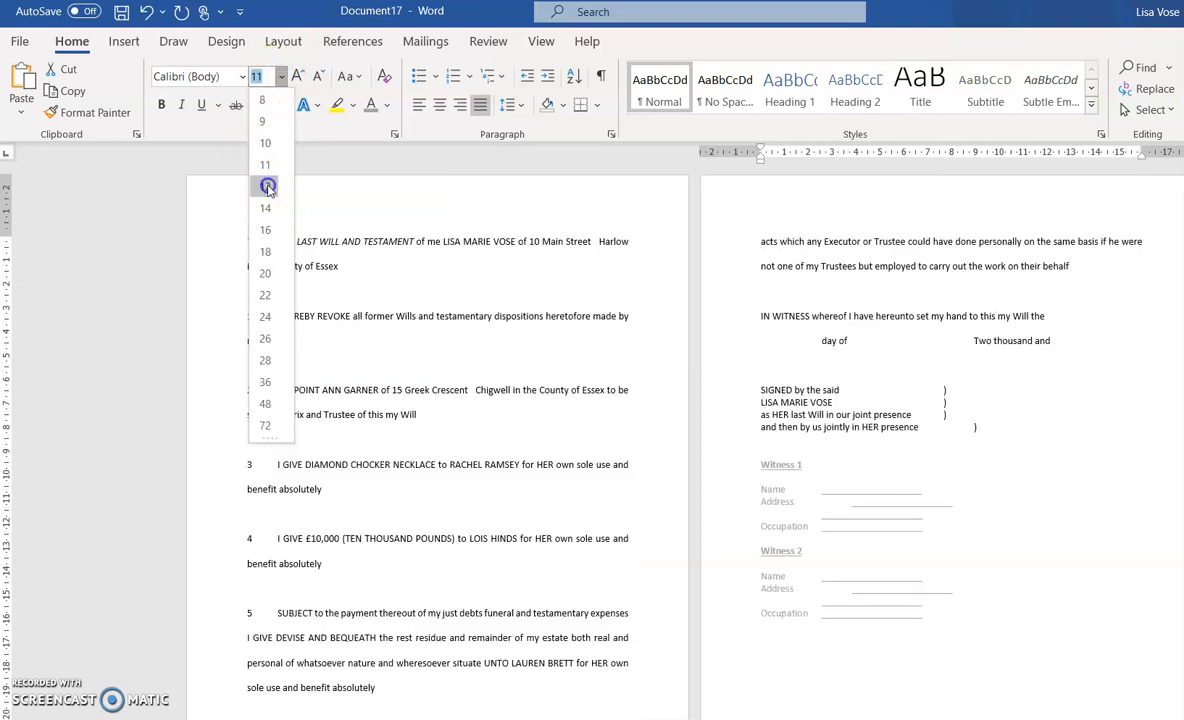
click(265, 186)
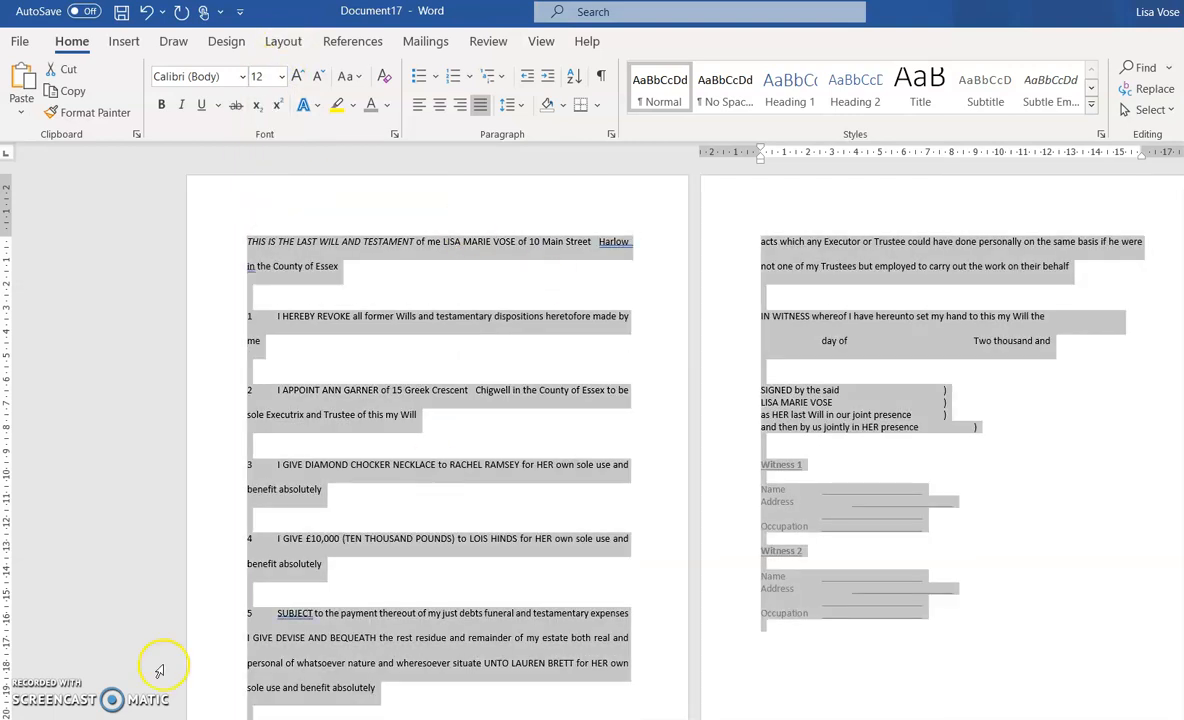
scroll(540, 522, down, 3)
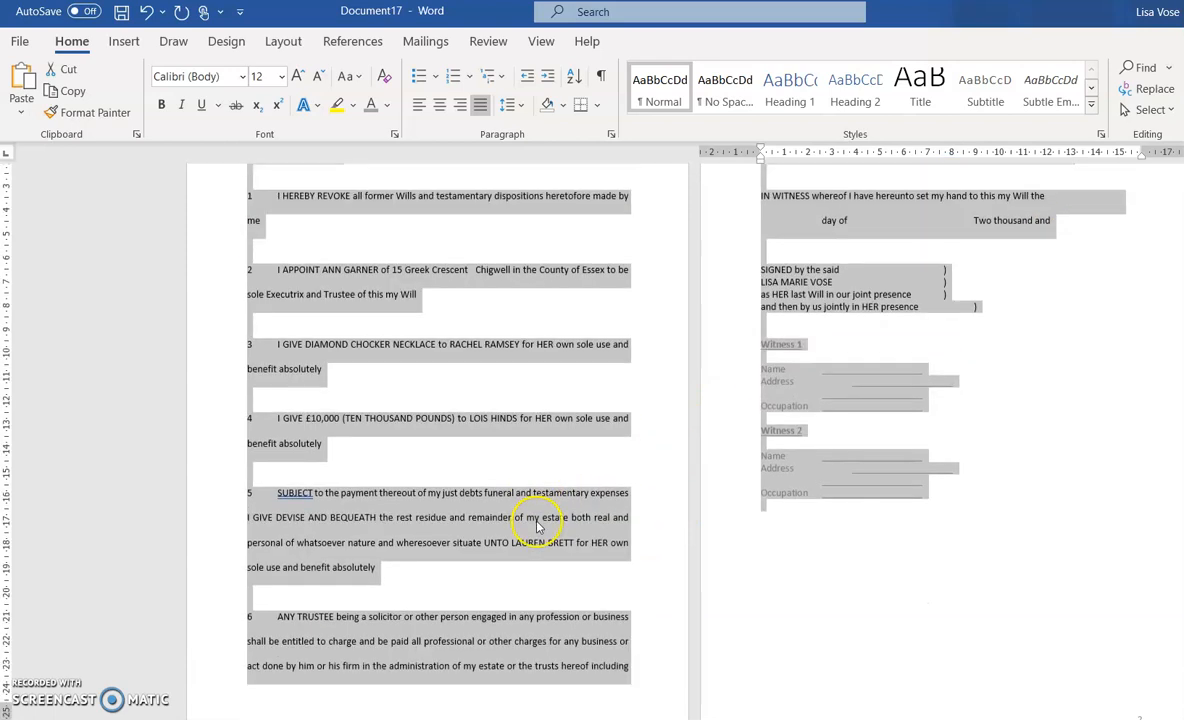
scroll(530, 528, down, 2)
click(490, 488)
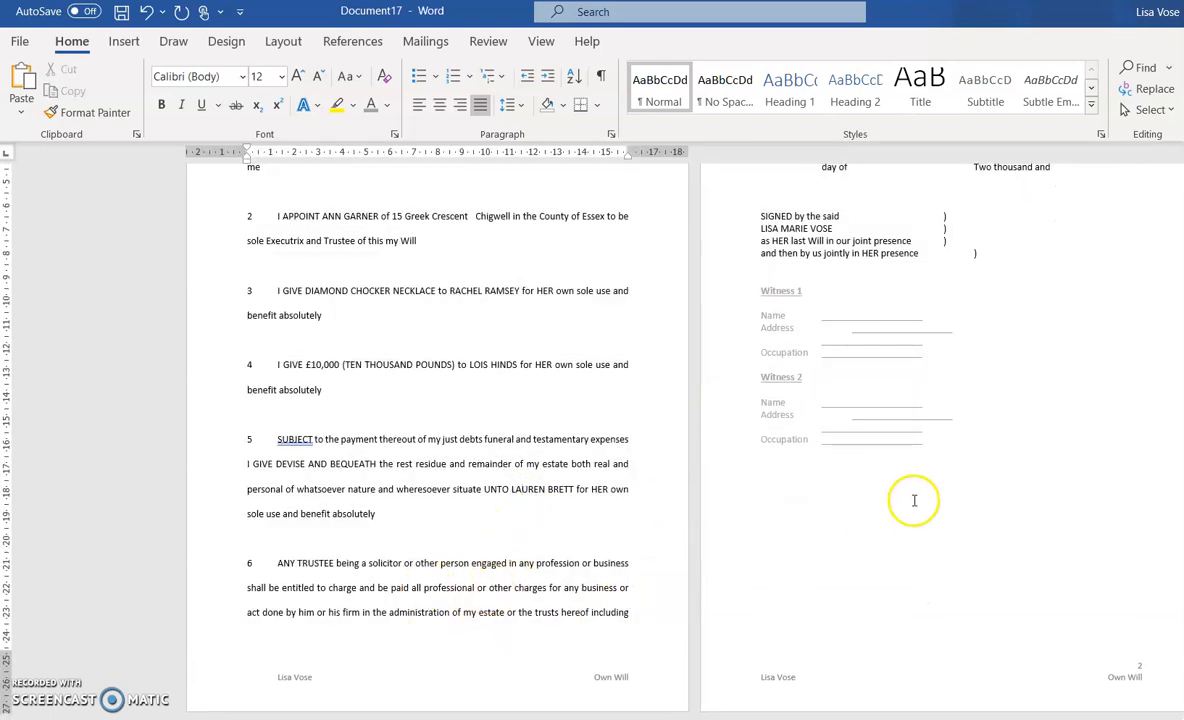
scroll(880, 510, up, 4)
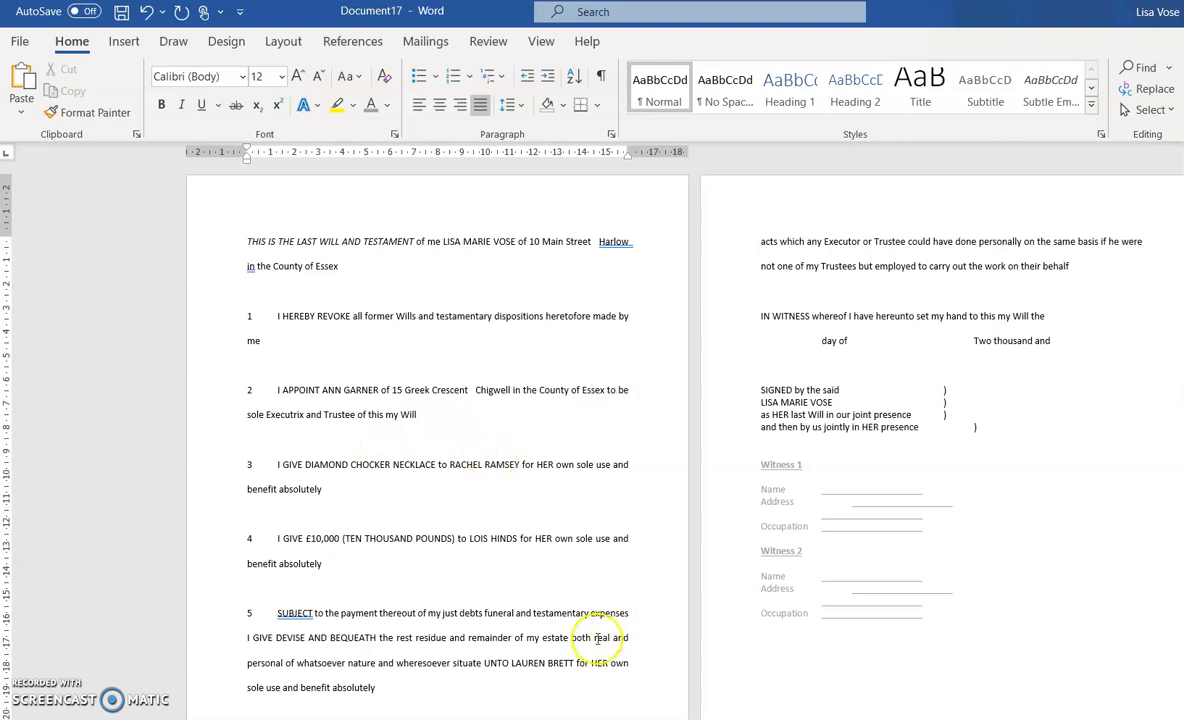
Fix the misaligned closing bracket and delete both the Witness 1 and Witness 2 blocks
click(846, 503)
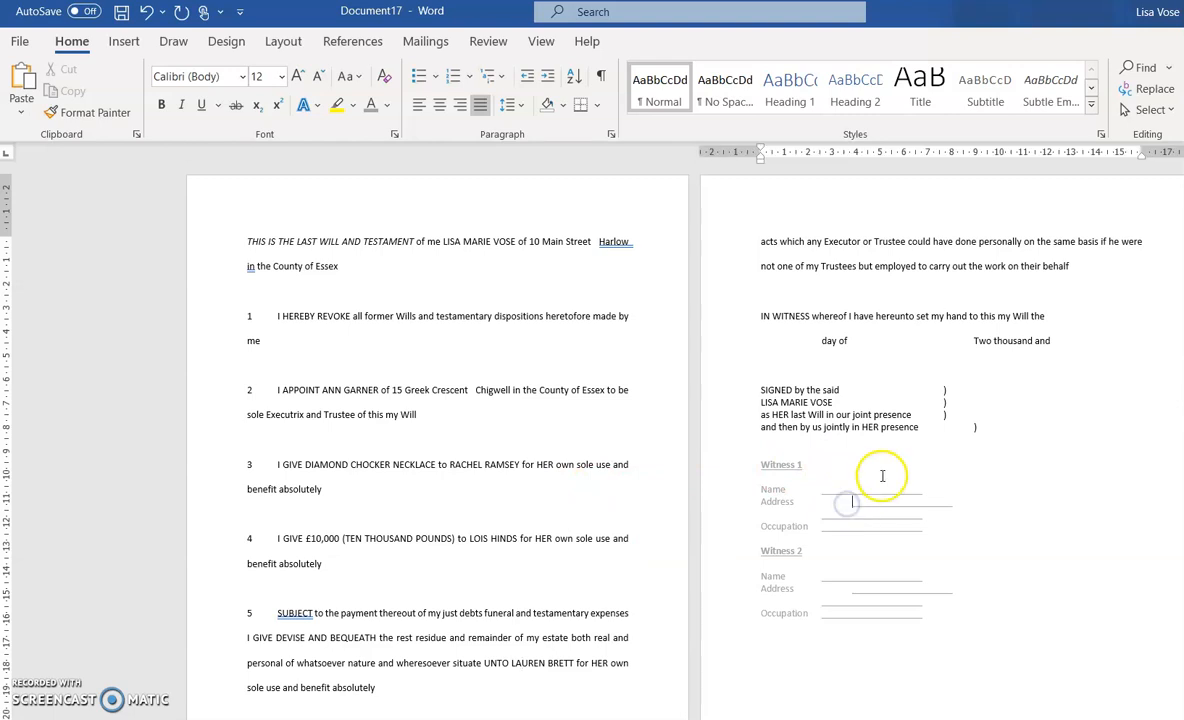
click(851, 588)
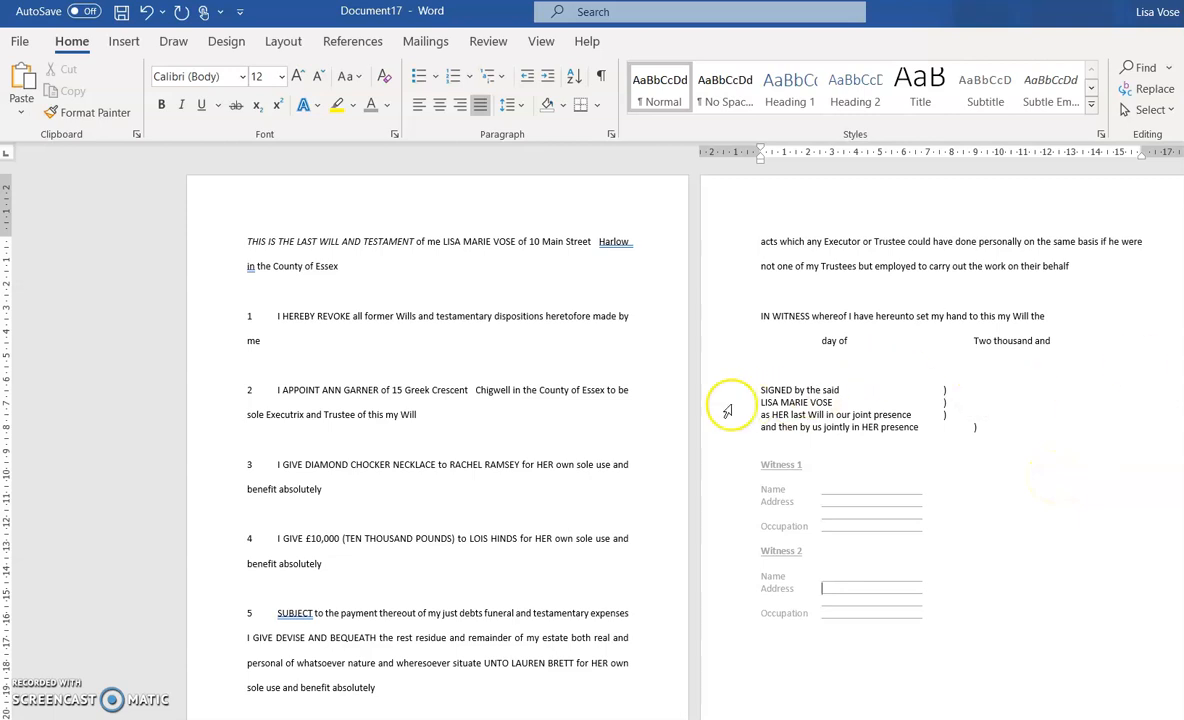
click(966, 425)
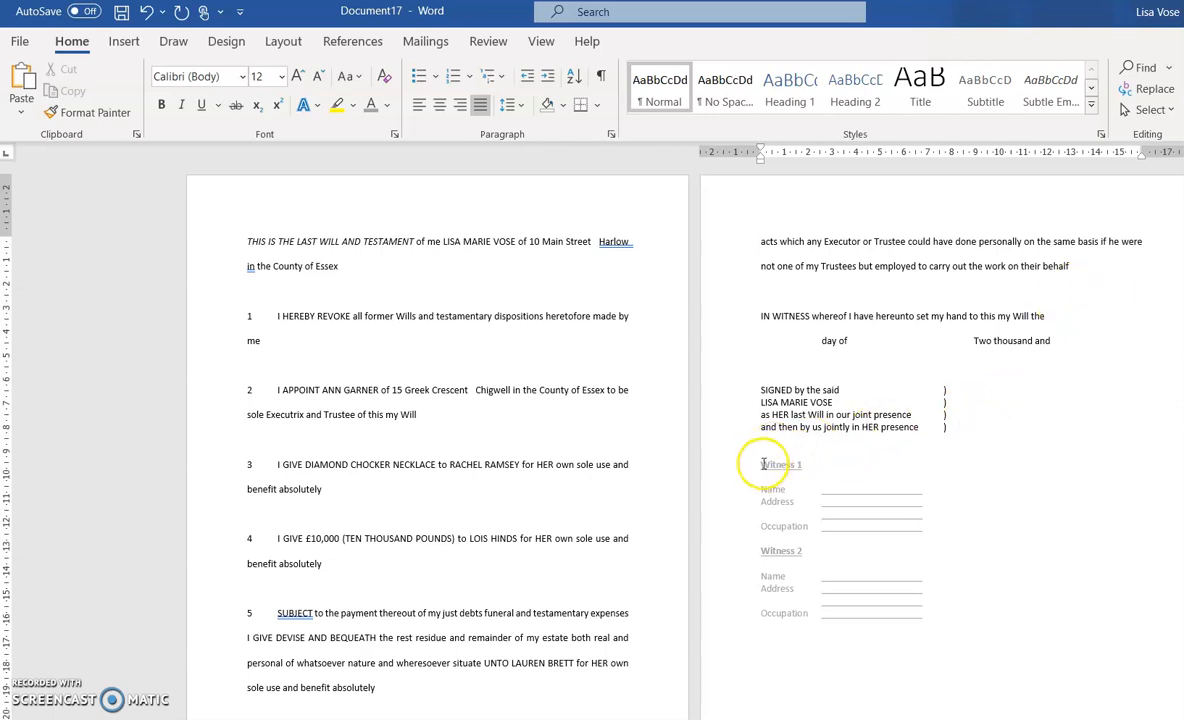
drag(700, 462, 1005, 626)
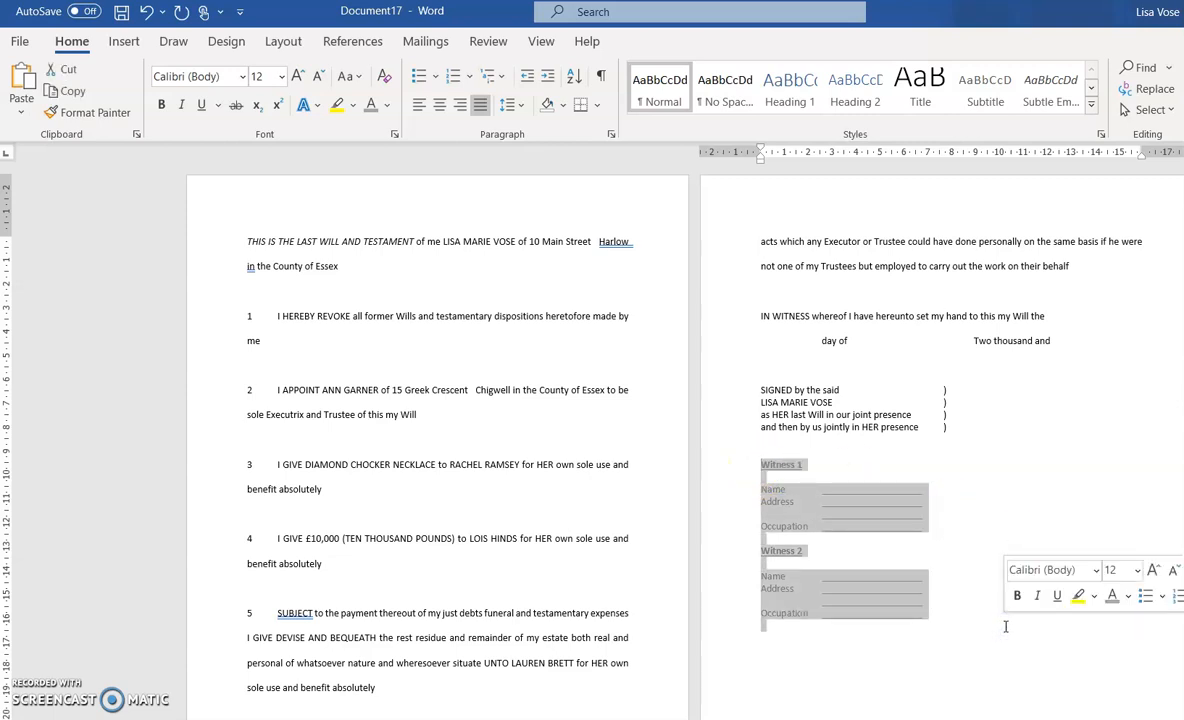
key(Delete)
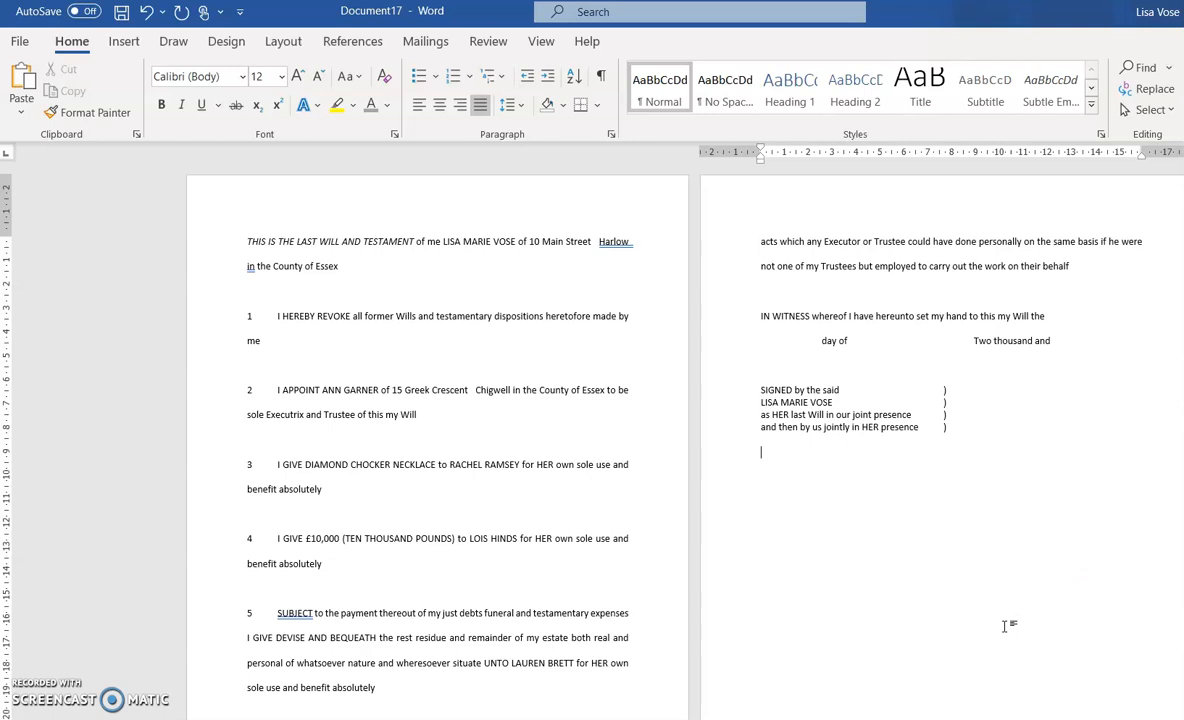
click(600, 84)
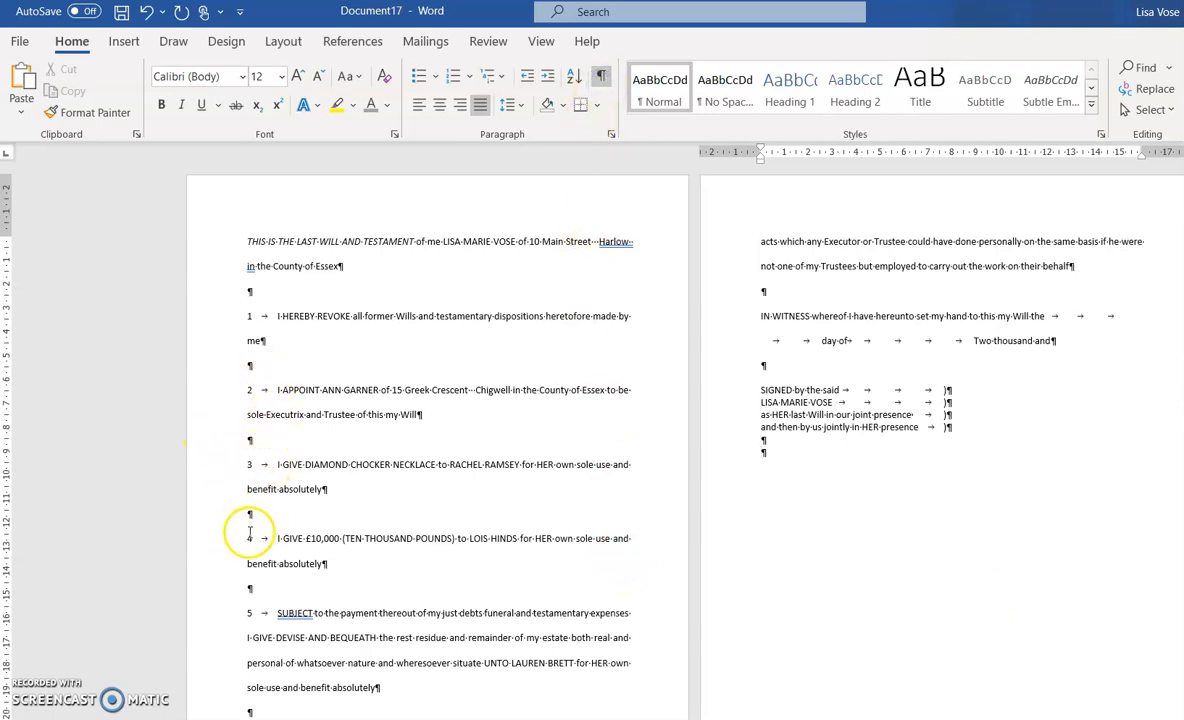
click(600, 76)
click(509, 108)
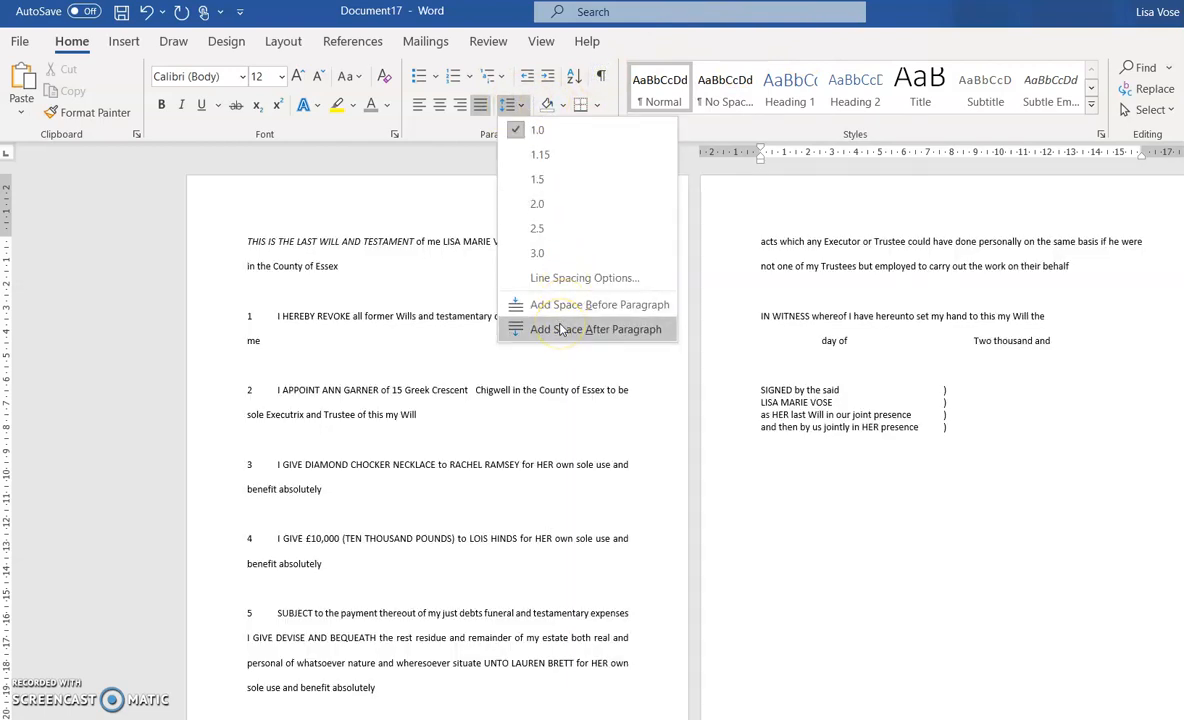
click(520, 106)
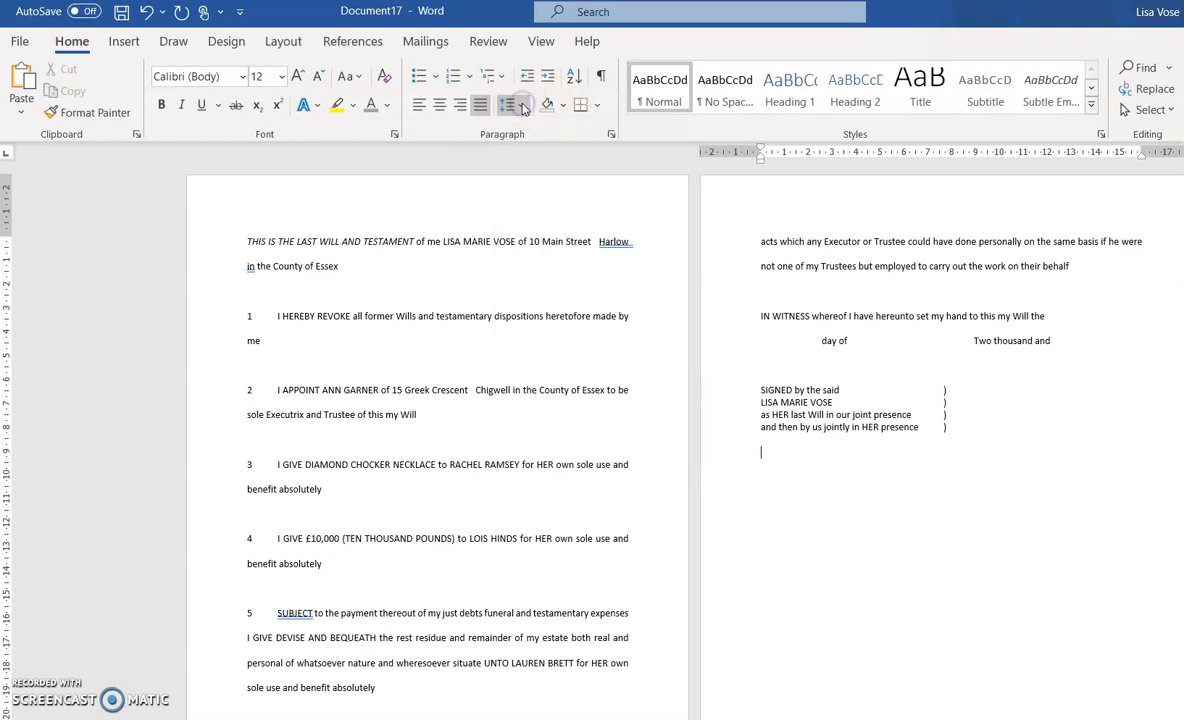
click(543, 243)
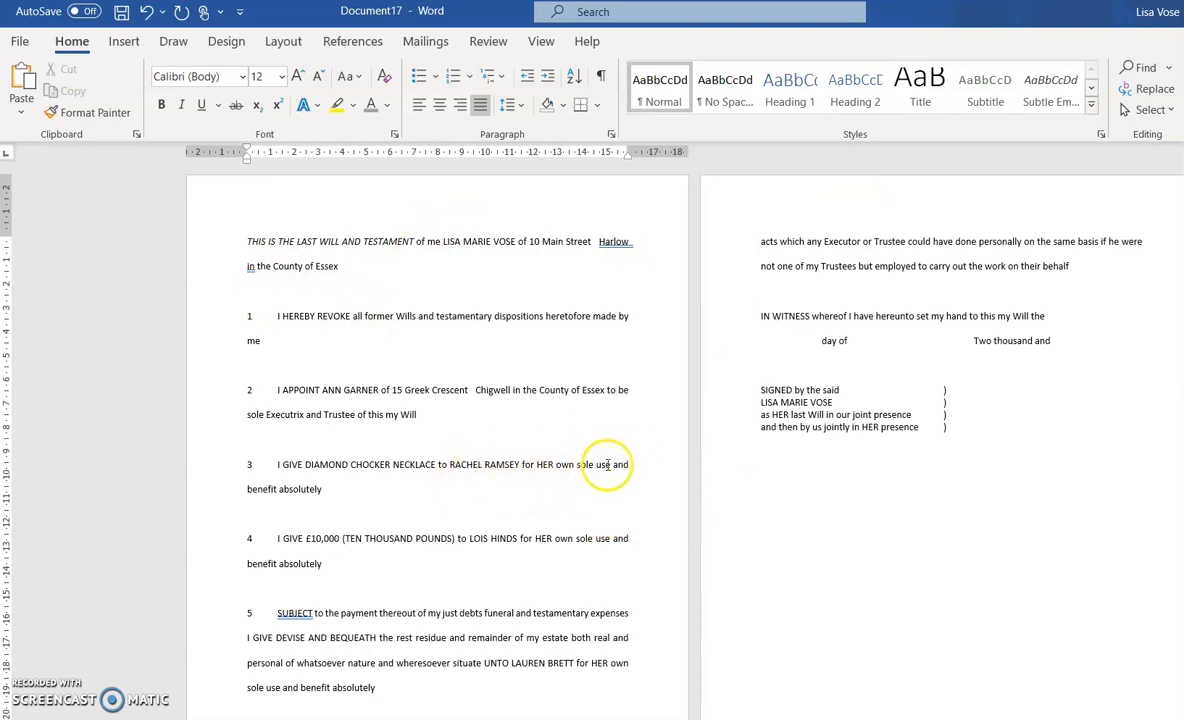
scroll(563, 484, down, 1)
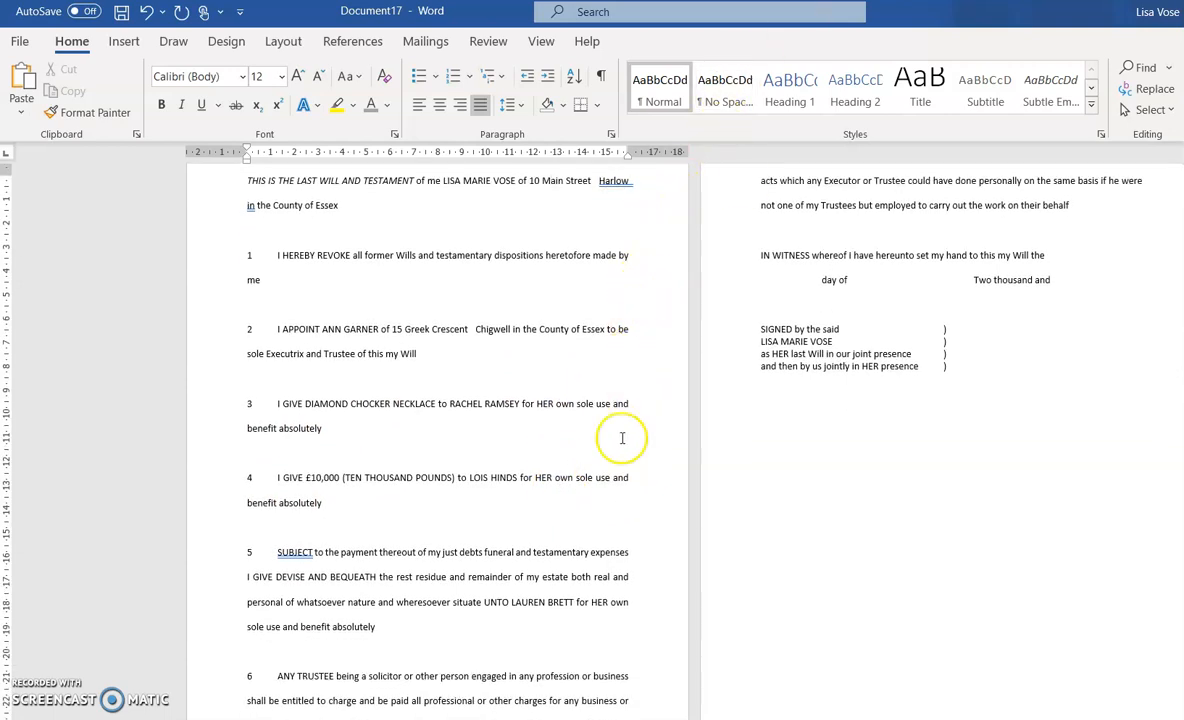
scroll(1110, 308, up, 1)
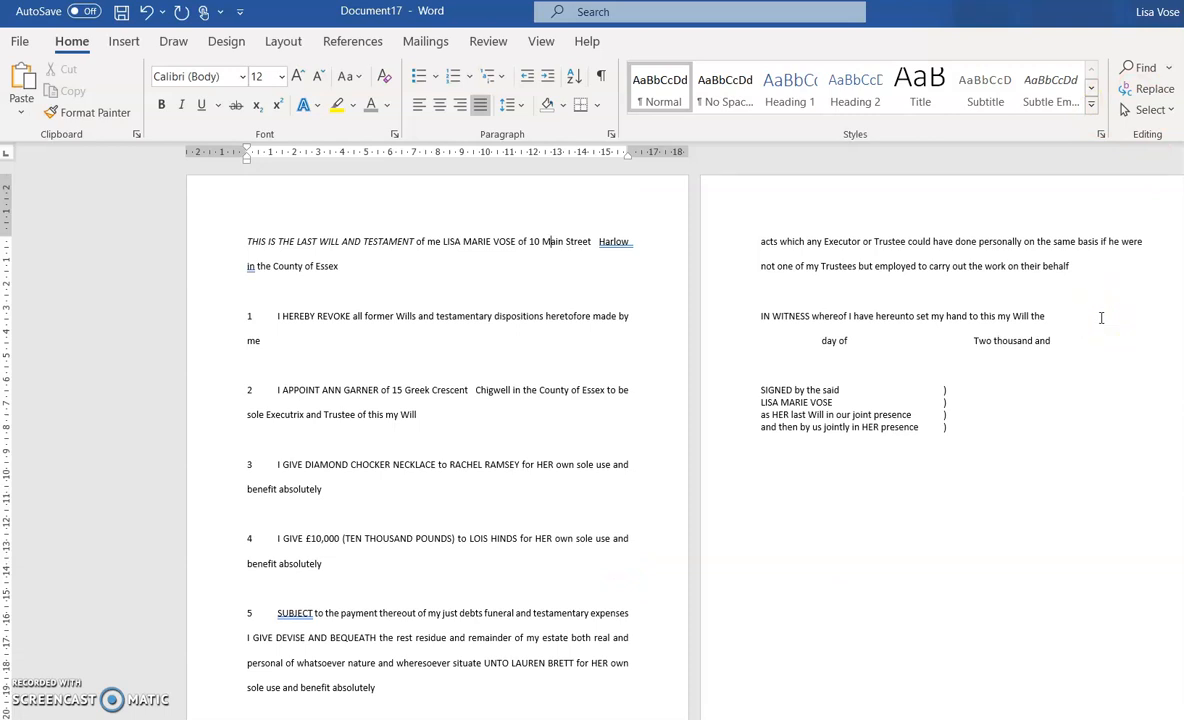
scroll(526, 402, down, 1)
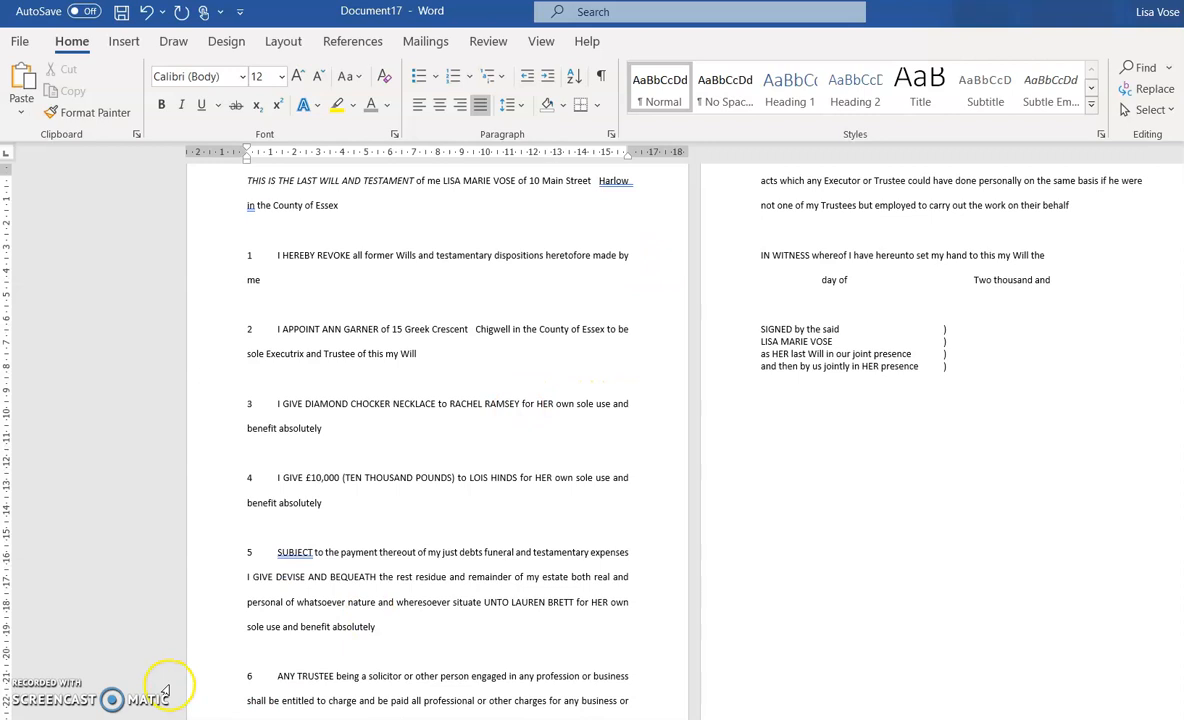